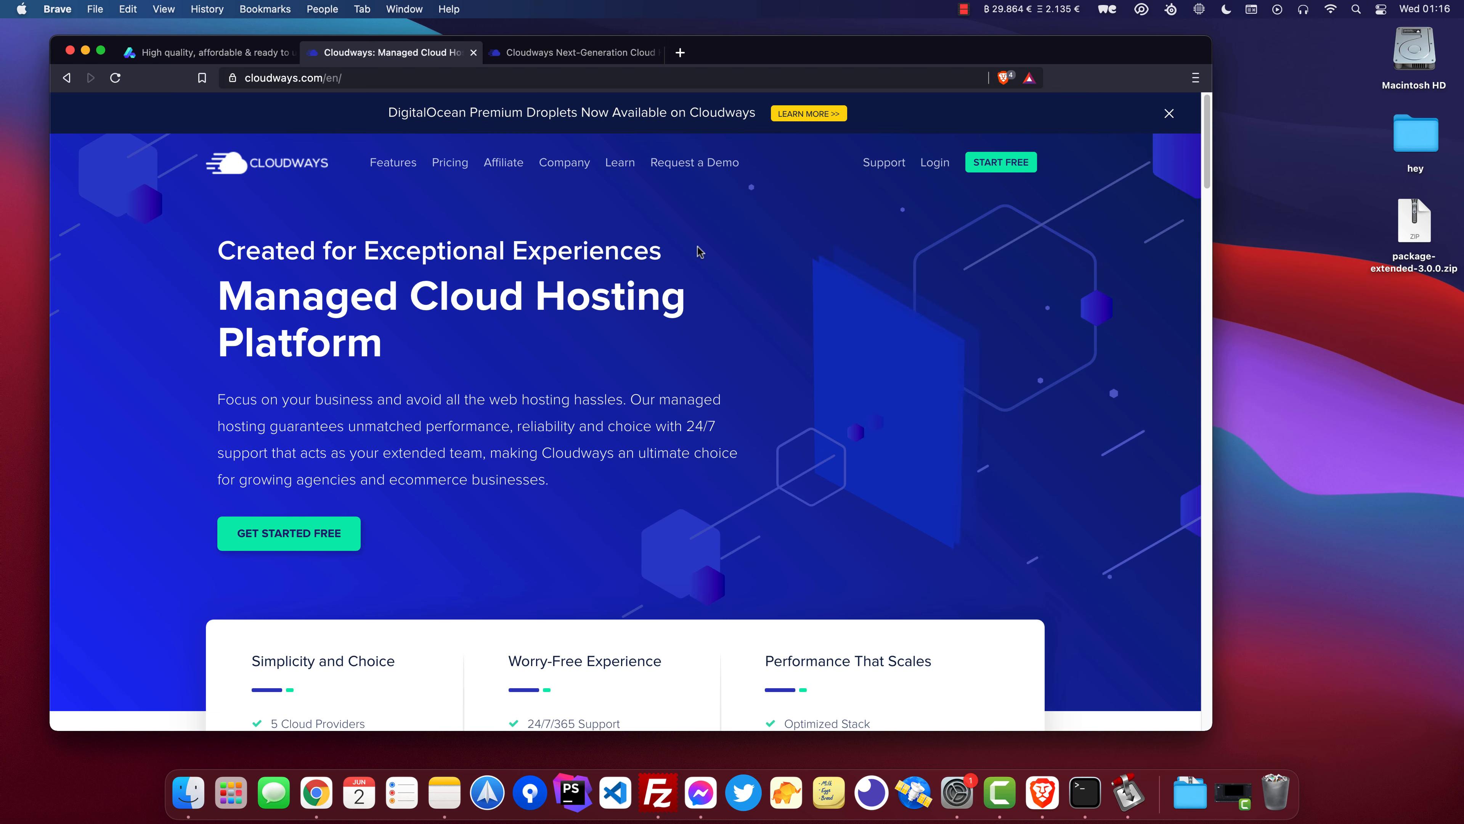
# Switch to the Cloudways platform tab and start launching a new server.
pyautogui.hotkey('ctrl', 'Tab')
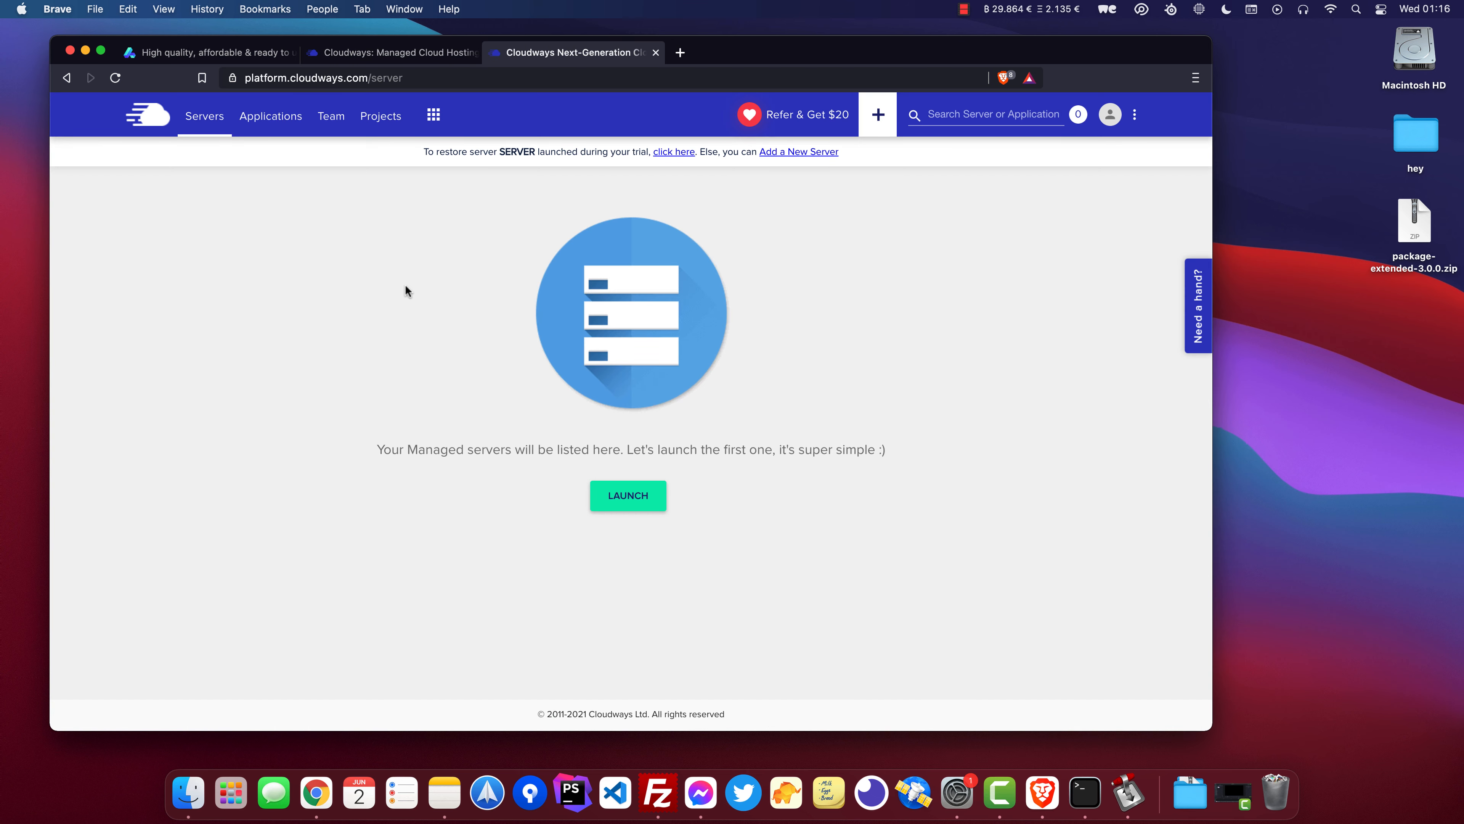
pyautogui.moveTo(914, 543); pyautogui.dragTo(359, 310)
pyautogui.click(405, 411)
pyautogui.click(633, 500)
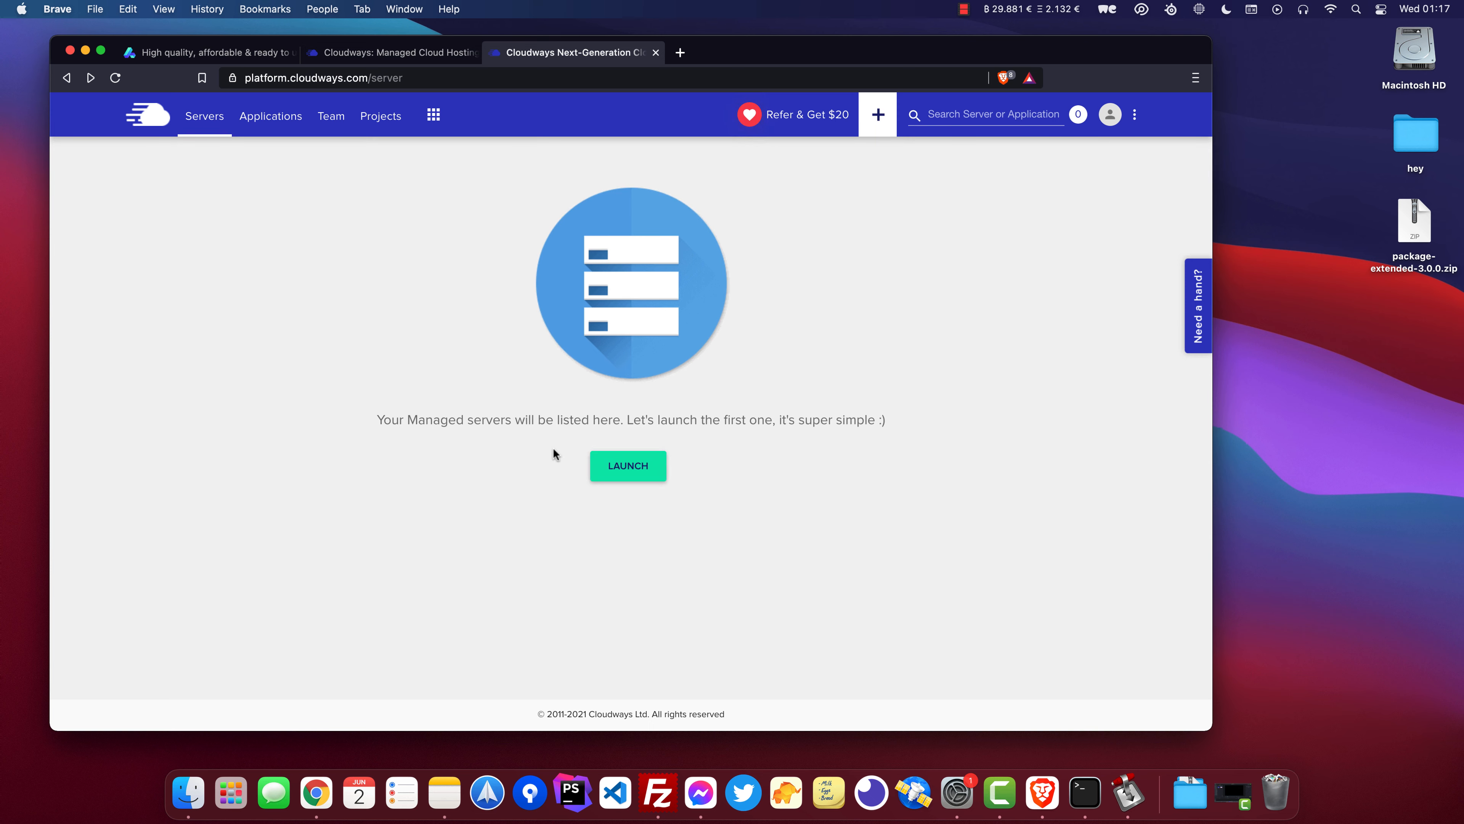
pyautogui.click(610, 474)
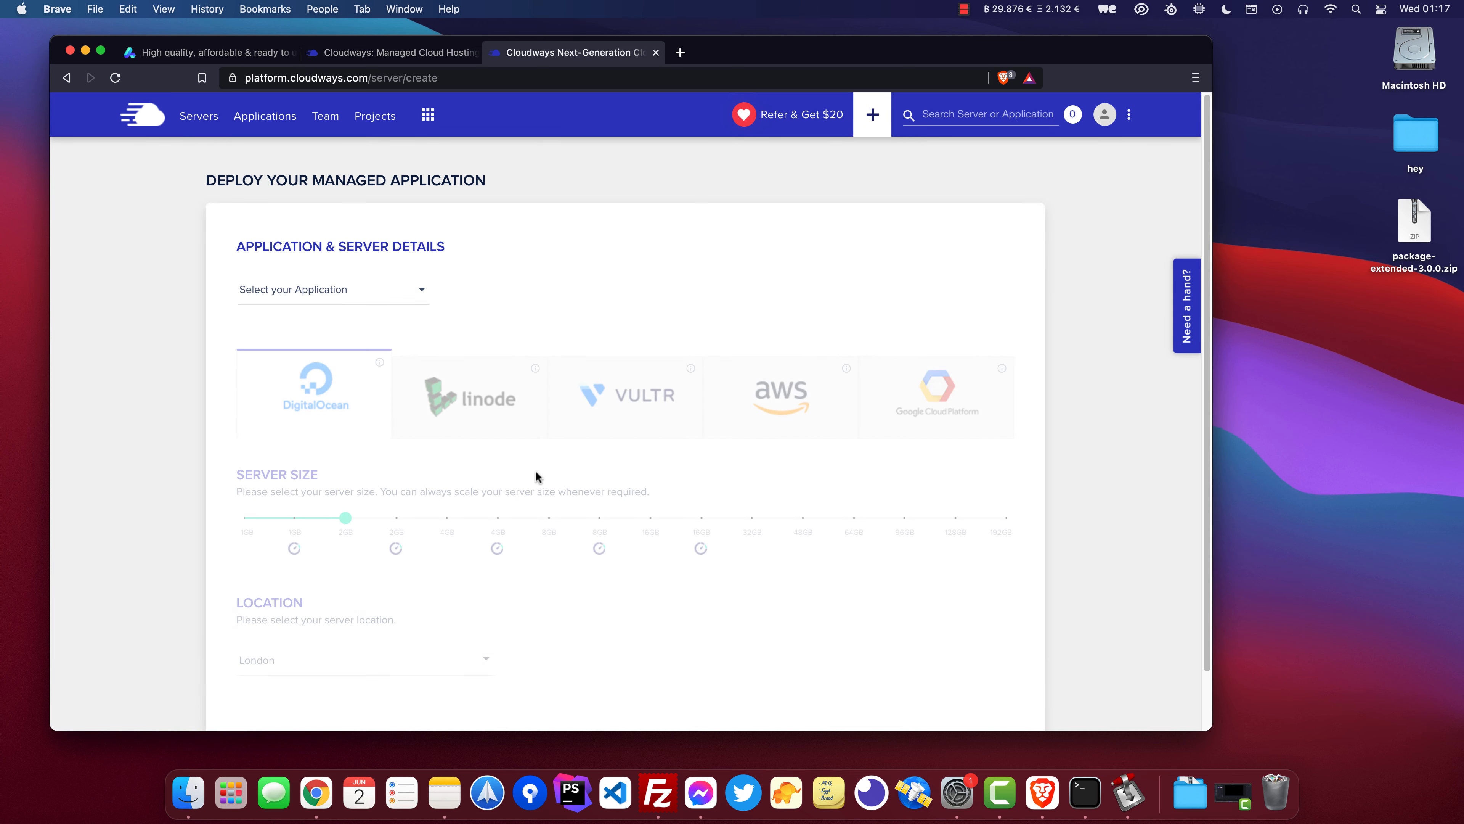
# Choose the PHP Custom App as the application to deploy.
pyautogui.click(350, 288)
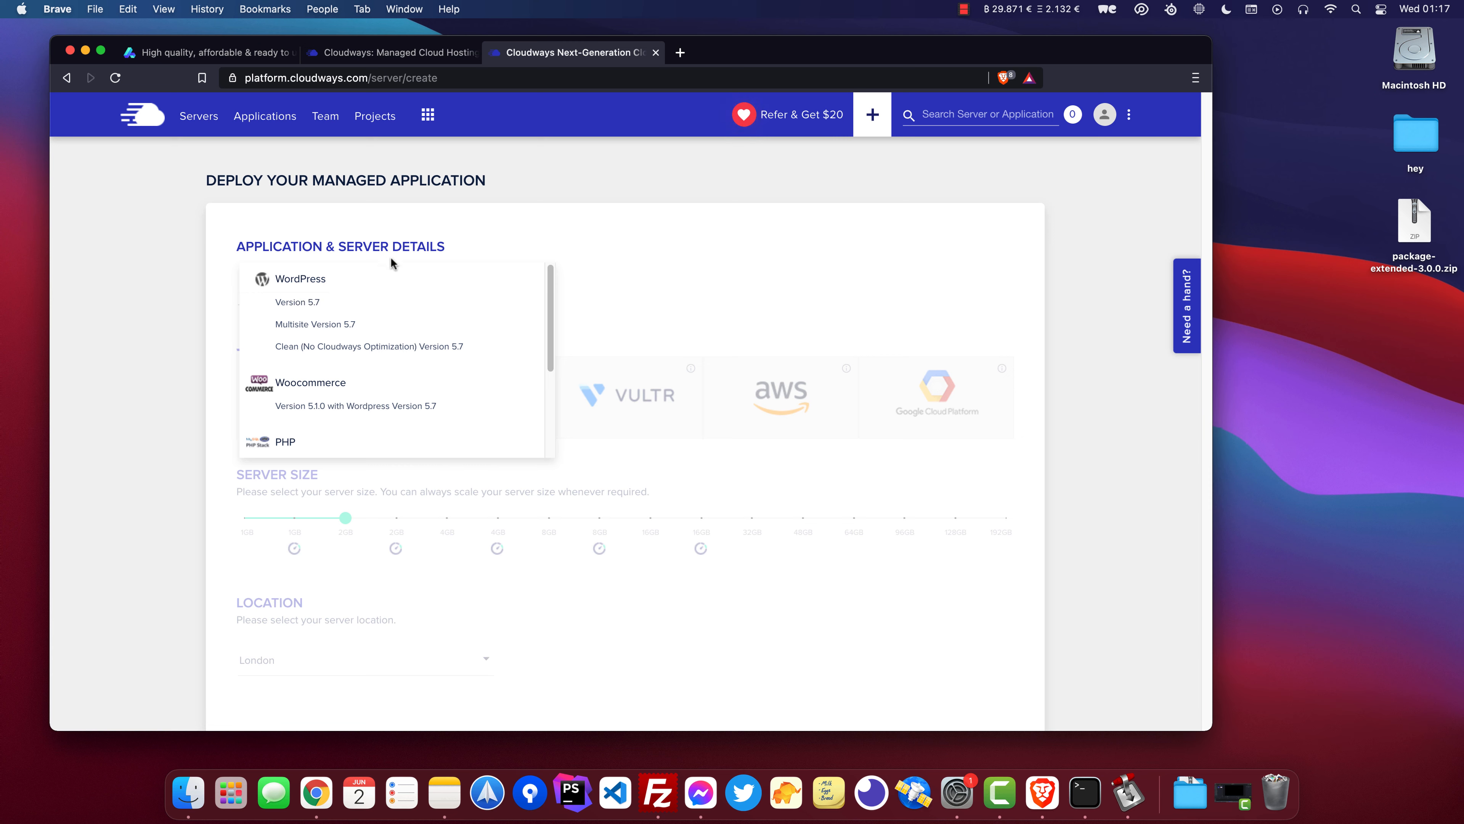
pyautogui.scroll(-2, 326, 375)
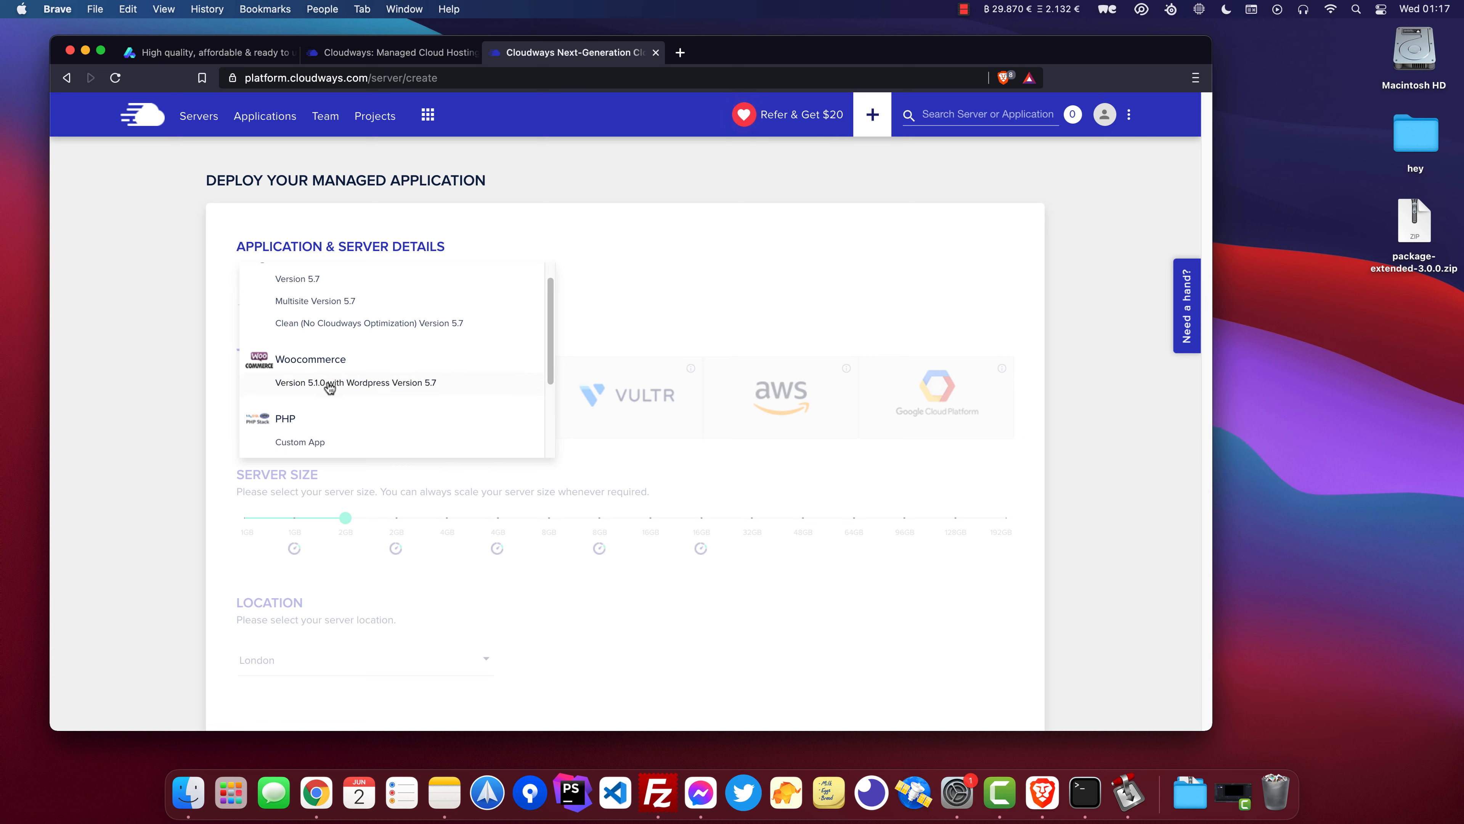
pyautogui.scroll(-3, 328, 387)
pyautogui.click(346, 347)
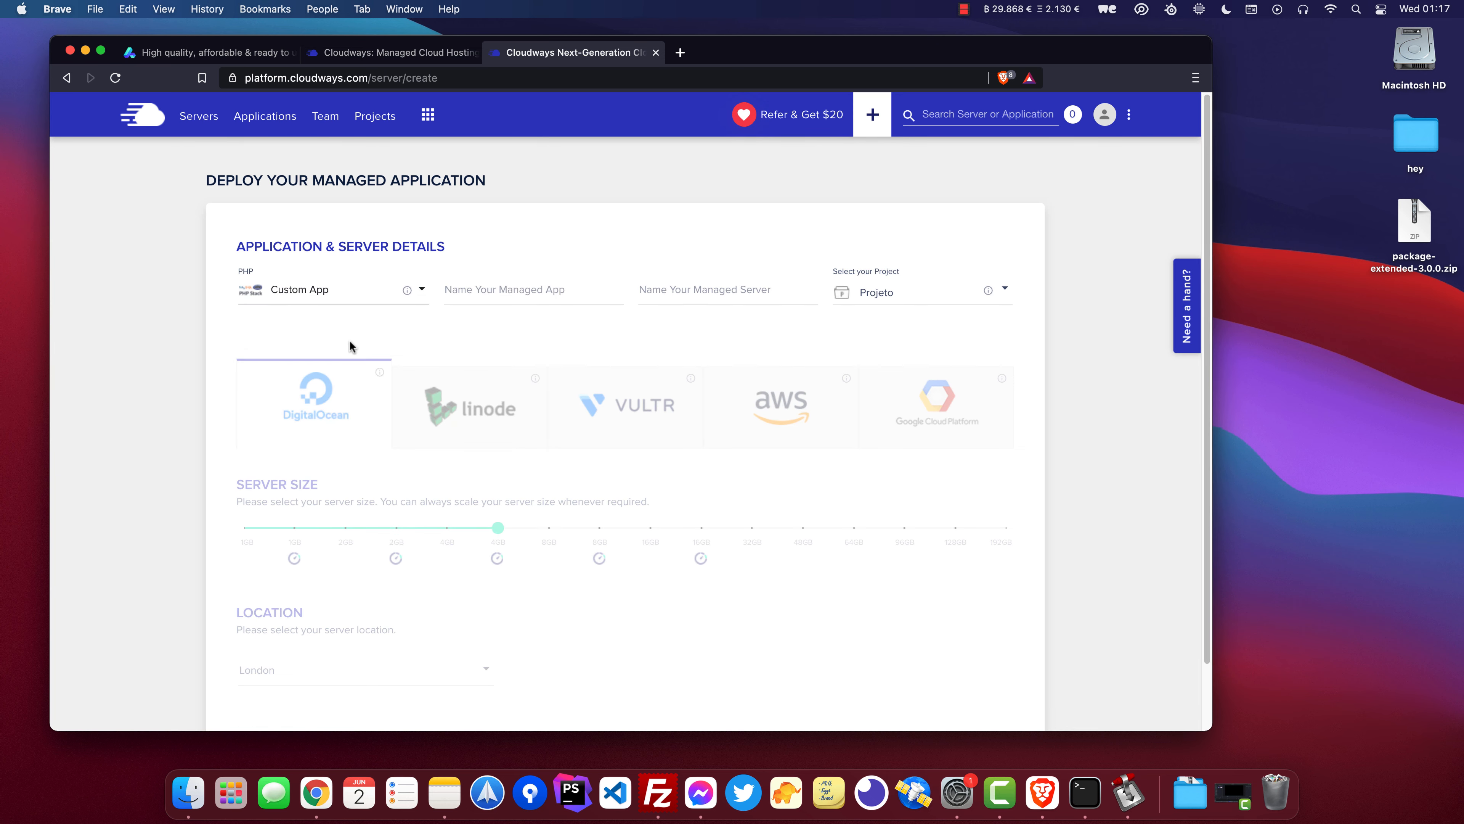
# Name the managed app 11Uptime and the managed server 11Uptime Server.
pyautogui.click(532, 286)
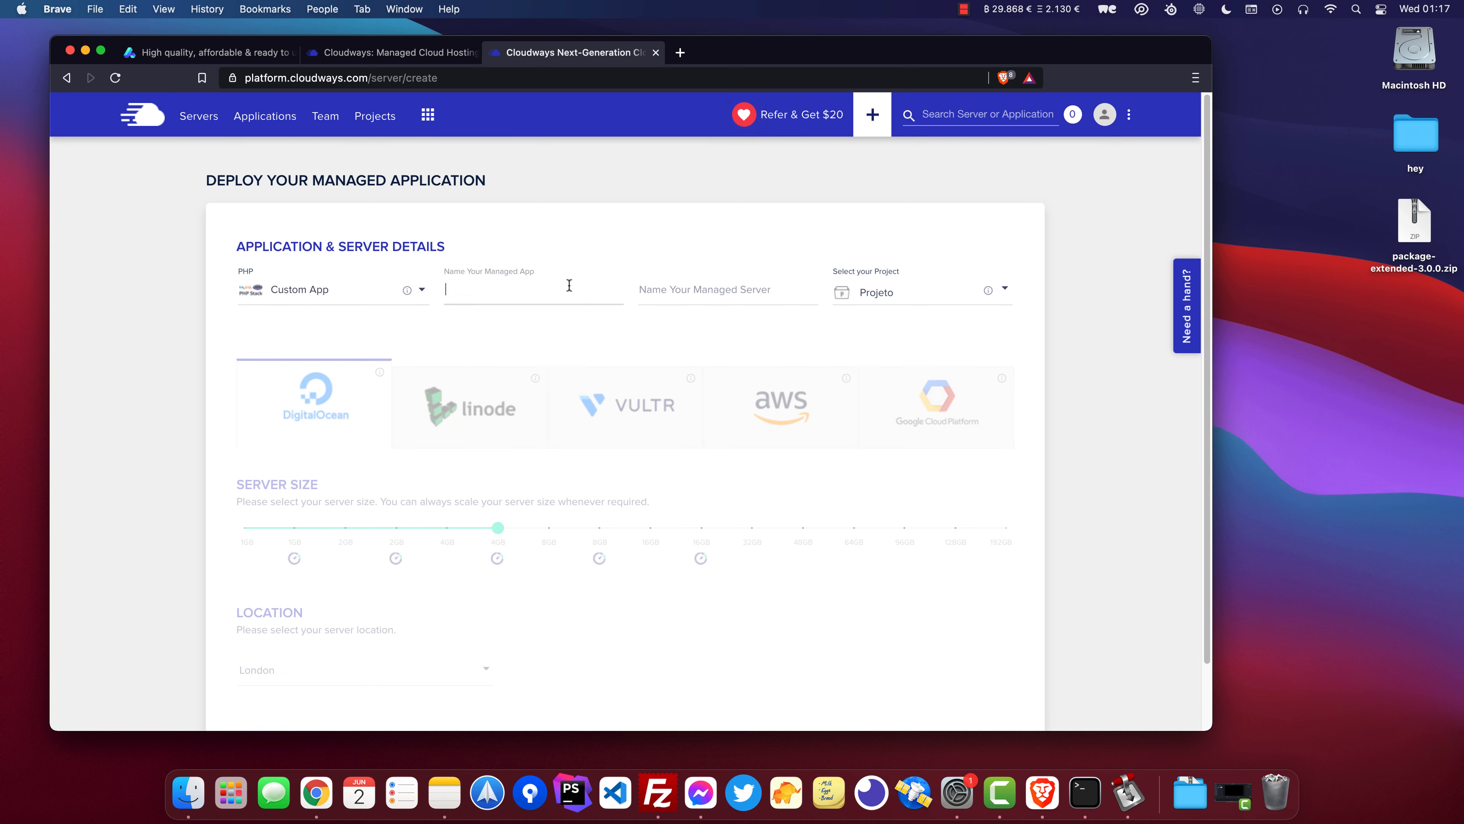
pyautogui.write('11Uptime')
pyautogui.press('Tab')
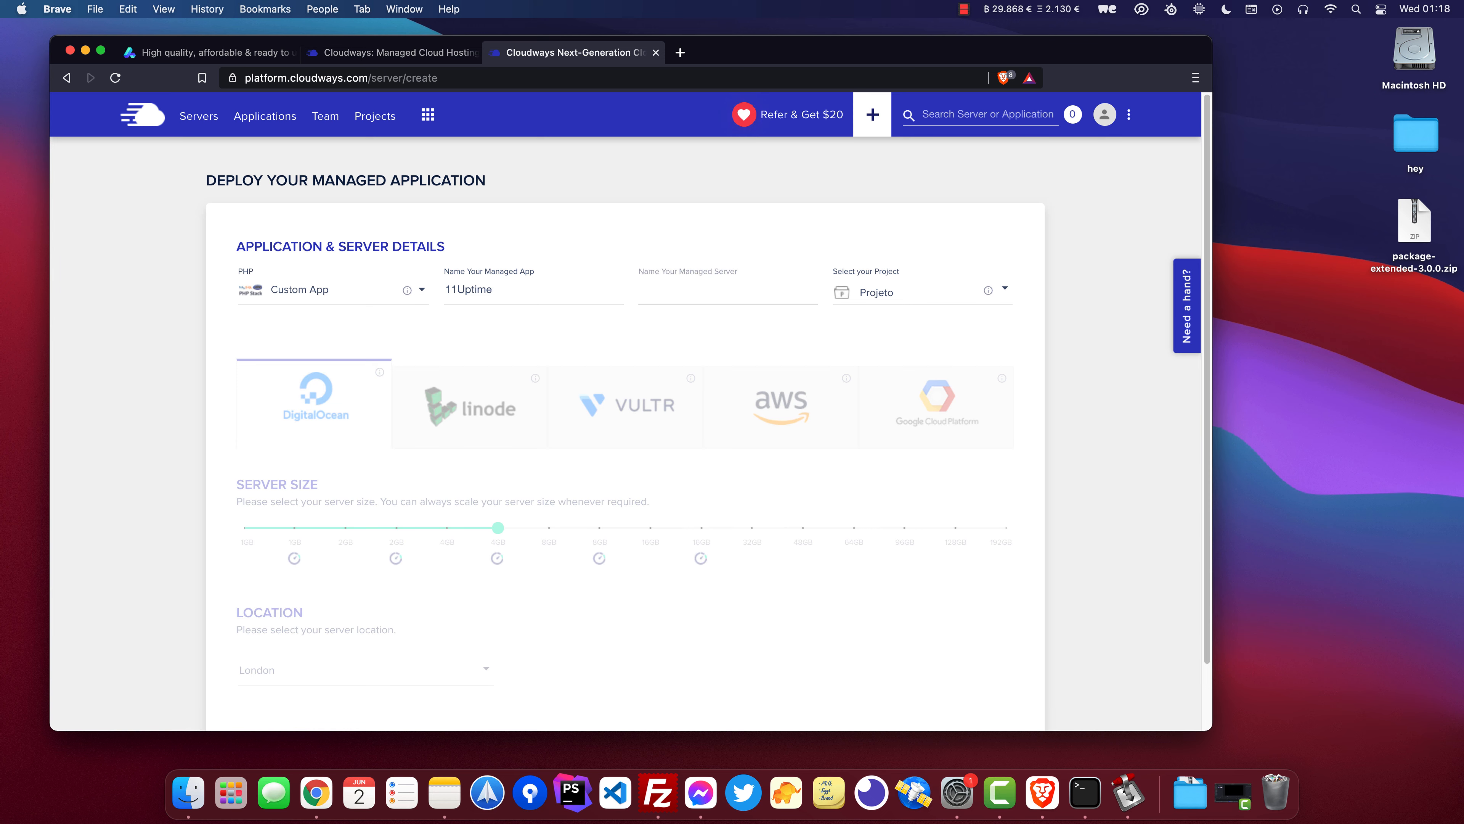
pyautogui.write('11Uptime Server')
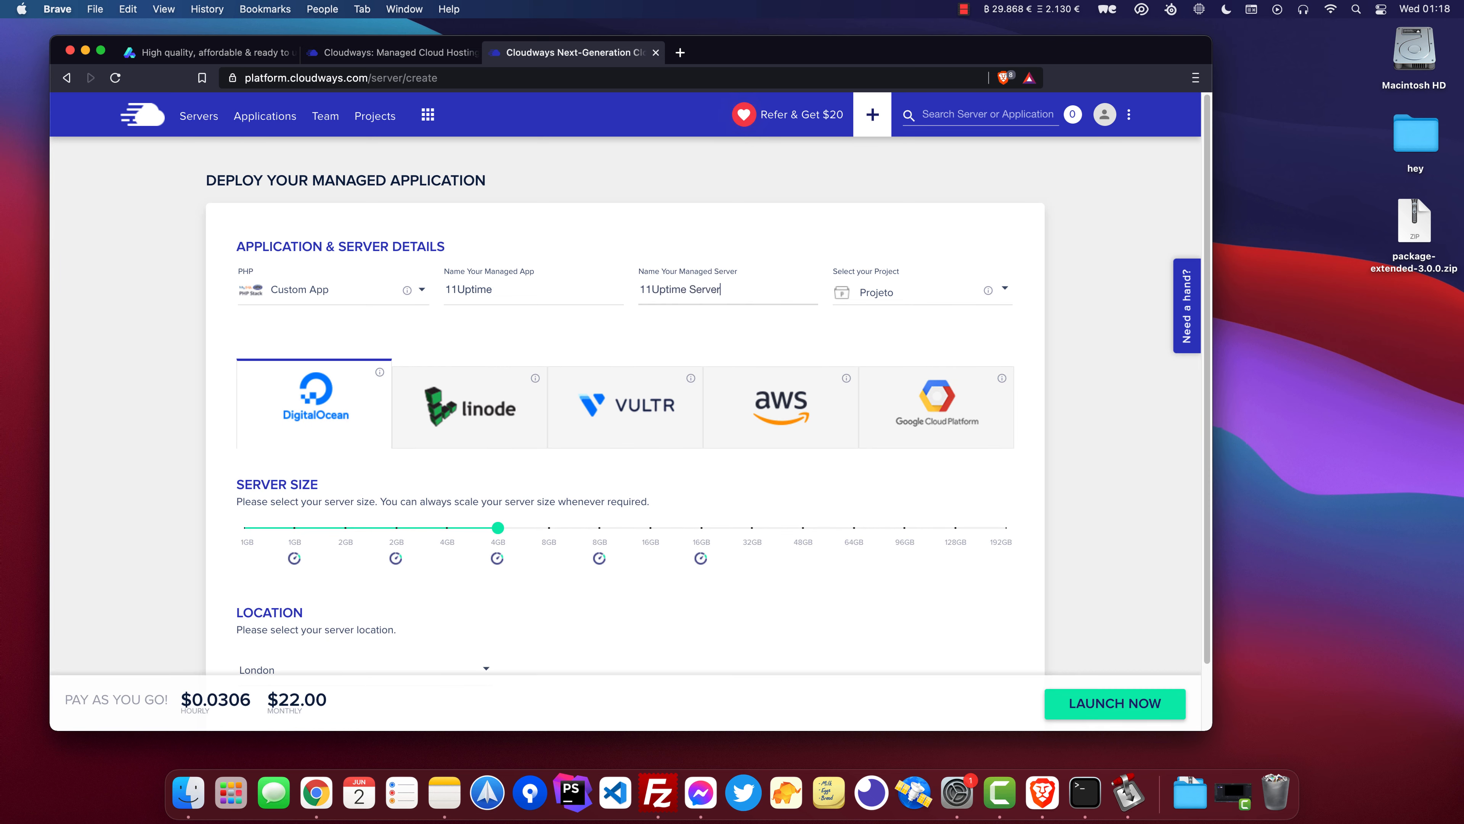
# Select Projeto as the project for the deployment.
pyautogui.press('Tab')
pyautogui.click(916, 301)
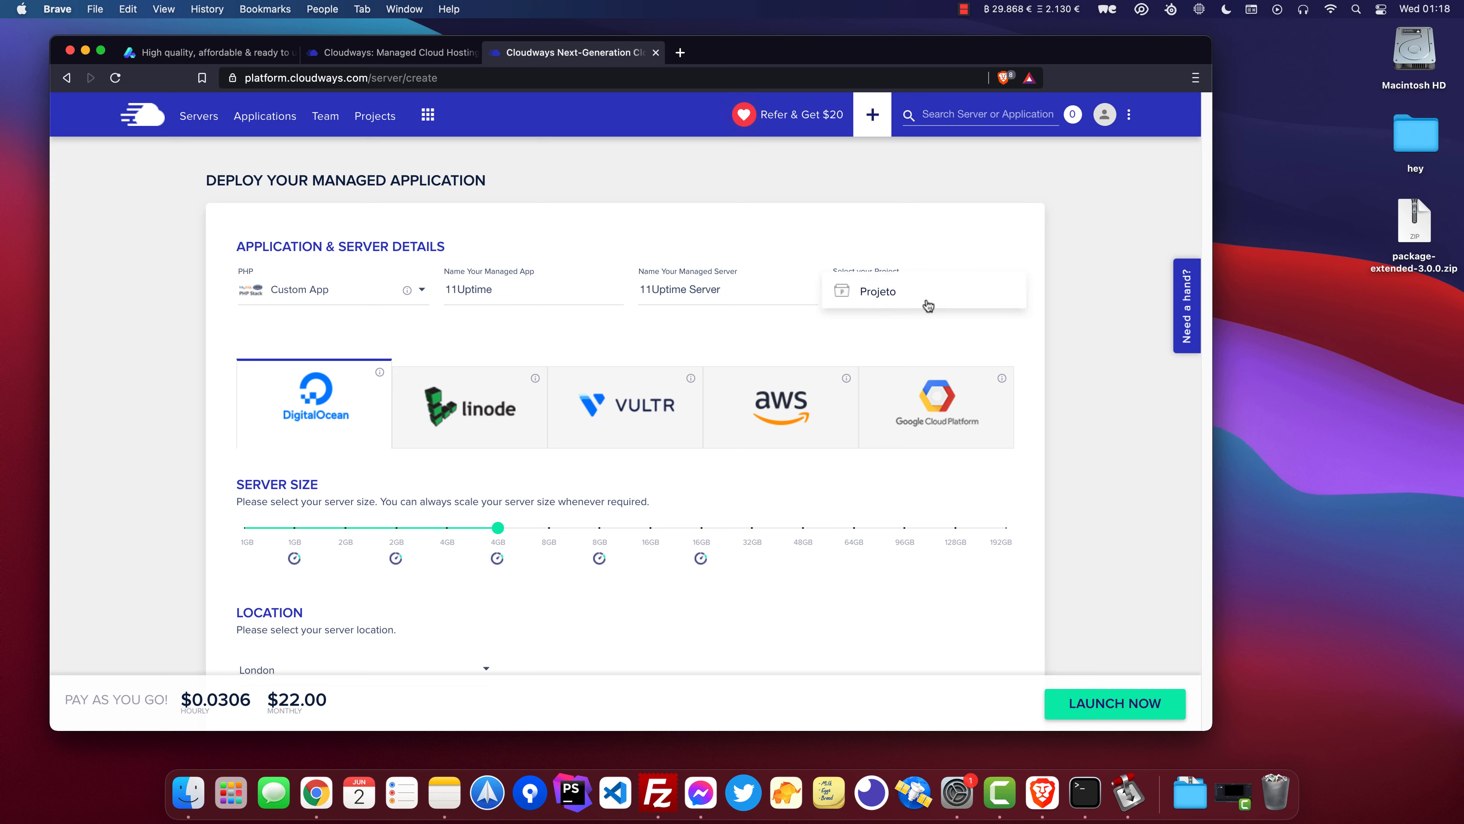
pyautogui.click(928, 306)
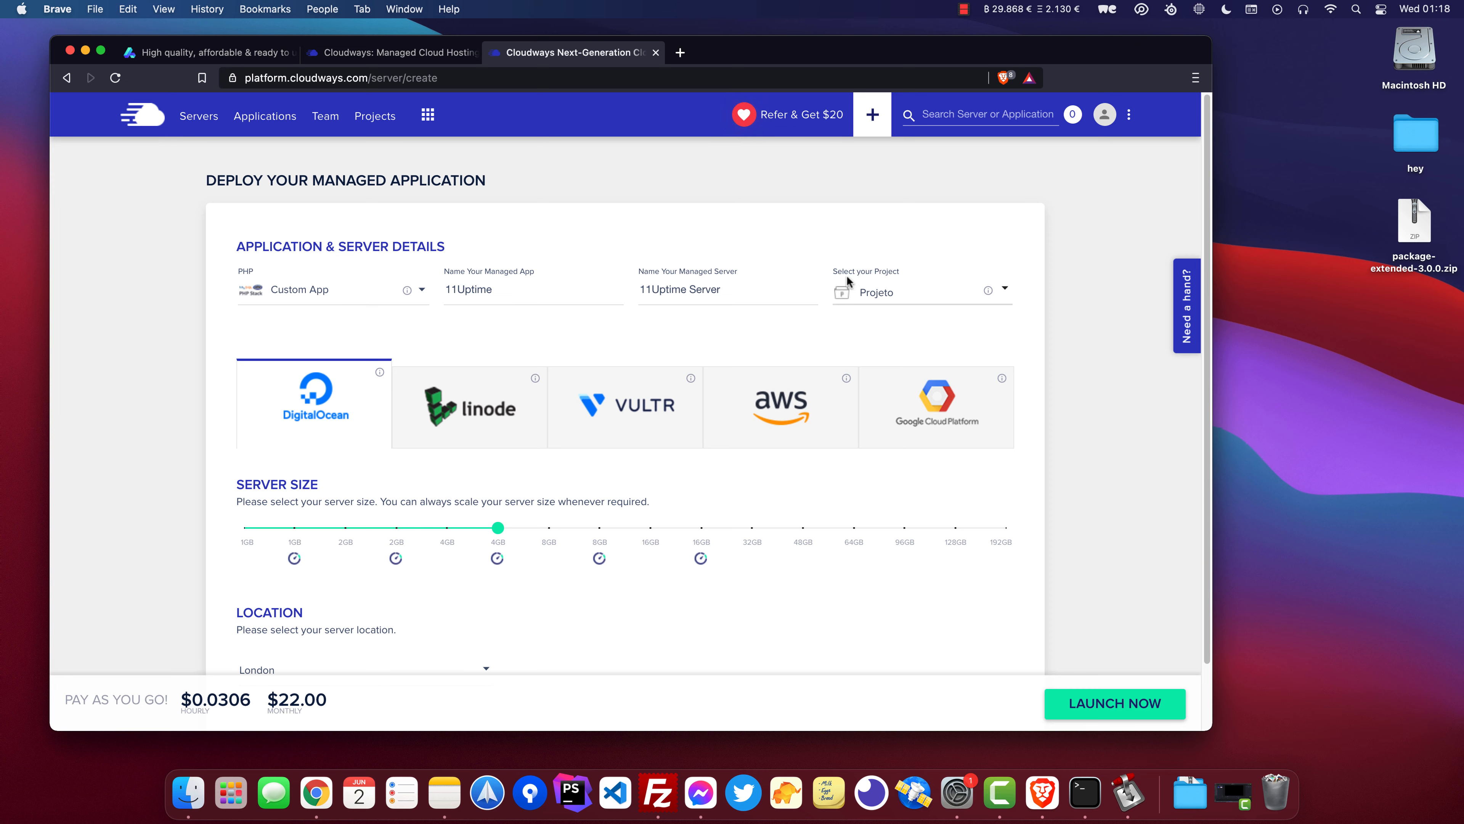
# Compare the cloud providers and pick Vultr as the provider.
pyautogui.scroll(-1, 427, 357)
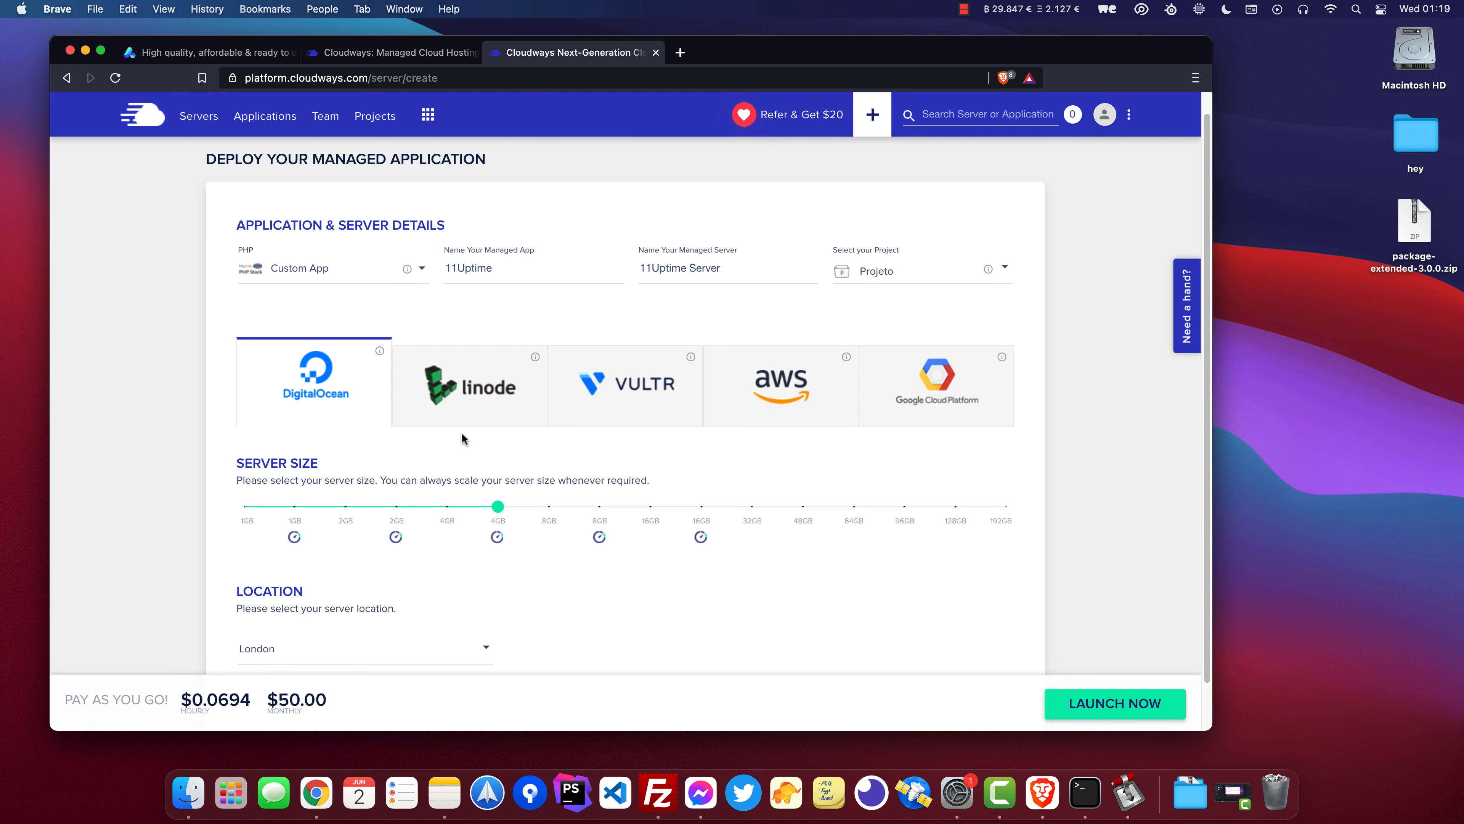
pyautogui.click(467, 398)
pyautogui.click(638, 407)
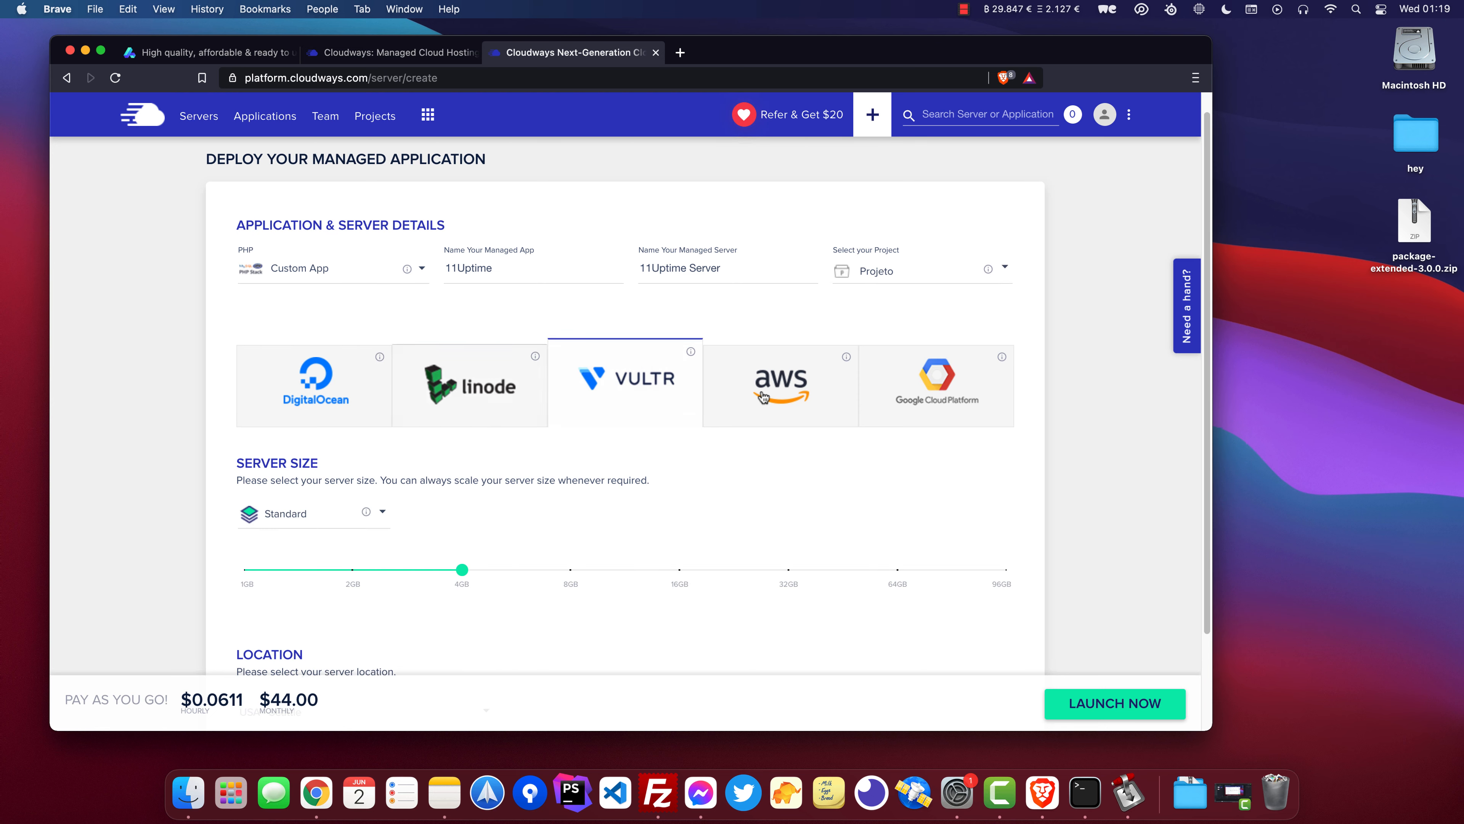
pyautogui.click(764, 397)
pyautogui.click(925, 414)
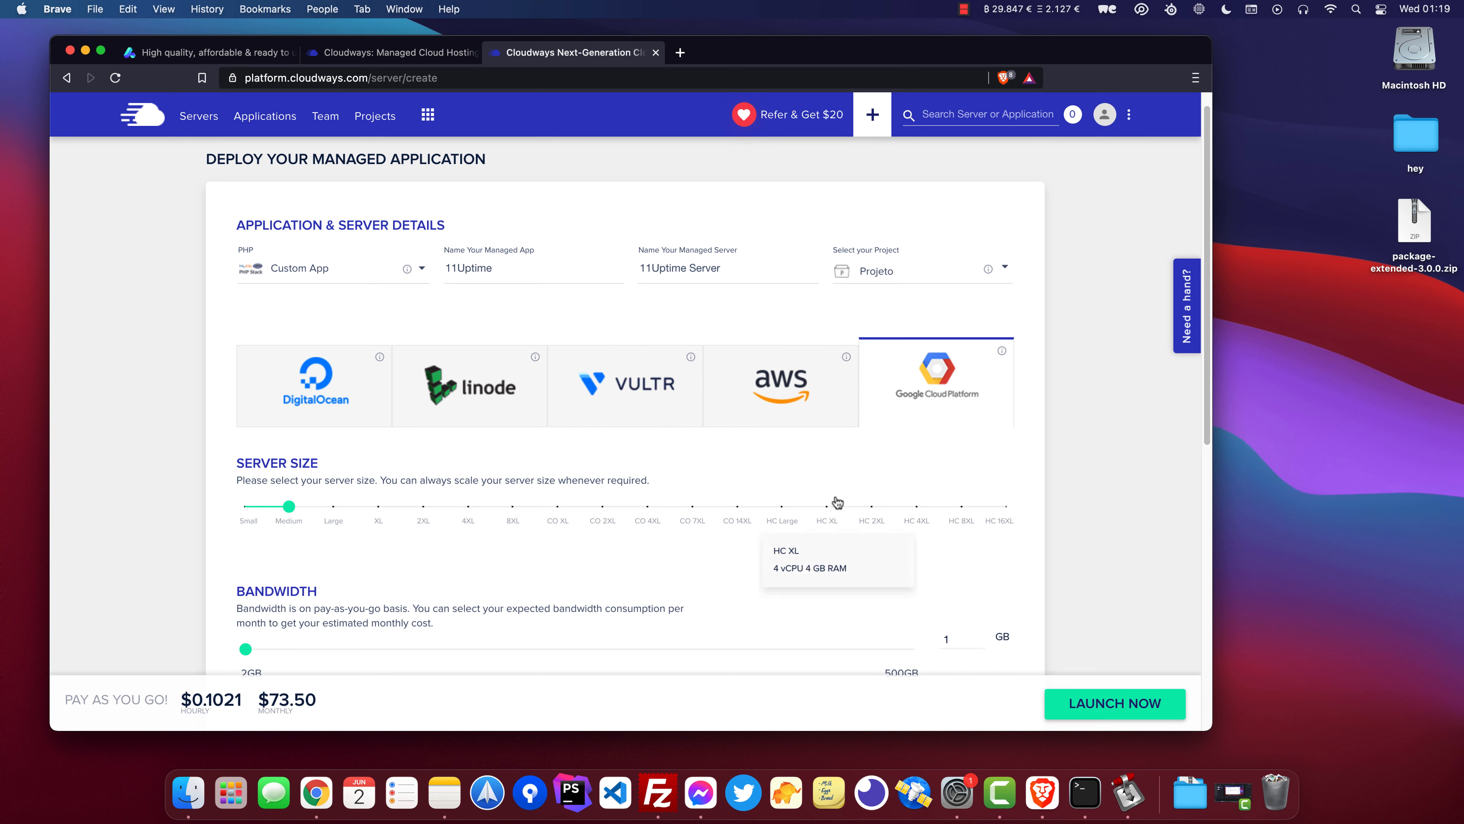
pyautogui.click(621, 374)
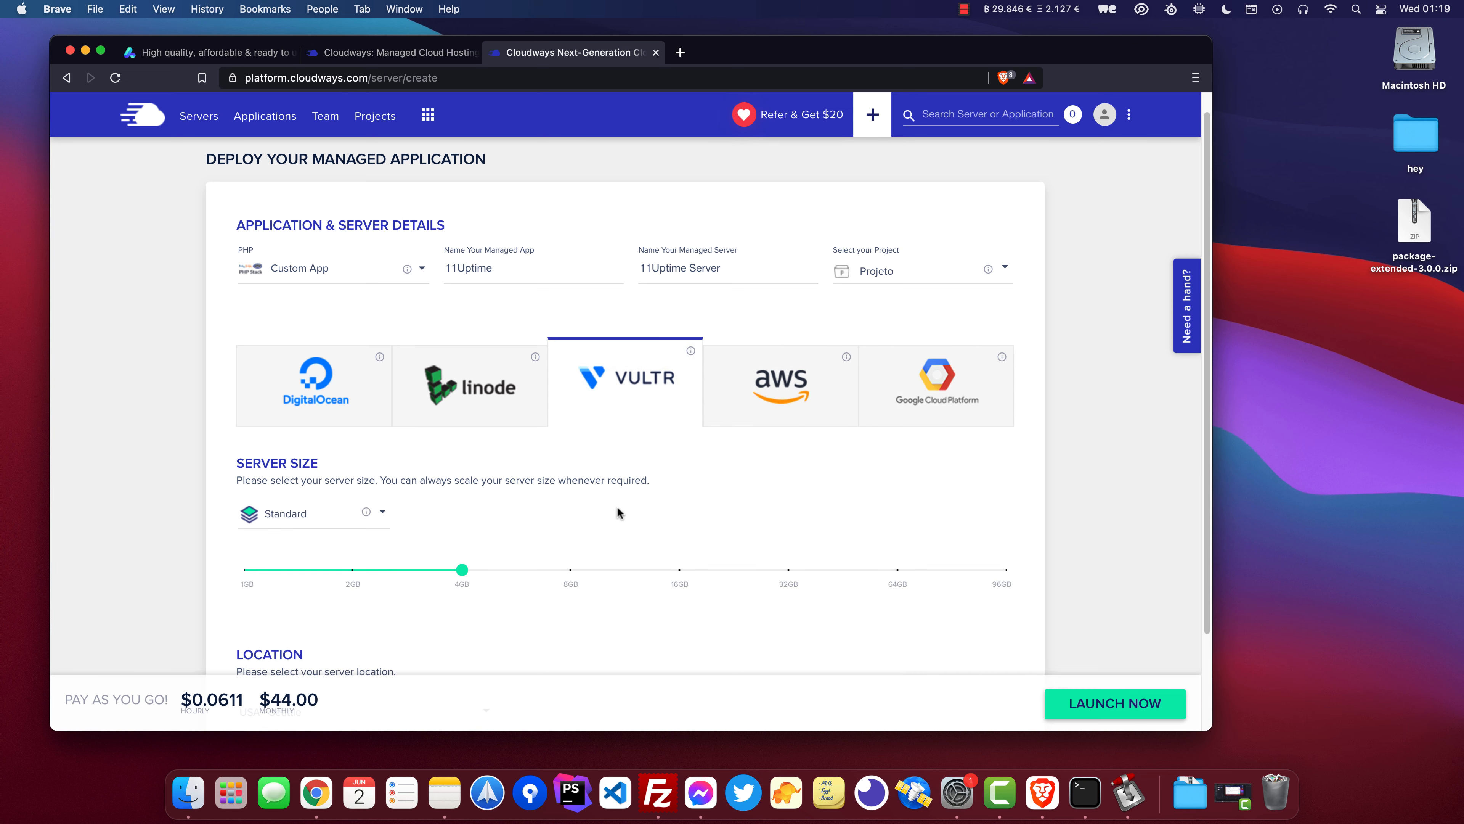
# Set the server size to High Frequency with 1GB.
pyautogui.moveTo(462, 570); pyautogui.dragTo(180, 549)
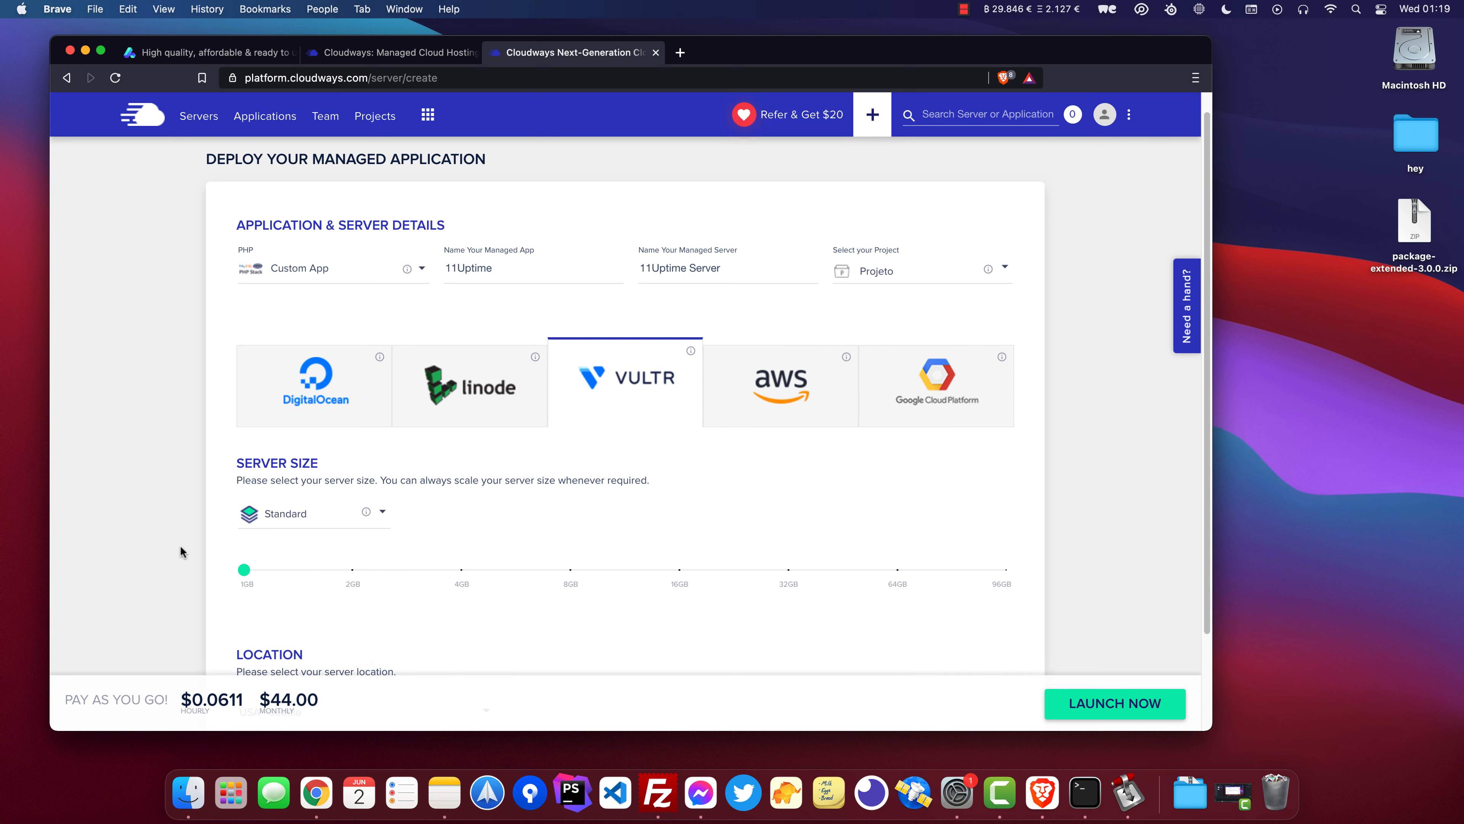
pyautogui.click(271, 522)
pyautogui.click(282, 549)
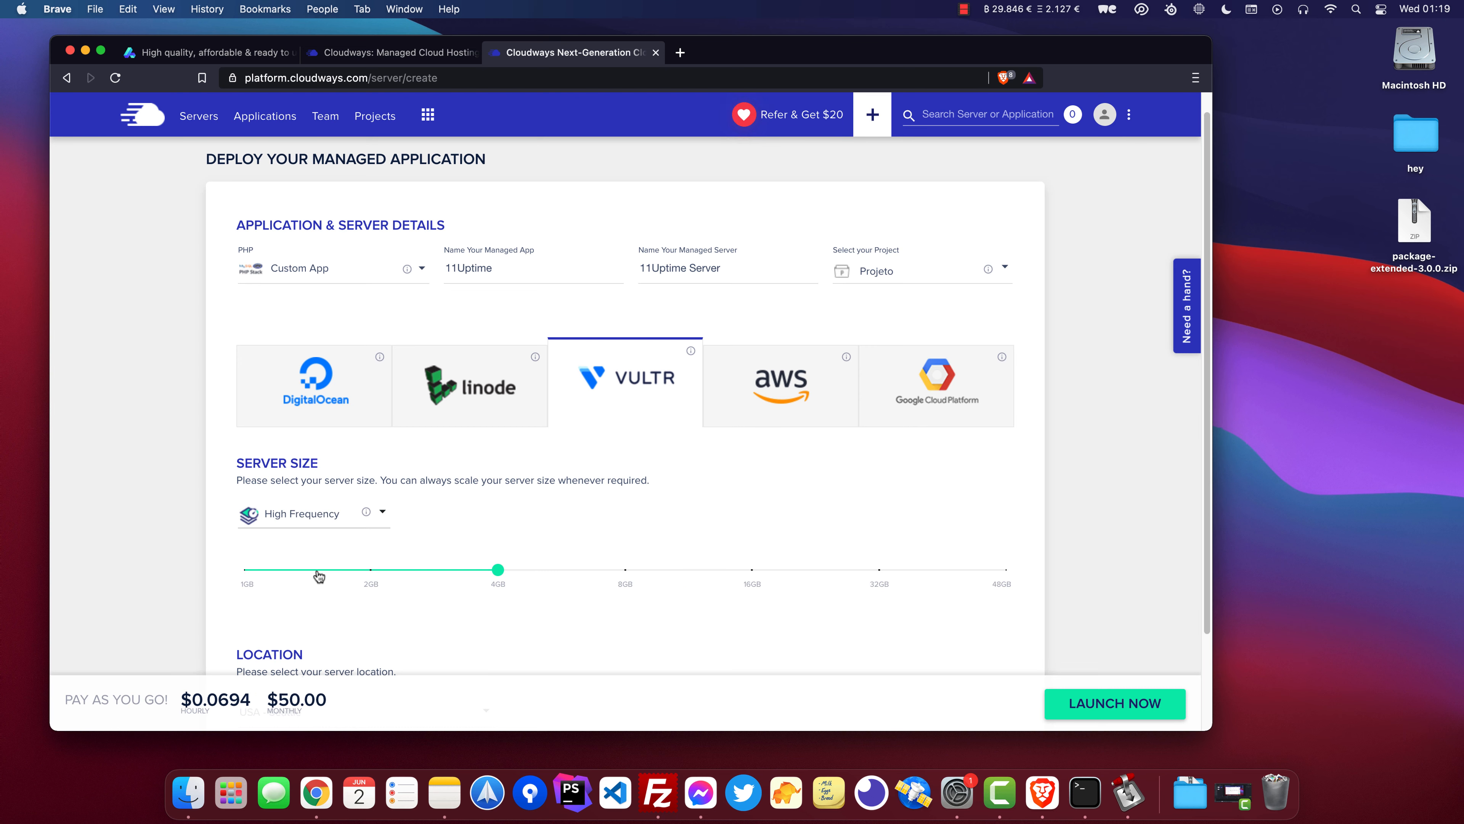
pyautogui.moveTo(319, 576); pyautogui.dragTo(236, 577)
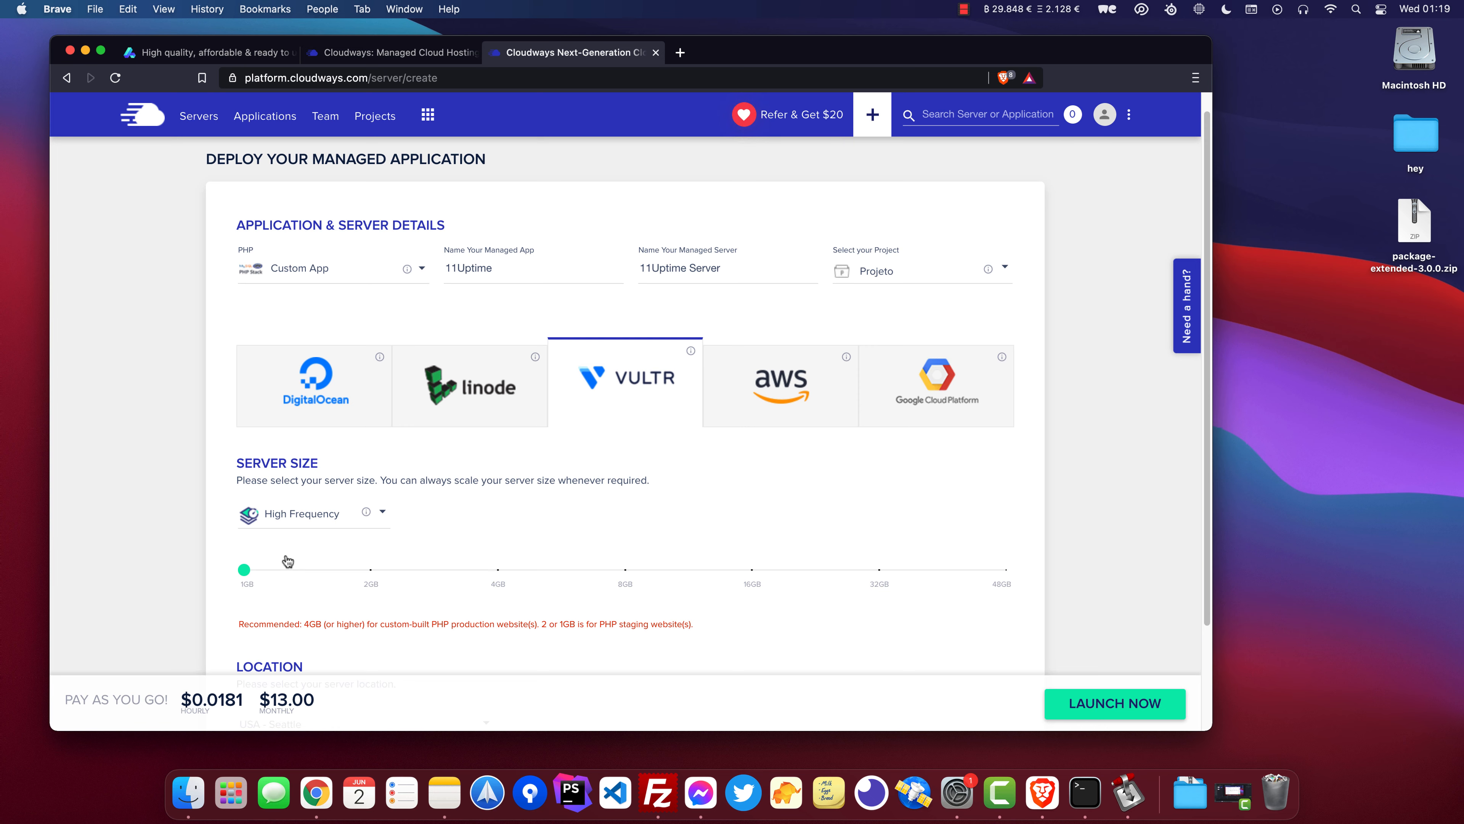
# Choose EU - Frankfurt as the server location and launch the server.
pyautogui.scroll(-3, 225, 502)
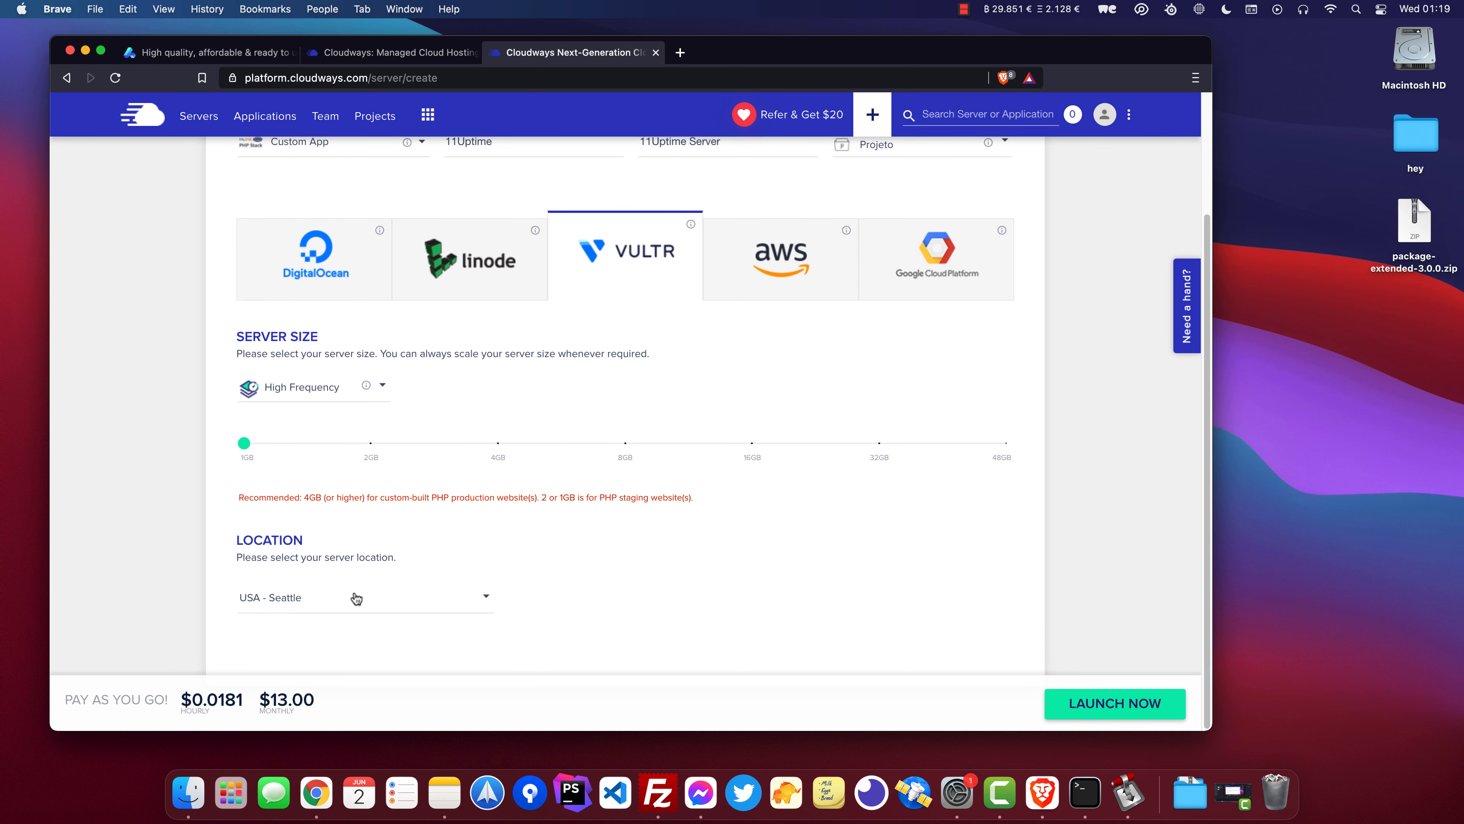
pyautogui.click(355, 597)
pyautogui.scroll(-2, 348, 555)
pyautogui.scroll(-5, 340, 565)
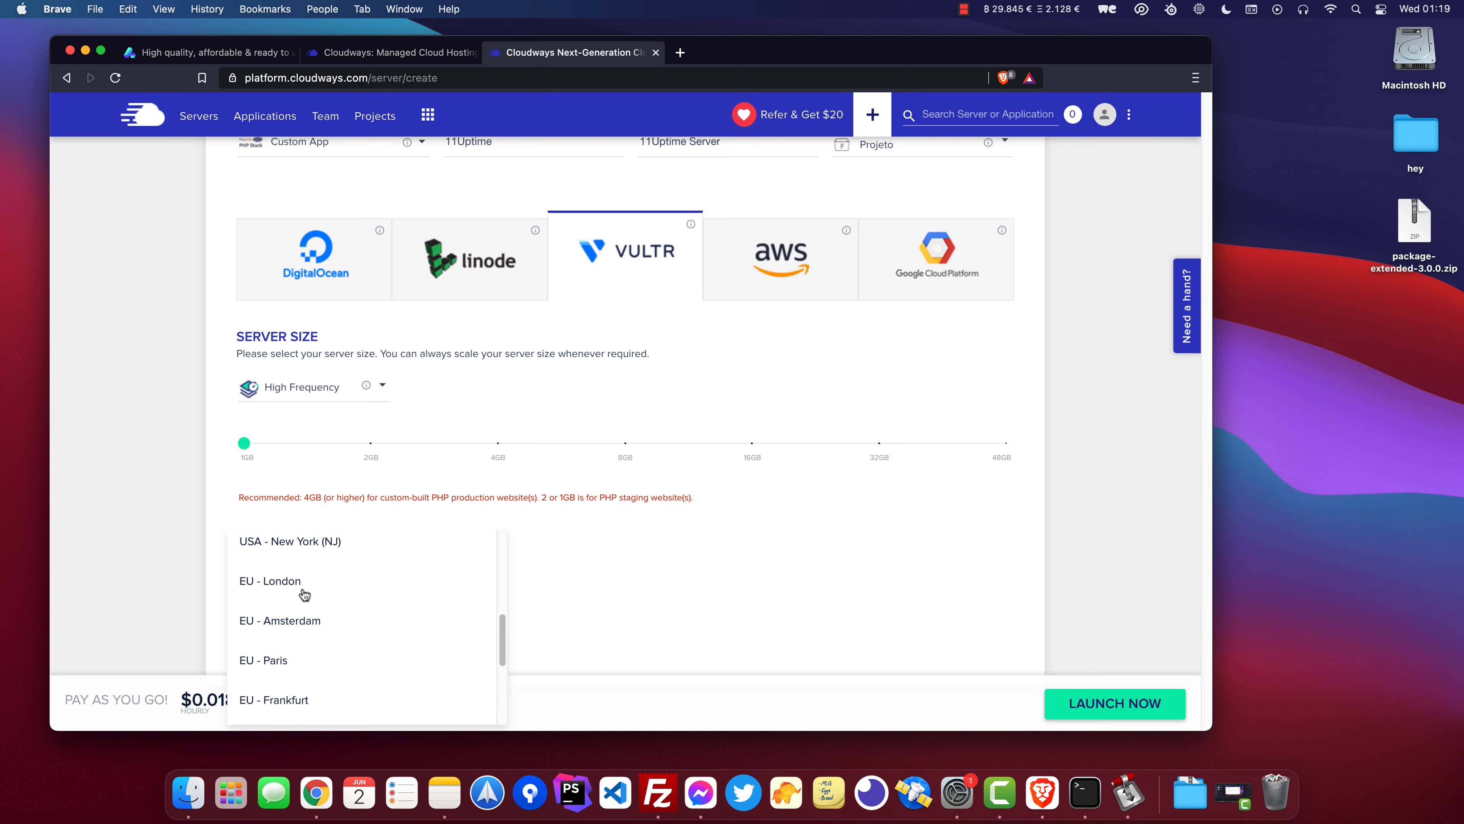
pyautogui.scroll(-1, 303, 600)
pyautogui.click(306, 665)
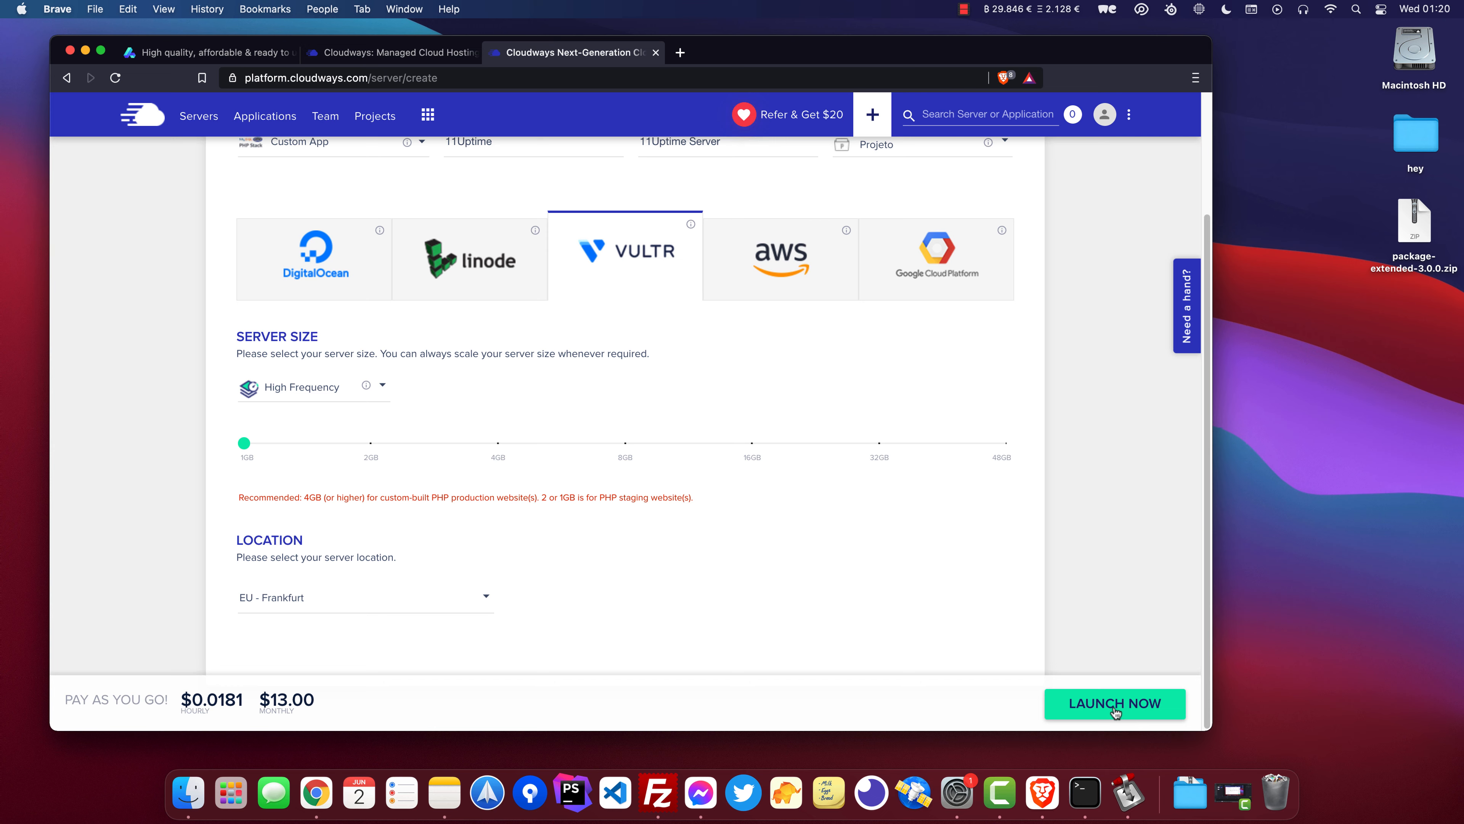
pyautogui.click(1090, 710)
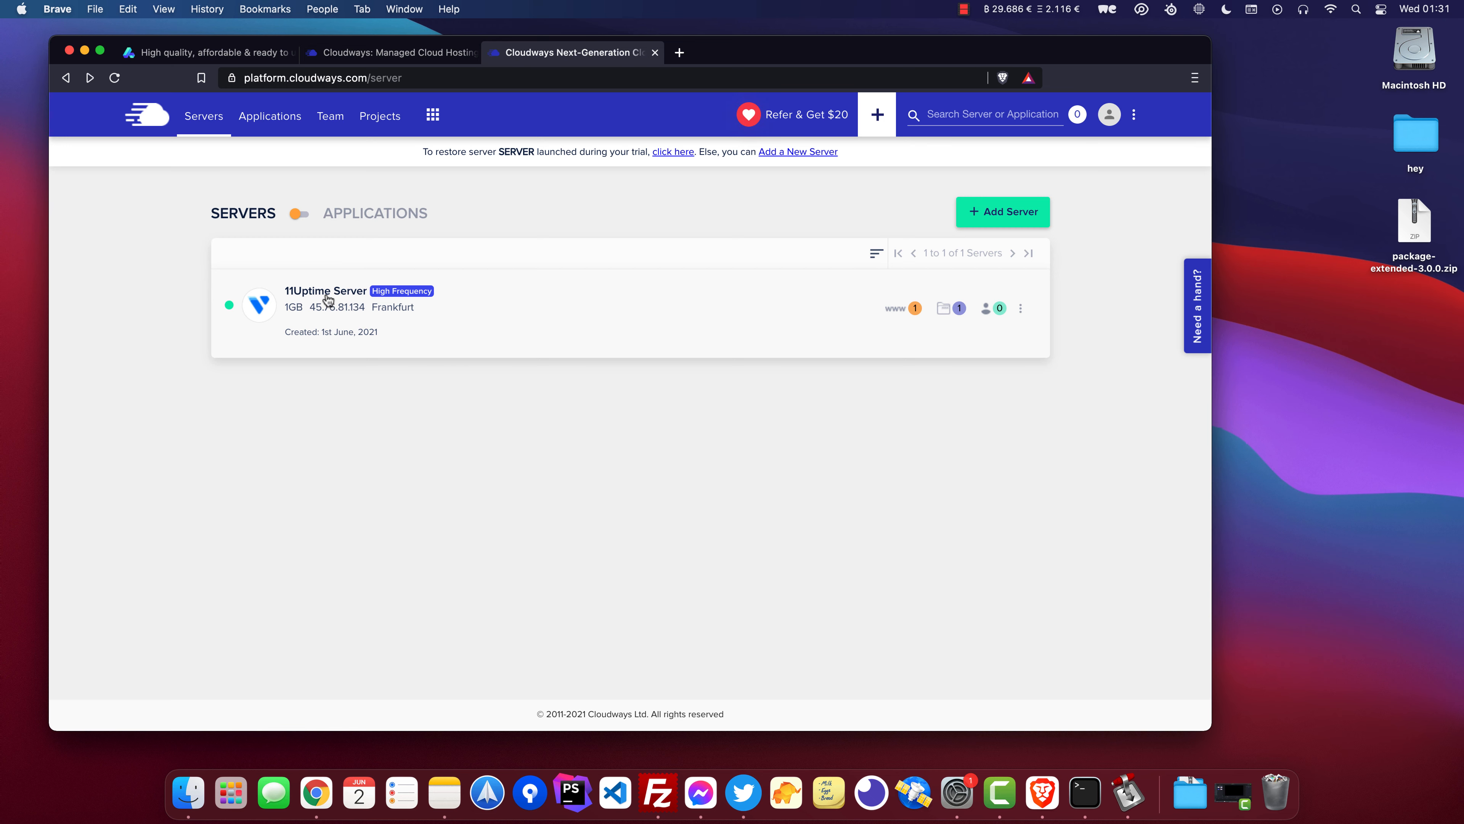
# Open 11Uptime Server's details and copy its public IP.
pyautogui.click(328, 299)
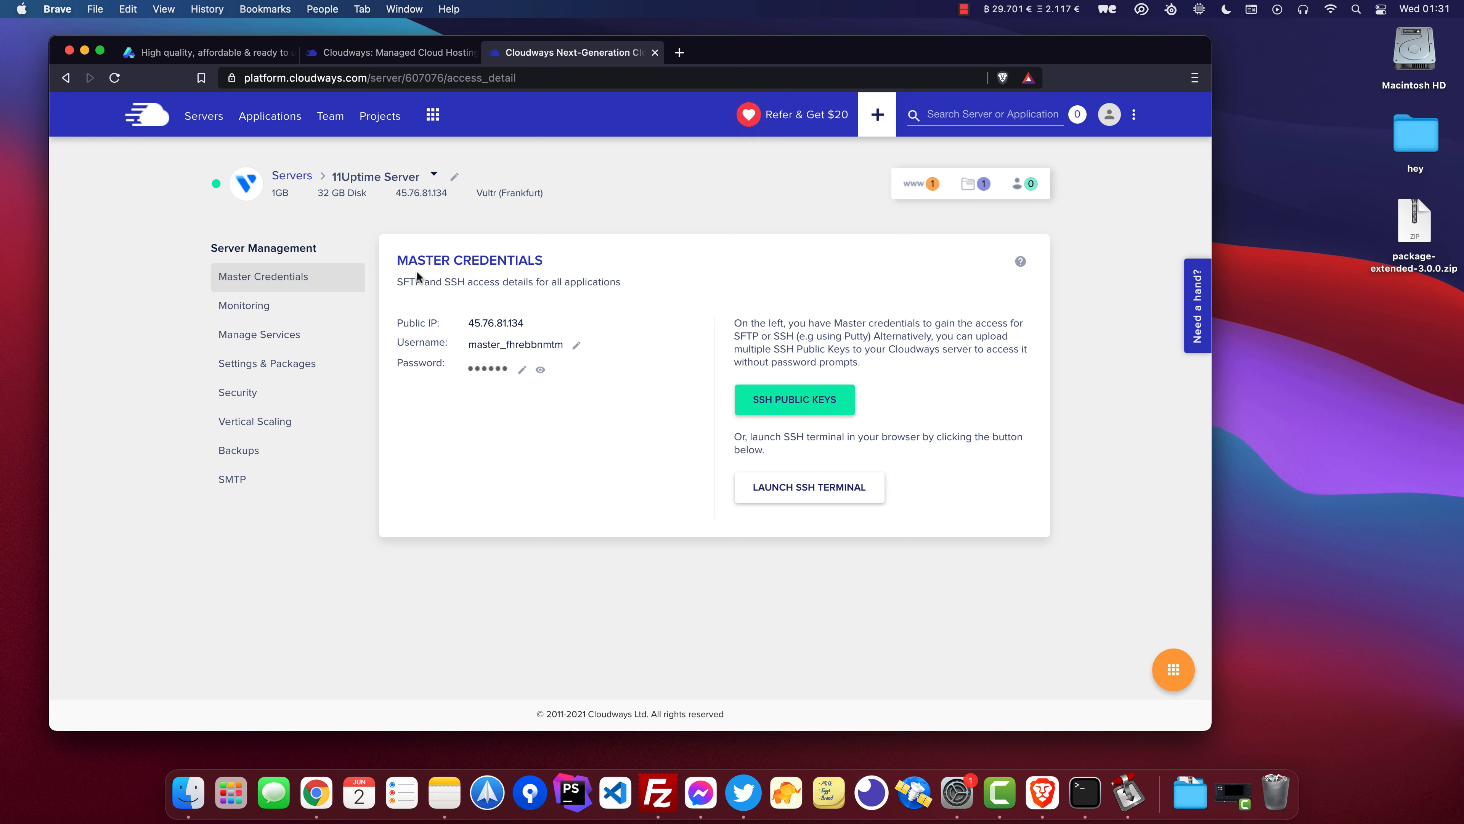
pyautogui.click(482, 326)
# Open a new tab and go to namecheap.com.
pyautogui.click(679, 52)
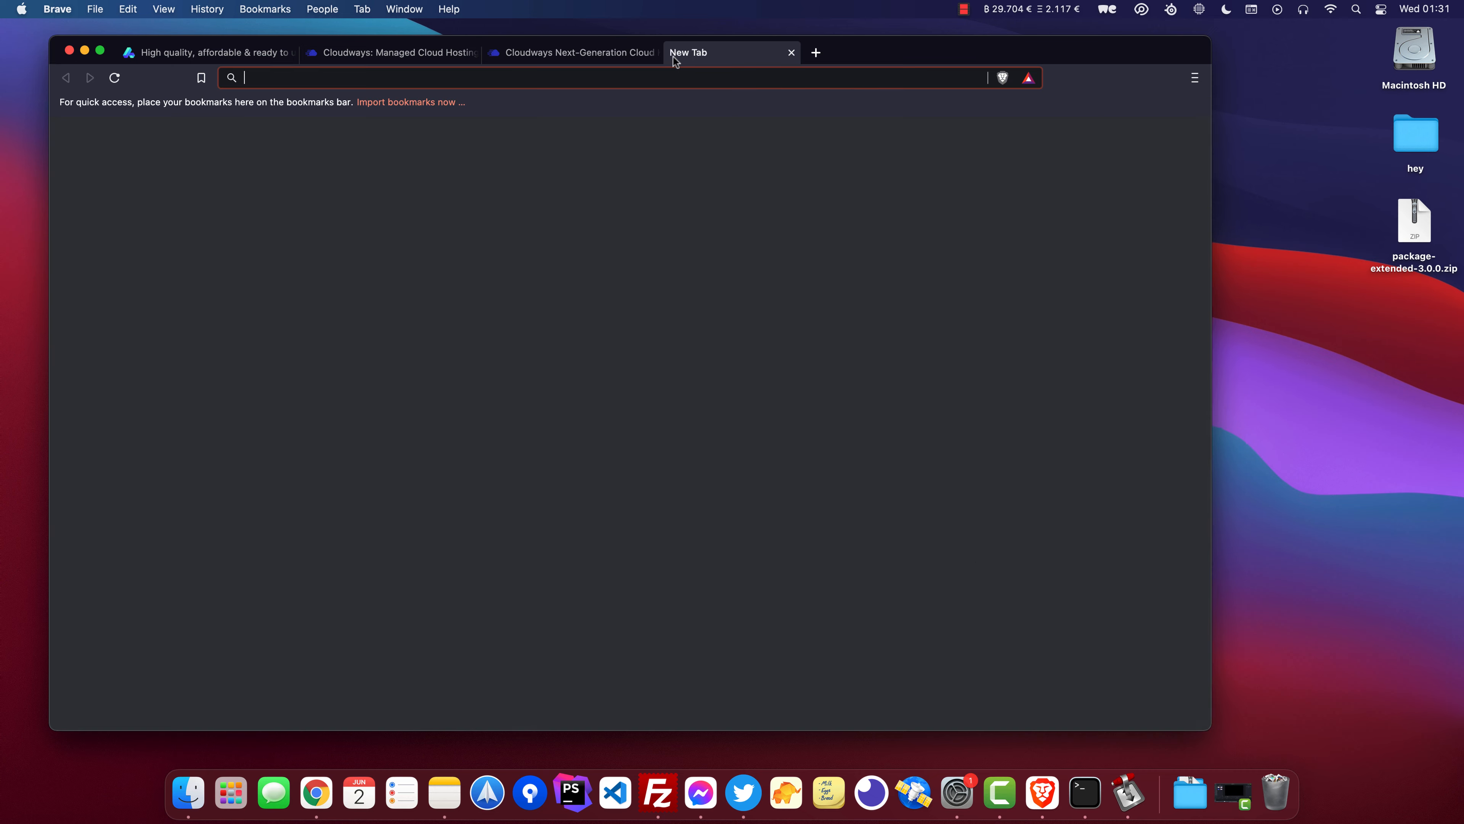
pyautogui.write('namecheap.com')
pyautogui.press('Return')
# Open the account dashboard and the altum.dev domain details.
pyautogui.moveTo(1134, 159)
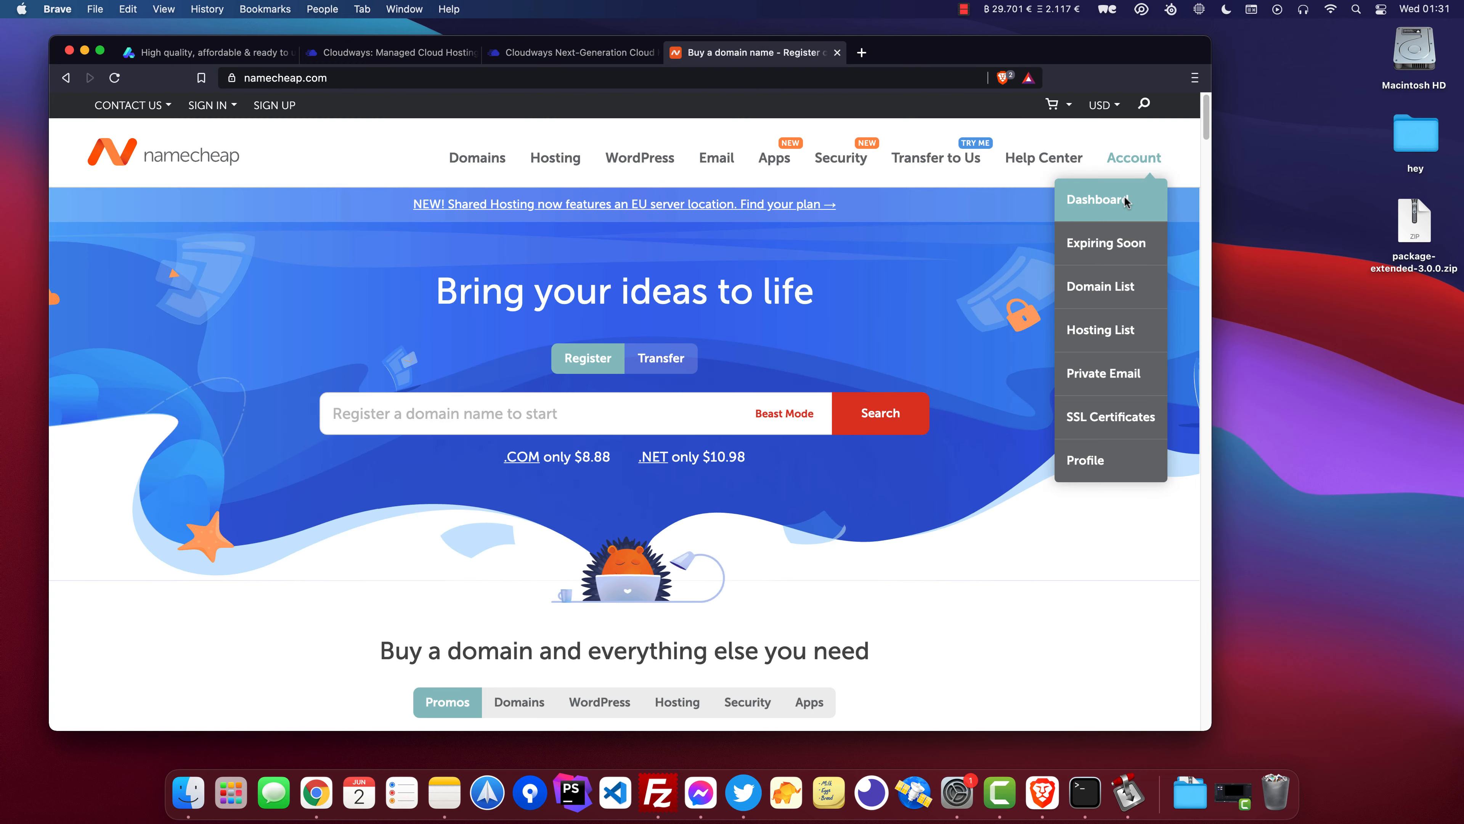
pyautogui.click(1126, 200)
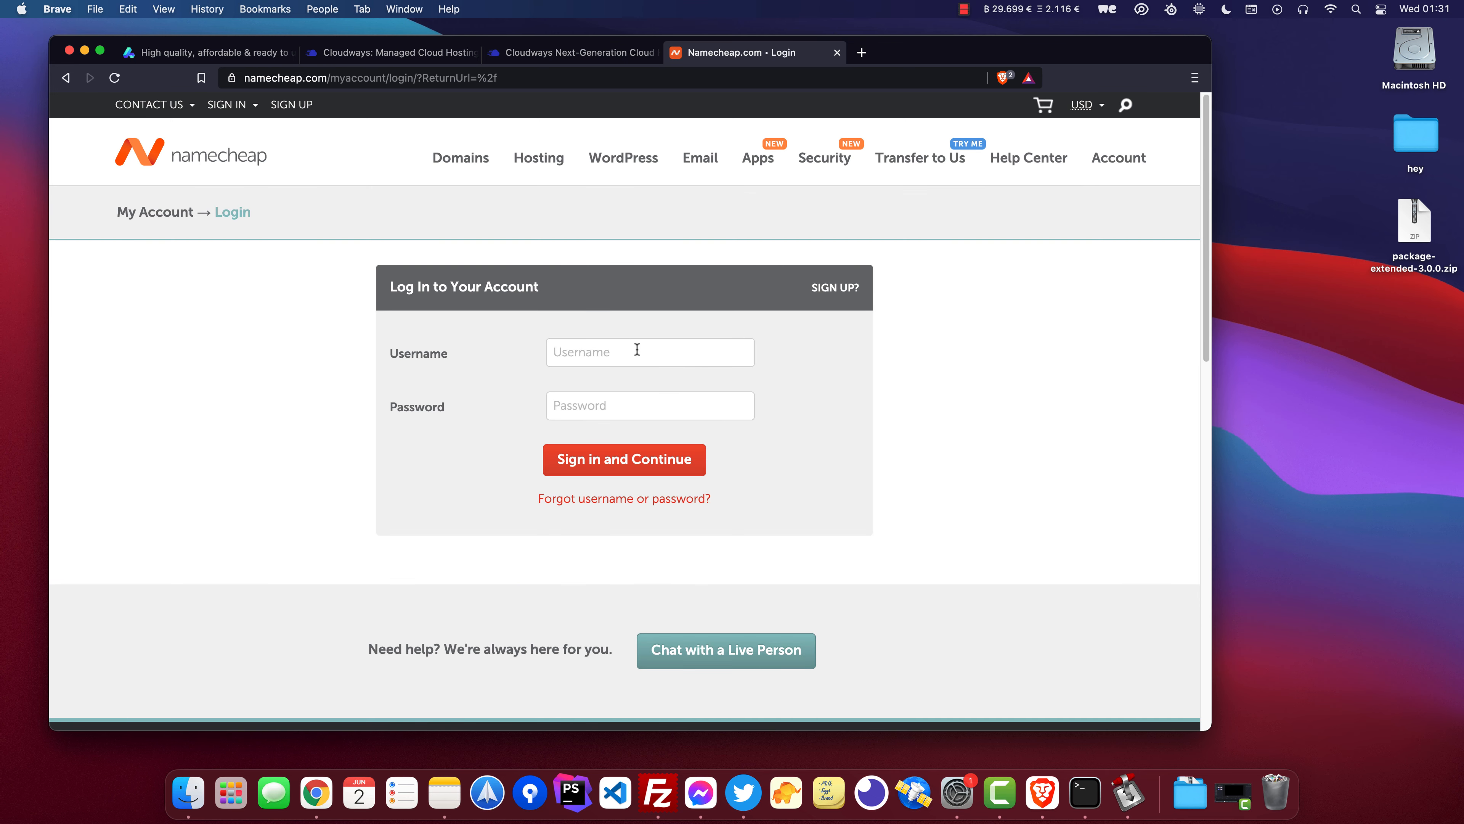
pyautogui.click(655, 349)
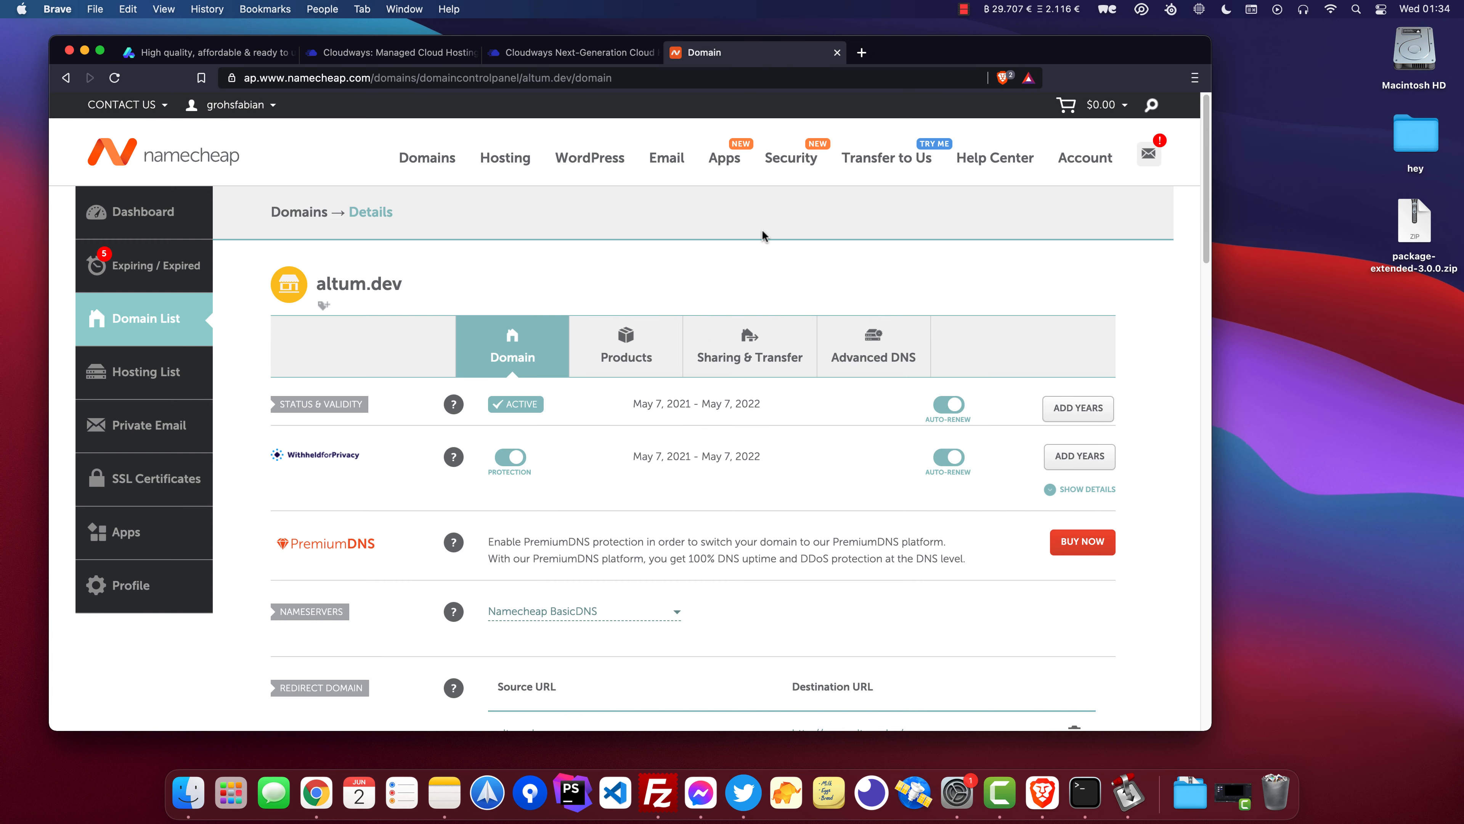
# Open the Advanced DNS settings for altum.dev.
pyautogui.moveTo(398, 288); pyautogui.dragTo(316, 288)
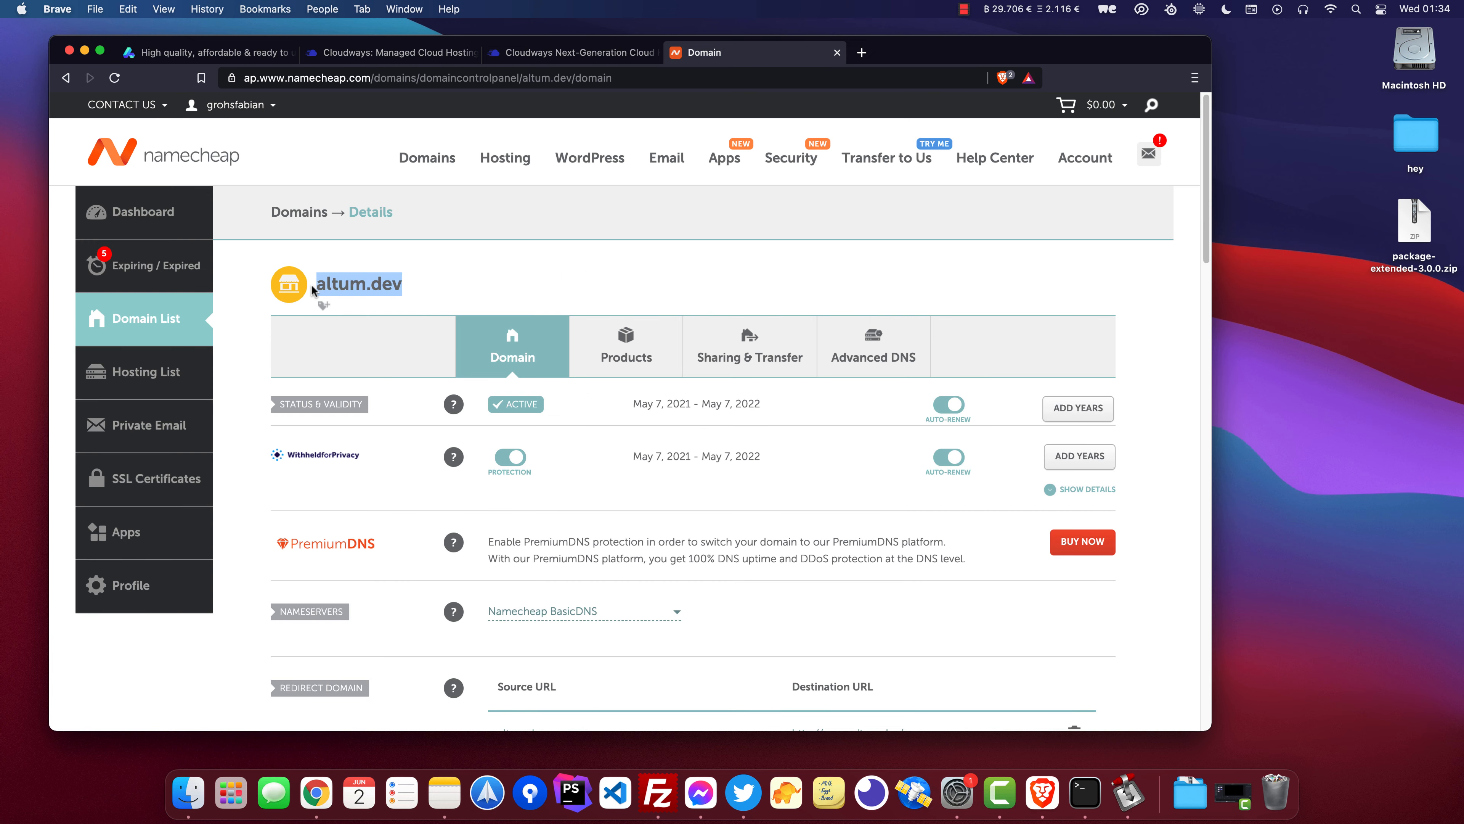
pyautogui.click(404, 288)
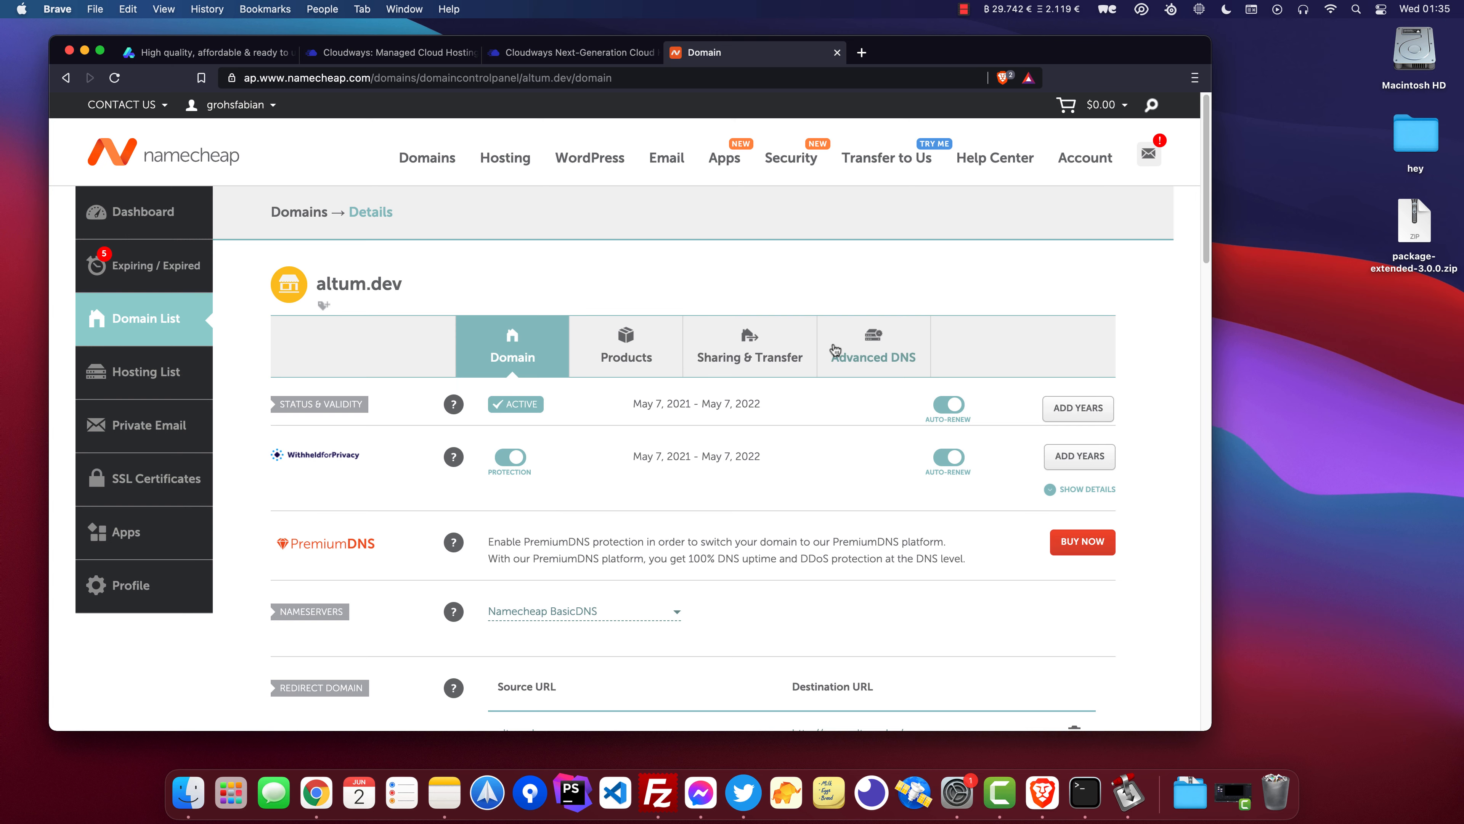
pyautogui.click(893, 349)
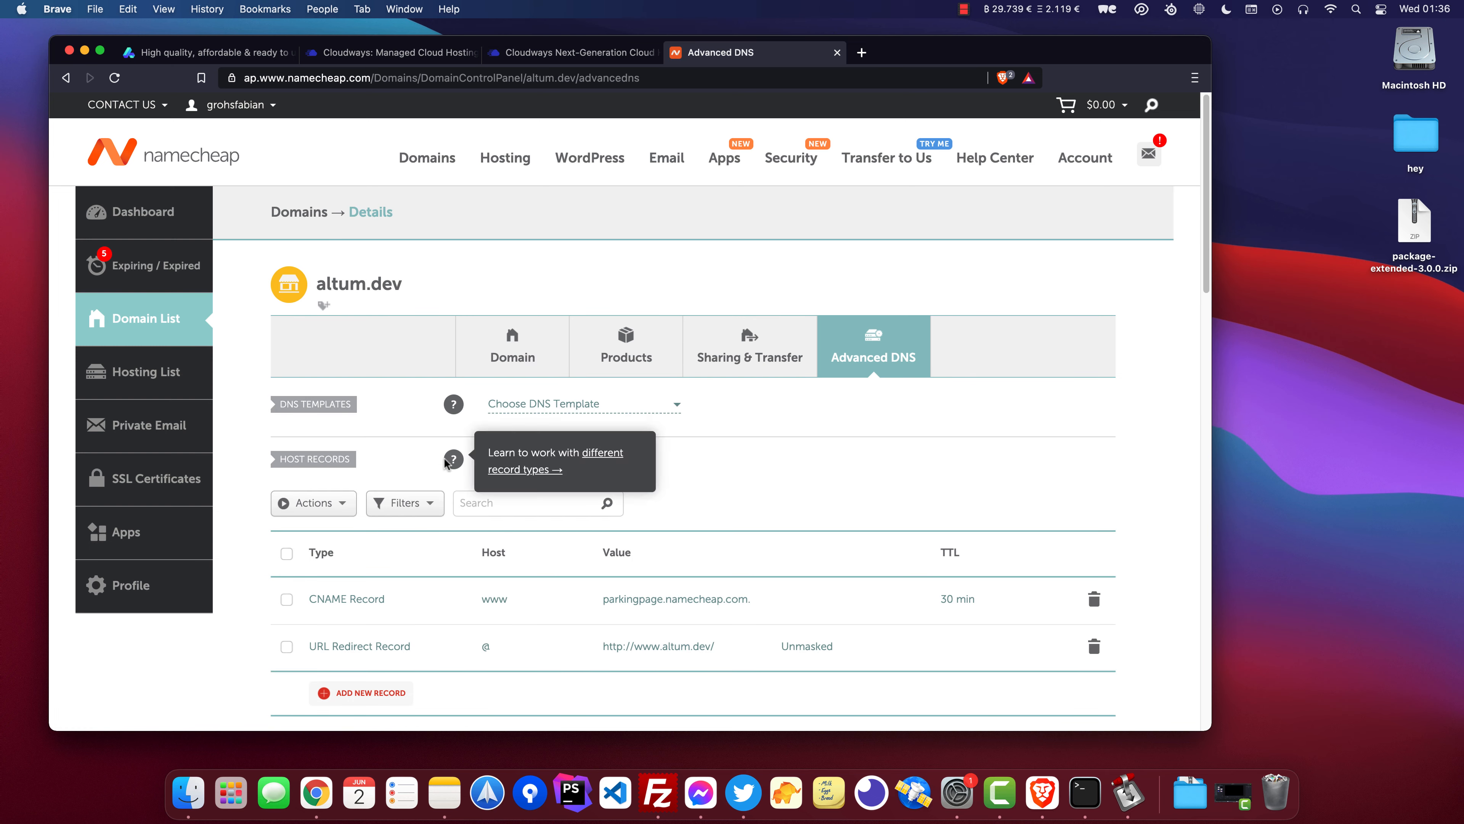
# Delete the existing CNAME record and URL Redirect record from the host records.
pyautogui.scroll(-1, 526, 515)
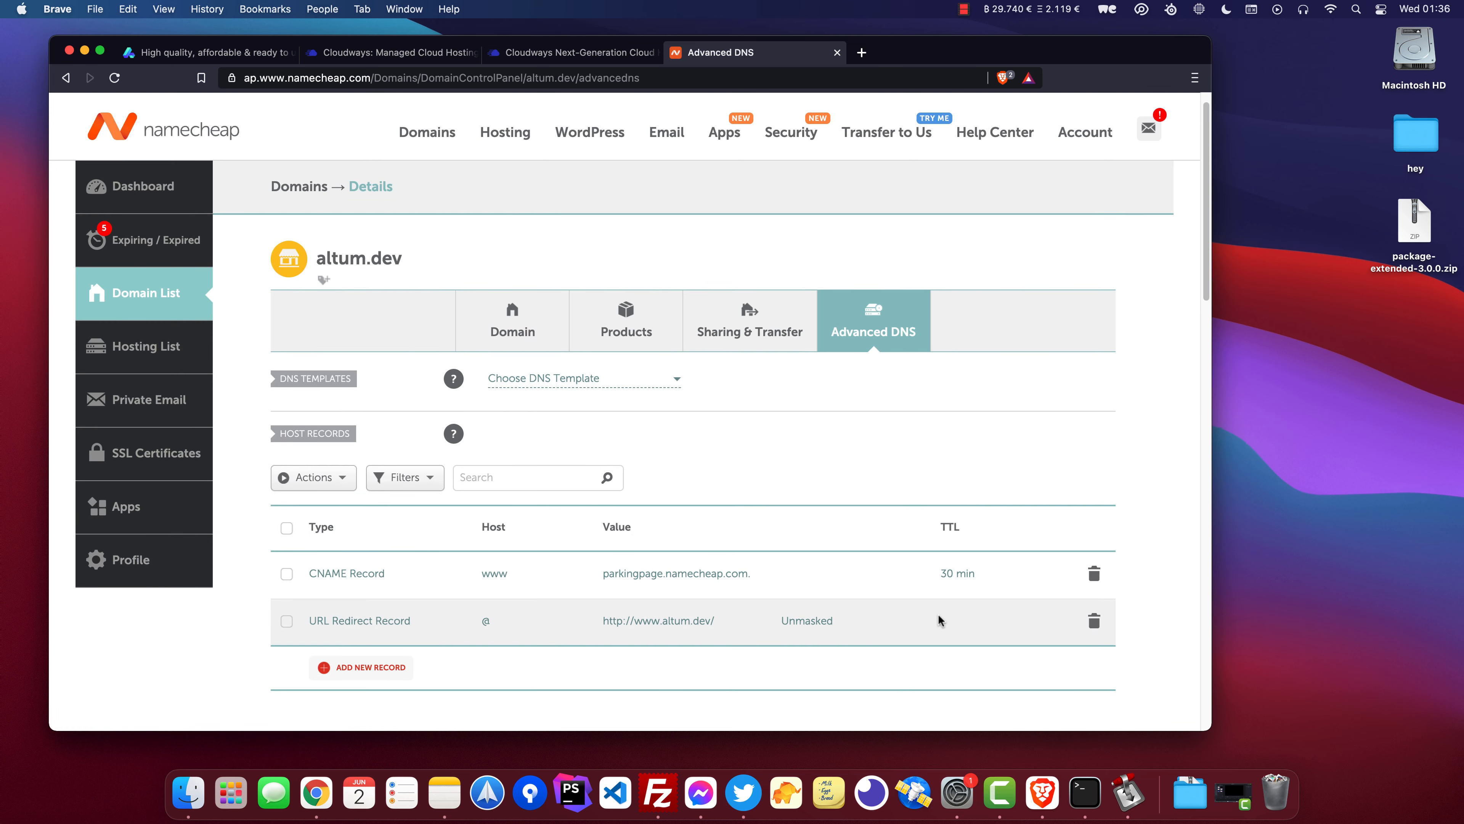
pyautogui.click(1099, 574)
pyautogui.click(1031, 645)
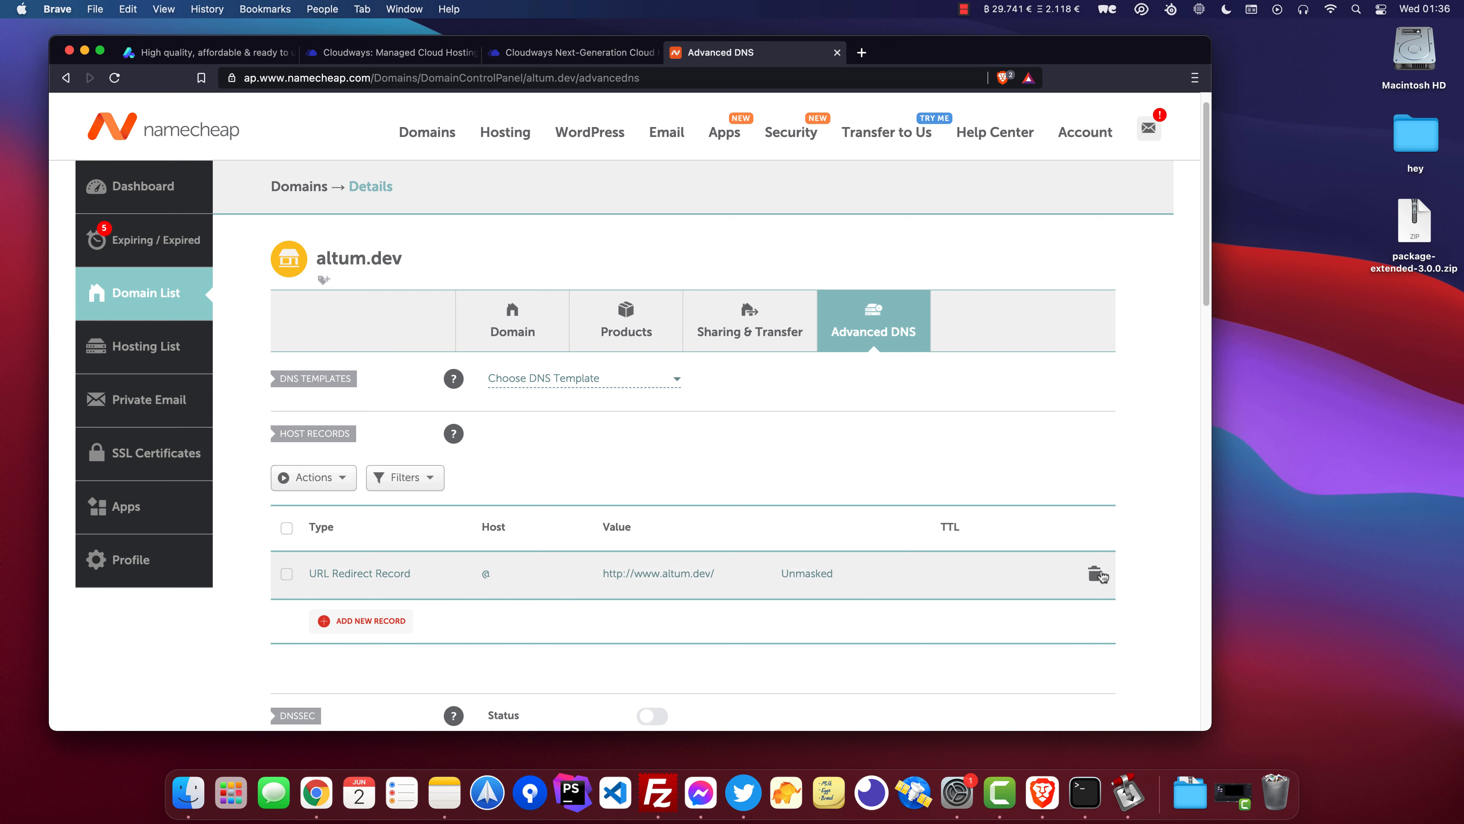
pyautogui.click(1094, 574)
pyautogui.click(1026, 643)
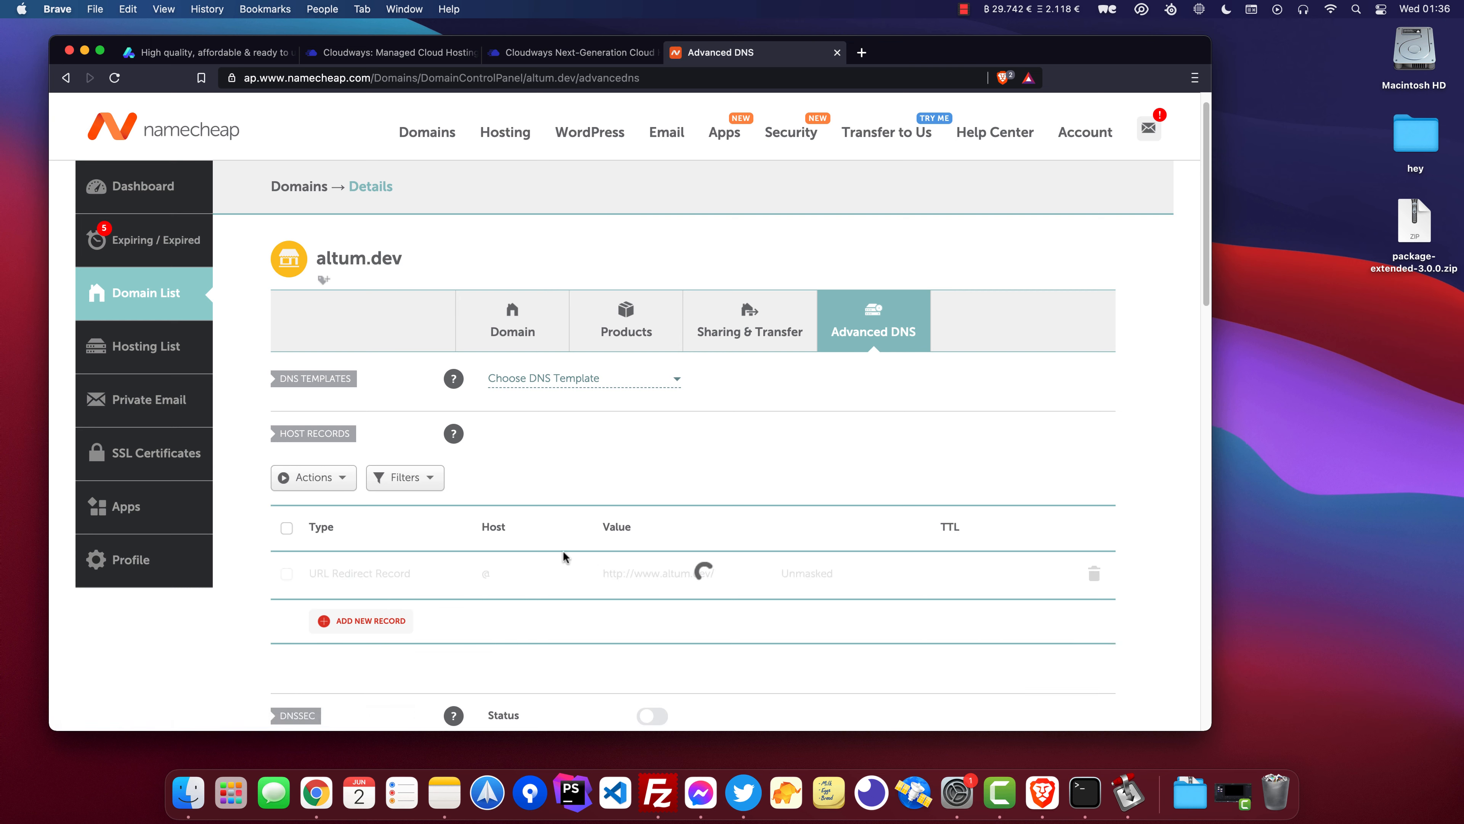
# Add an A record with host @ pointing to 45.76.81.134 and save it.
pyautogui.click(371, 613)
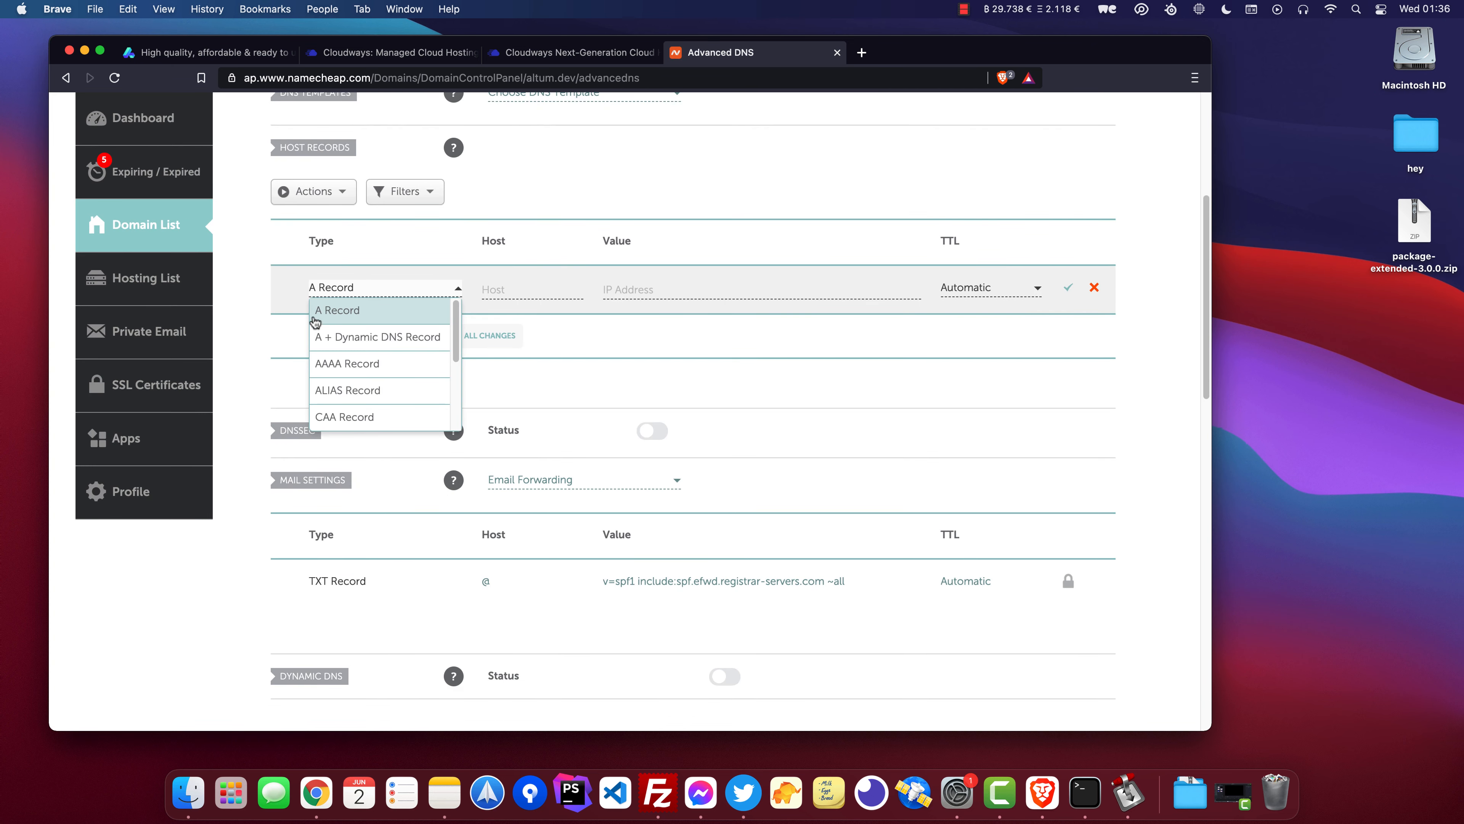
pyautogui.click(490, 292)
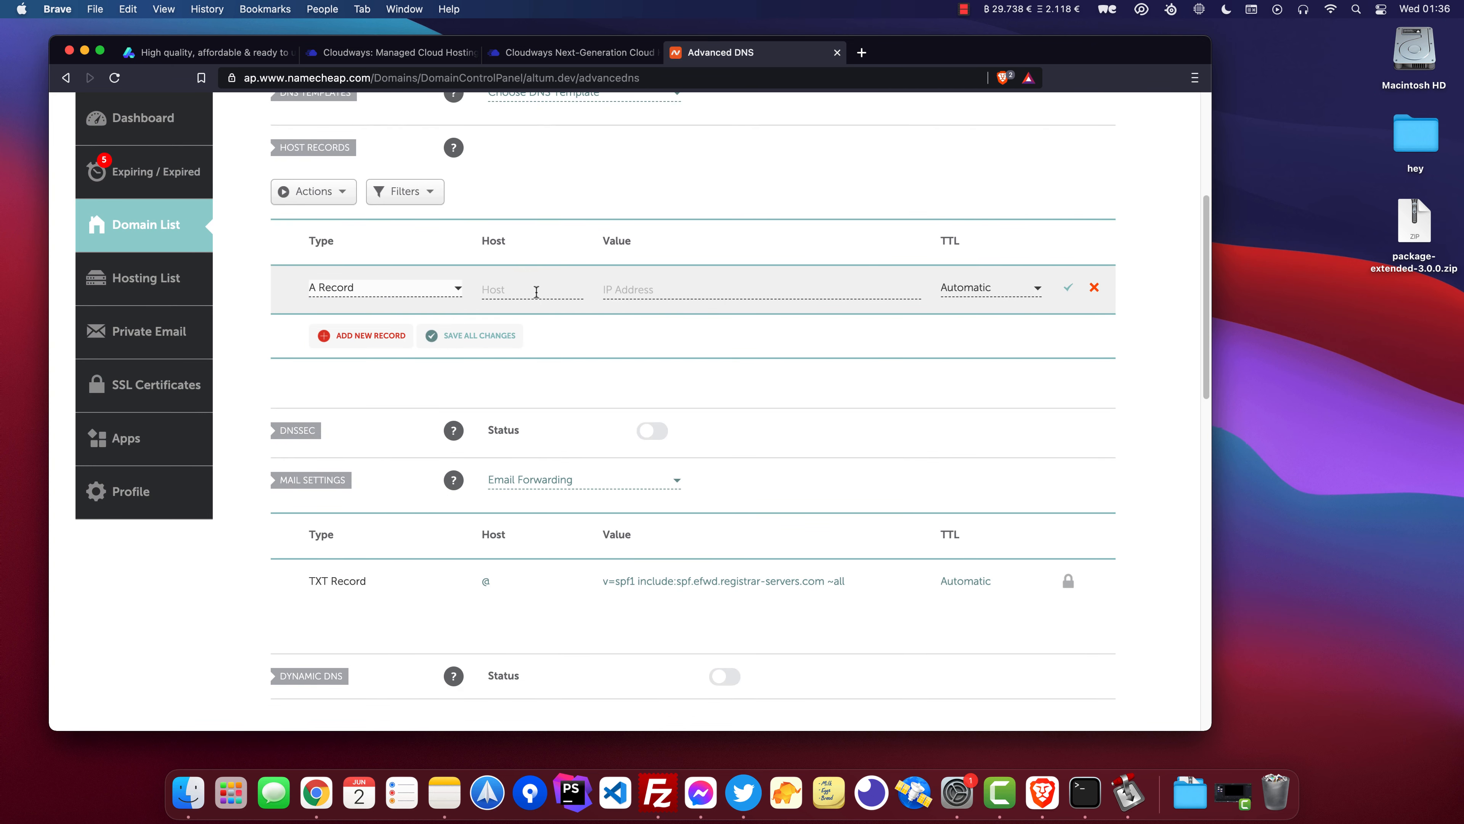
pyautogui.click(532, 288)
pyautogui.write('@')
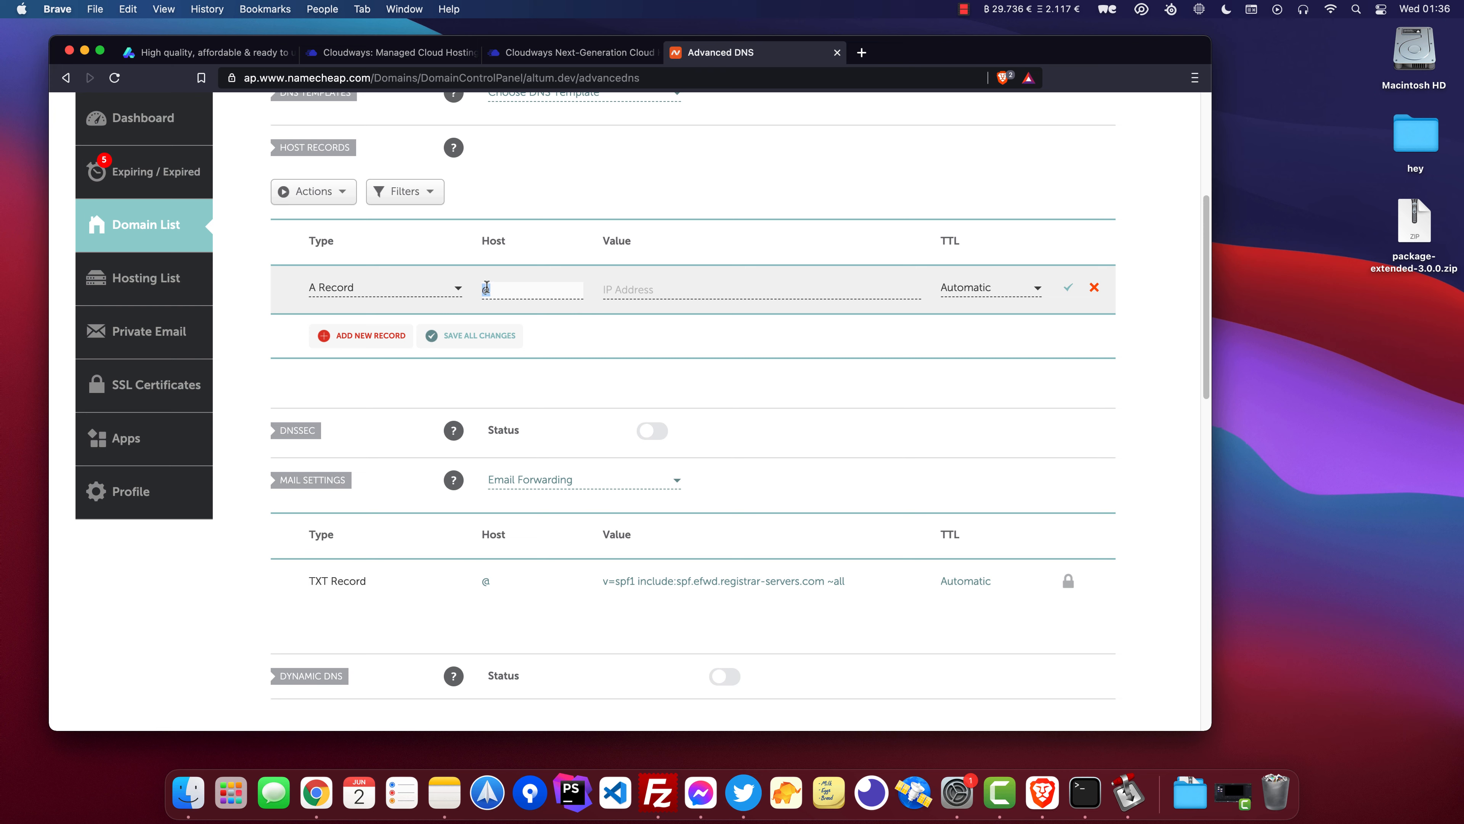
pyautogui.press('Tab')
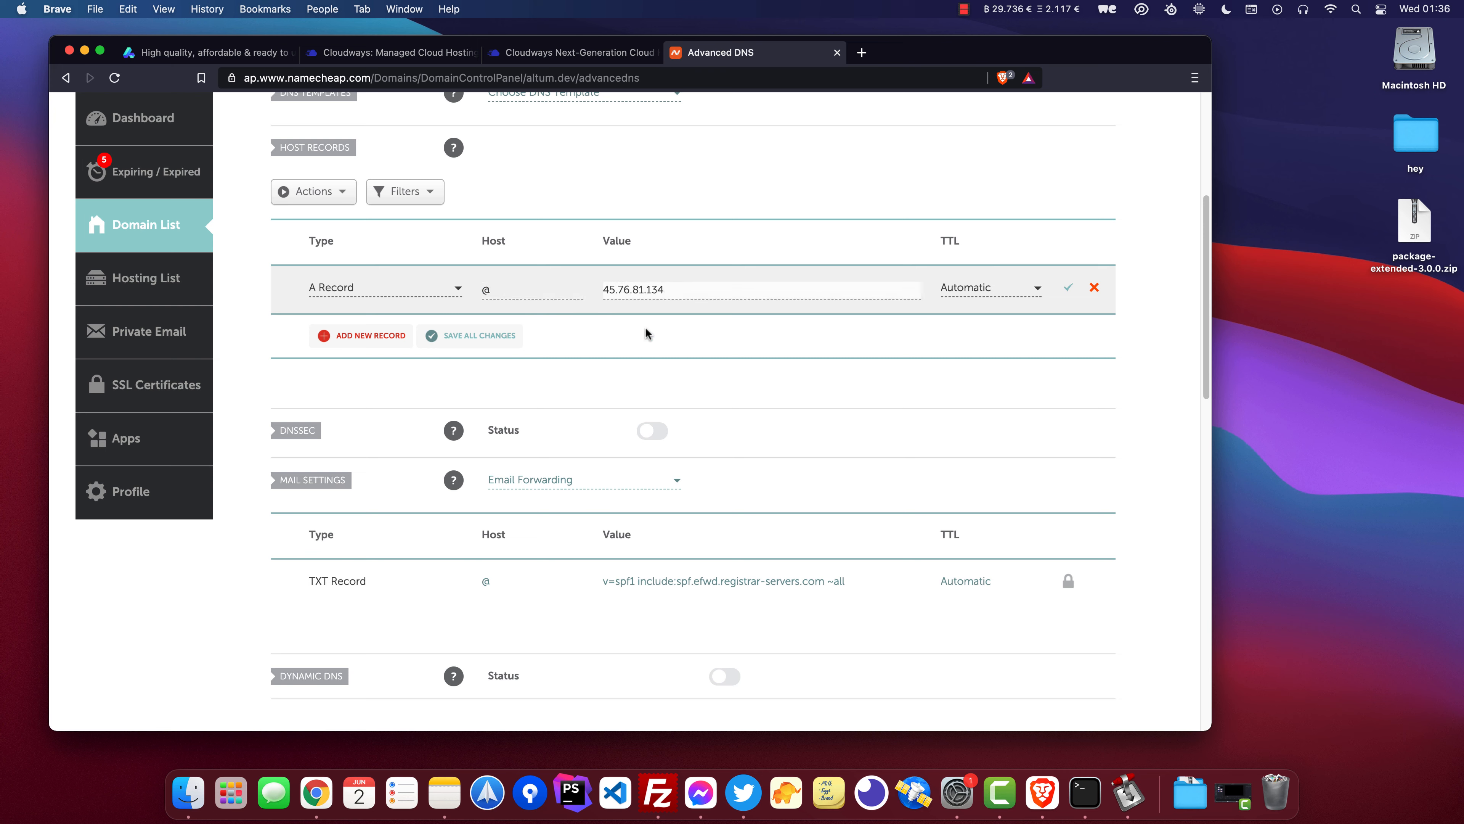
pyautogui.moveTo(663, 289); pyautogui.dragTo(564, 289)
pyautogui.click(689, 294)
pyautogui.click(1068, 288)
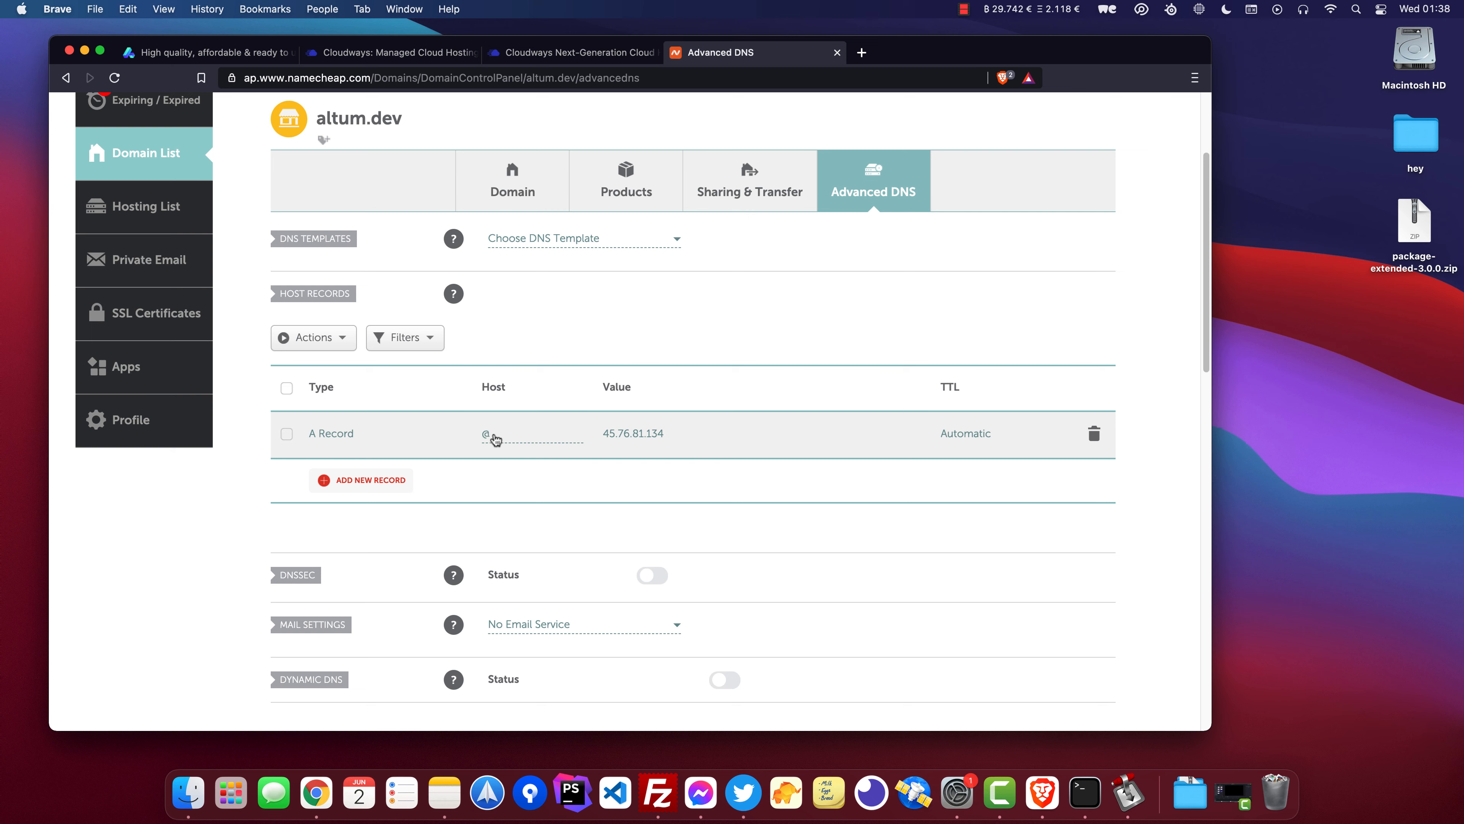
# Set altum.dev as the primary domain of the 11Uptime application on Cloudways and save the change.
pyautogui.scroll(1, 496, 386)
pyautogui.moveTo(407, 123); pyautogui.dragTo(316, 127)
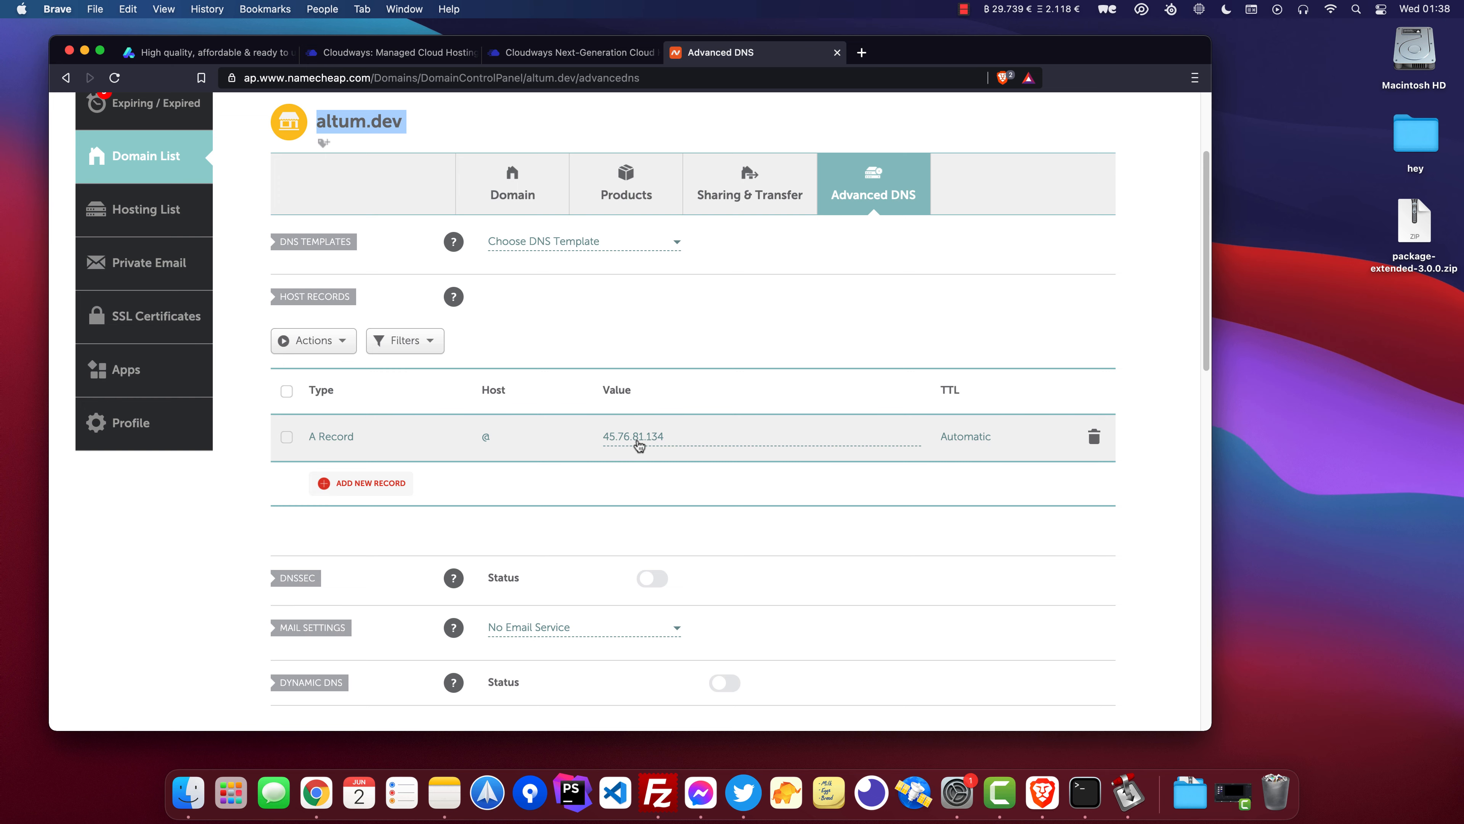
pyautogui.click(550, 58)
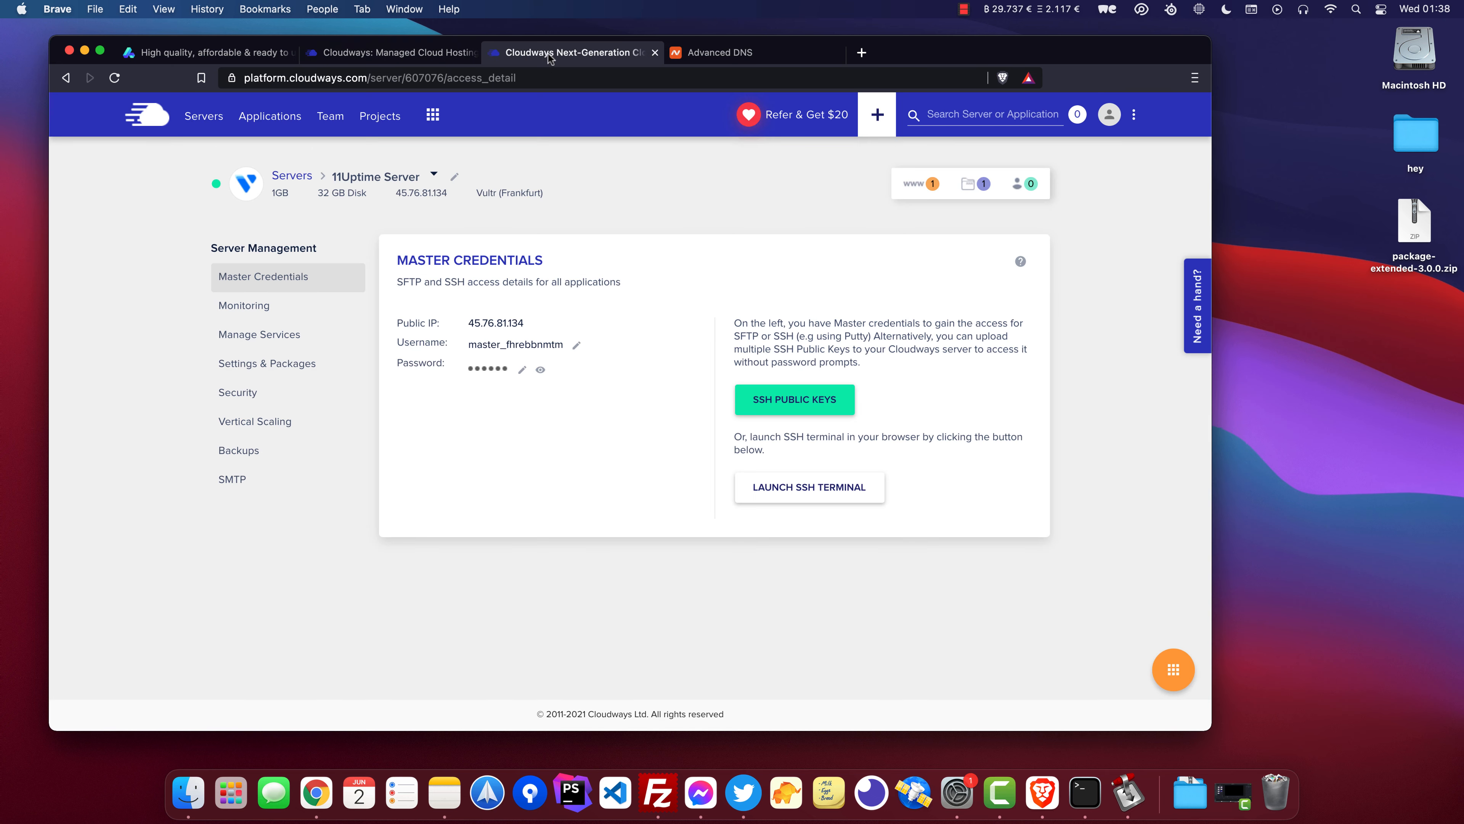
pyautogui.click(921, 185)
pyautogui.click(753, 272)
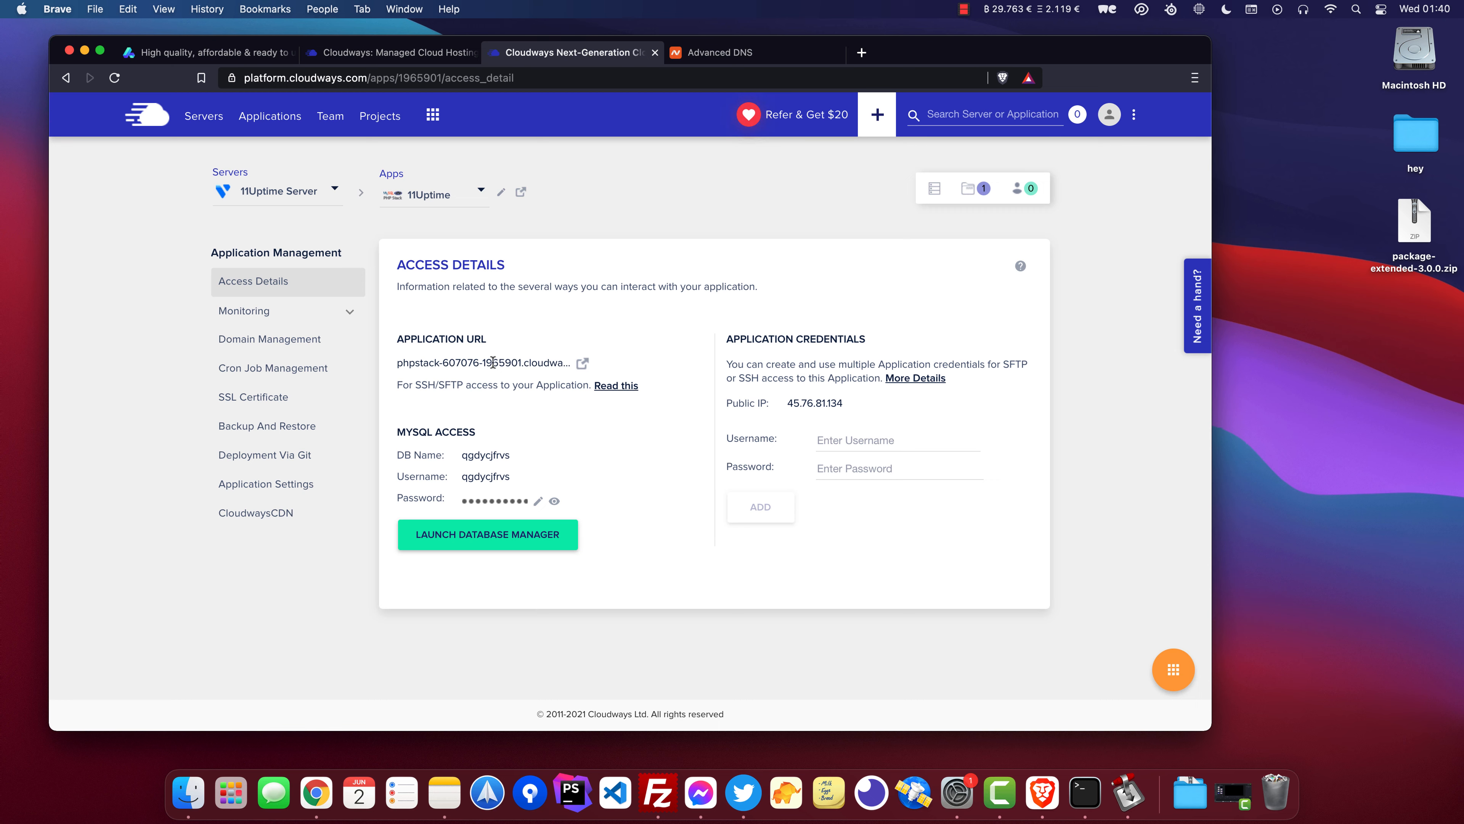
pyautogui.click(265, 342)
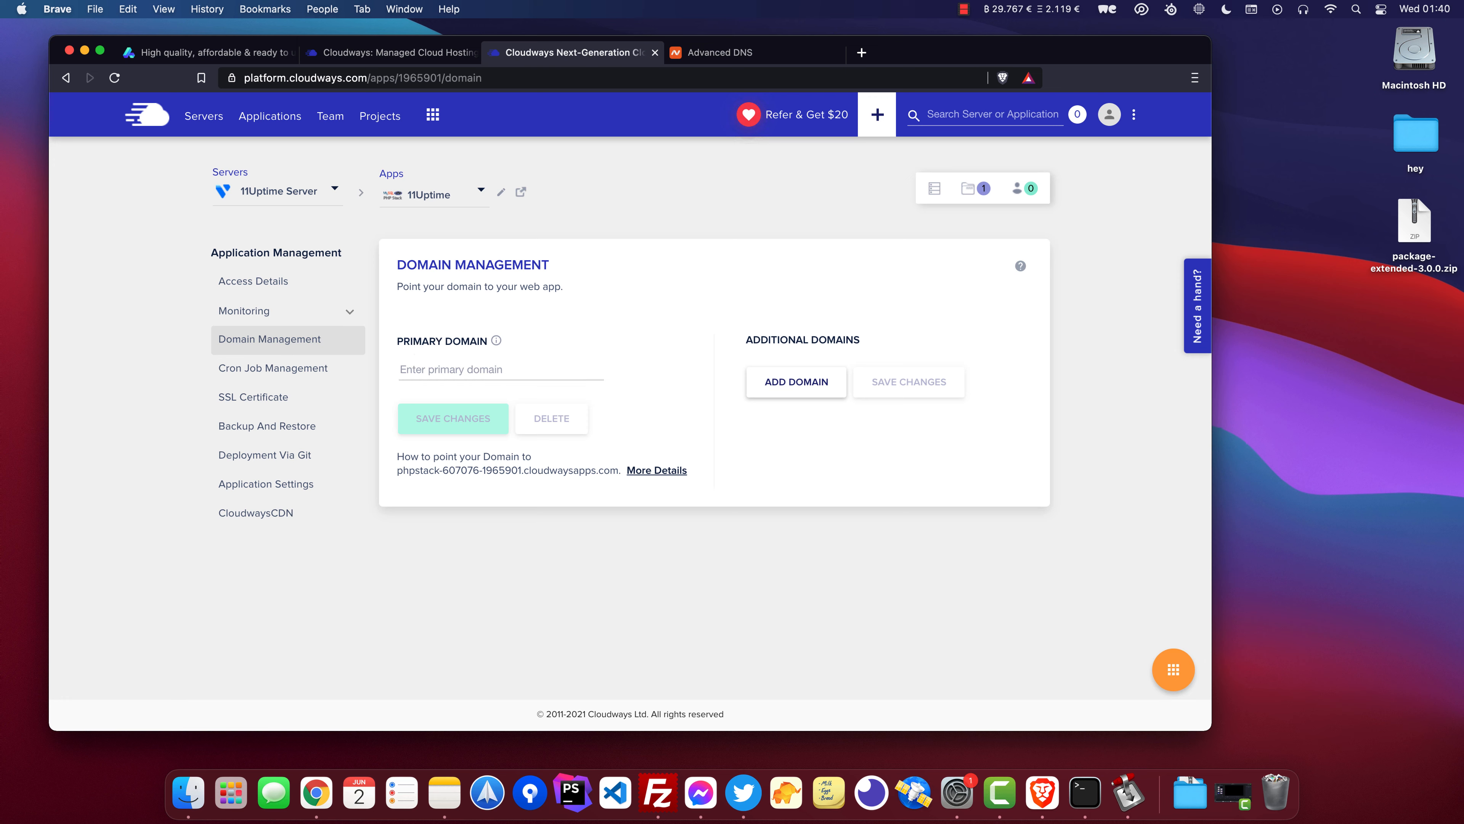
pyautogui.write('altum.dev')
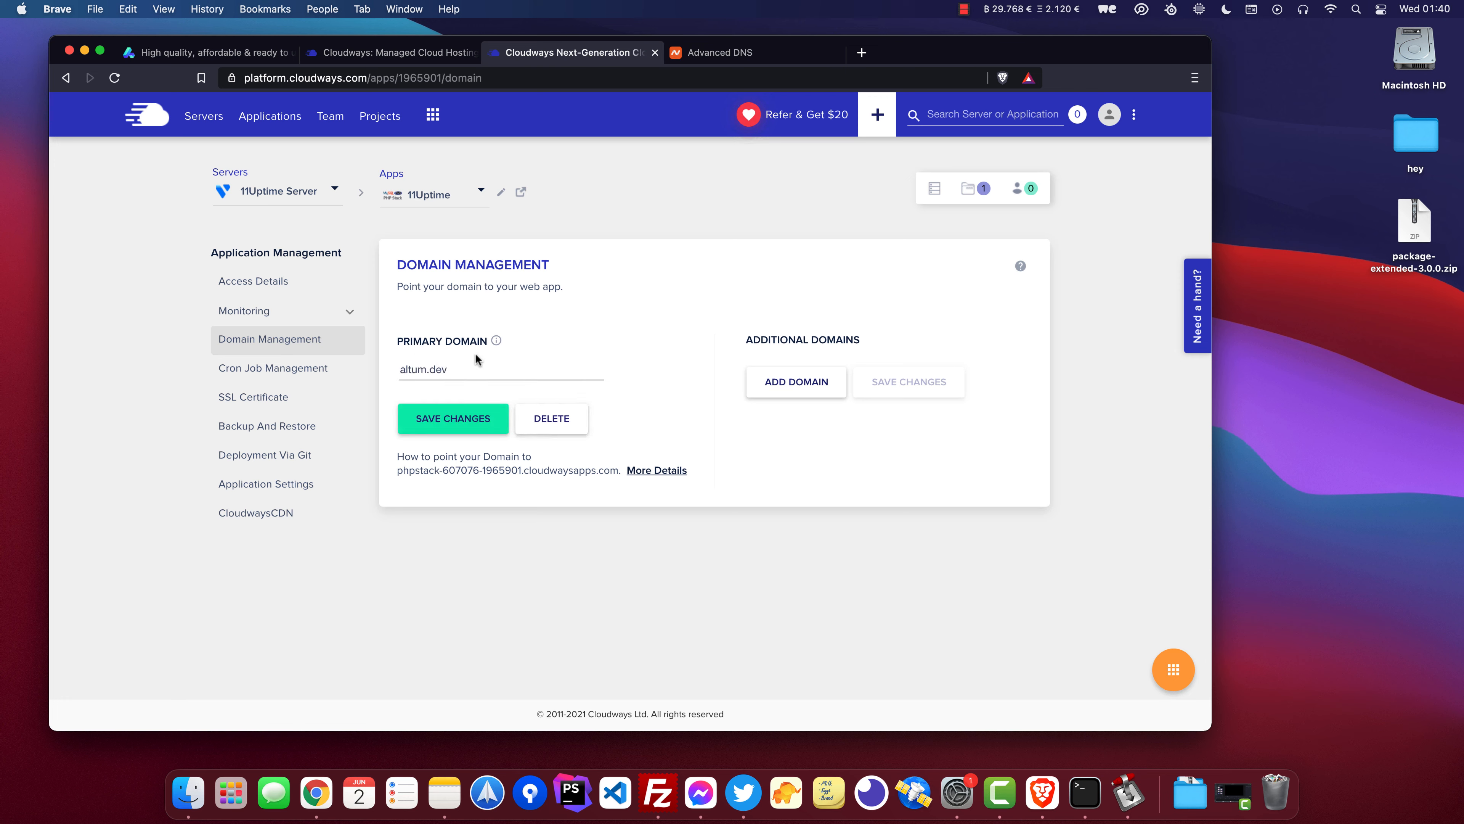
pyautogui.click(448, 425)
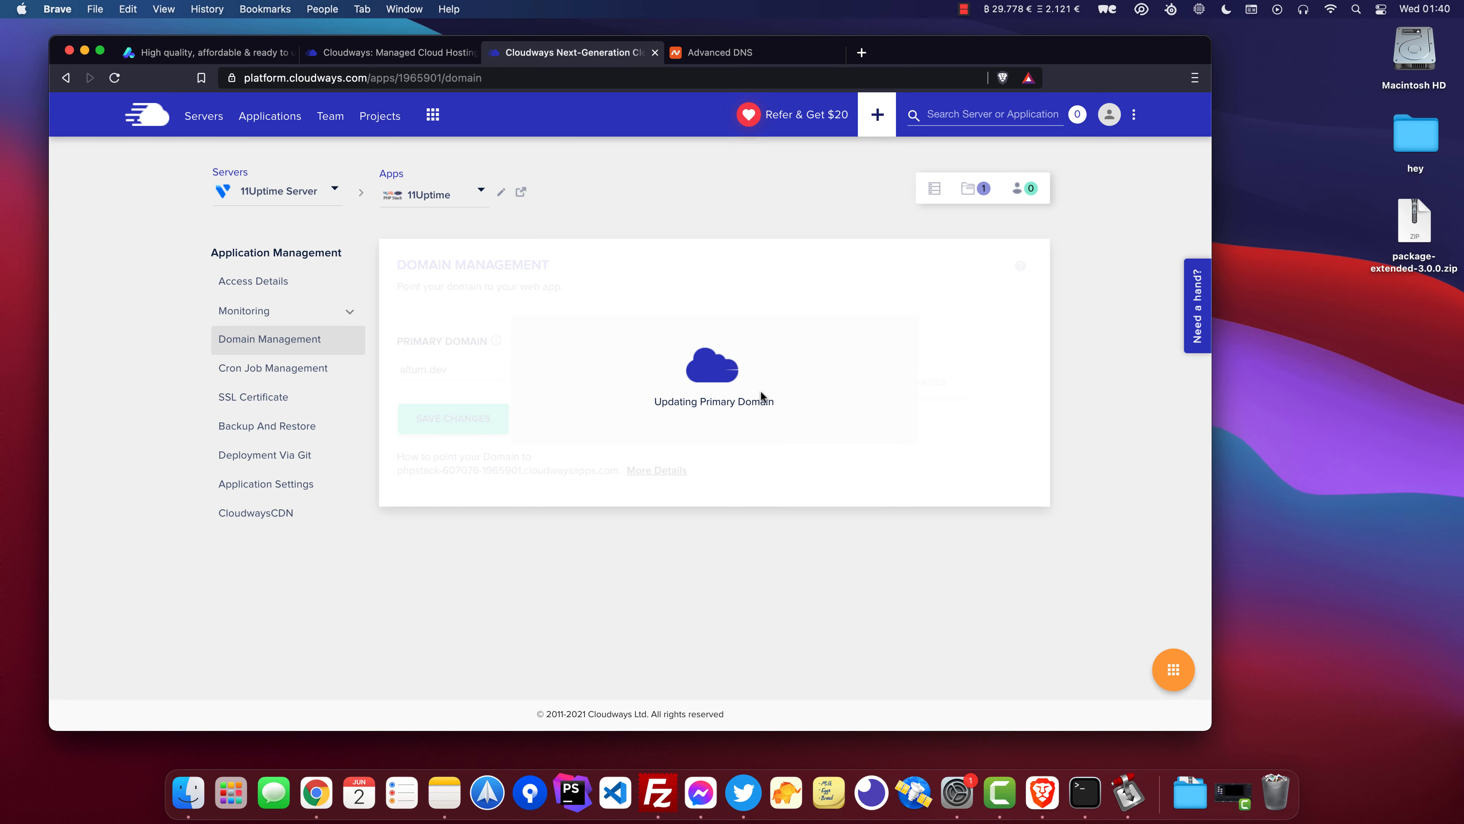
# Open dnschecker.org in a new tab and check A record propagation for altum.dev.
pyautogui.click(862, 53)
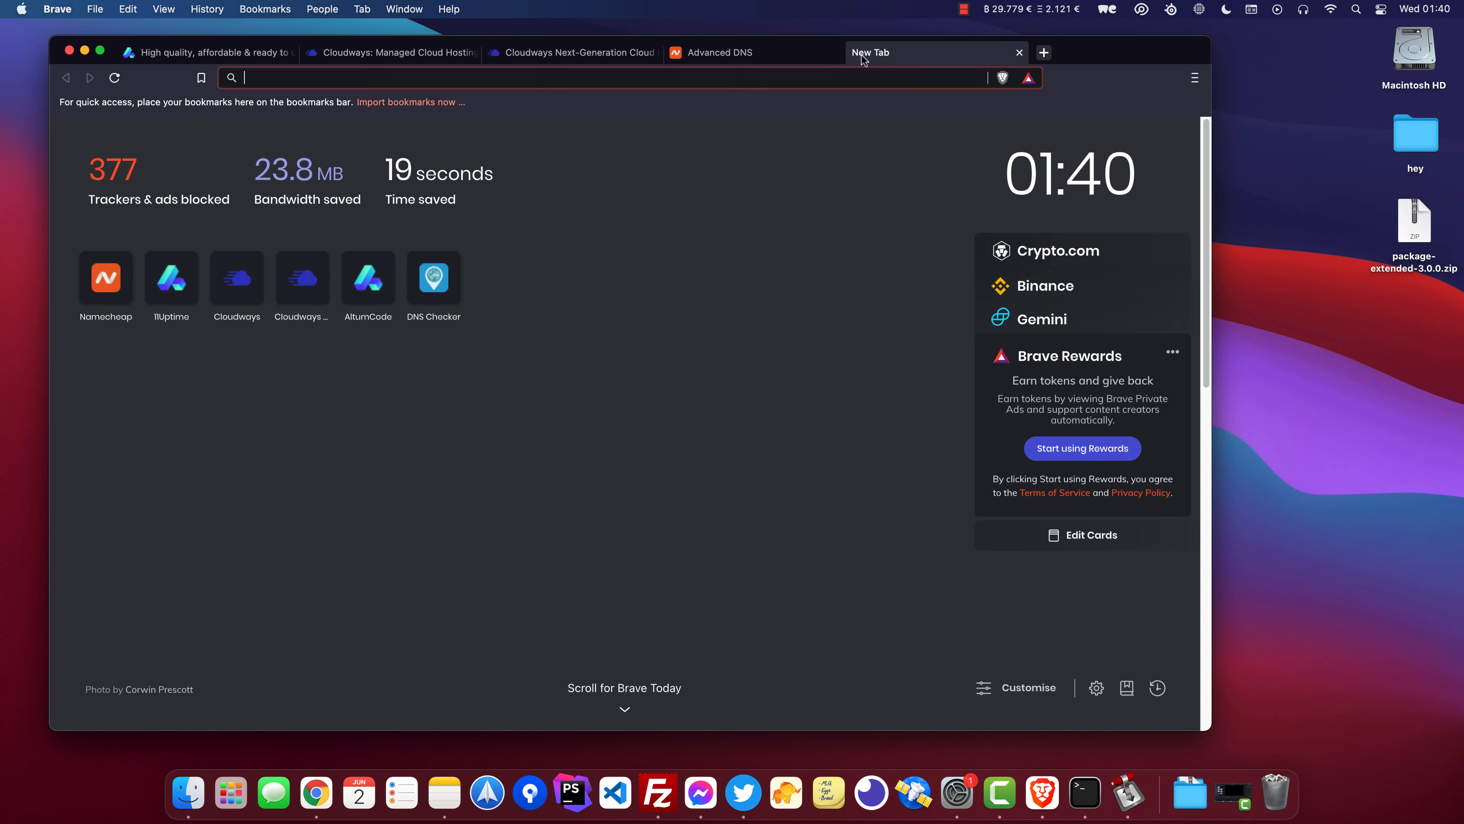
pyautogui.write('checkdns')
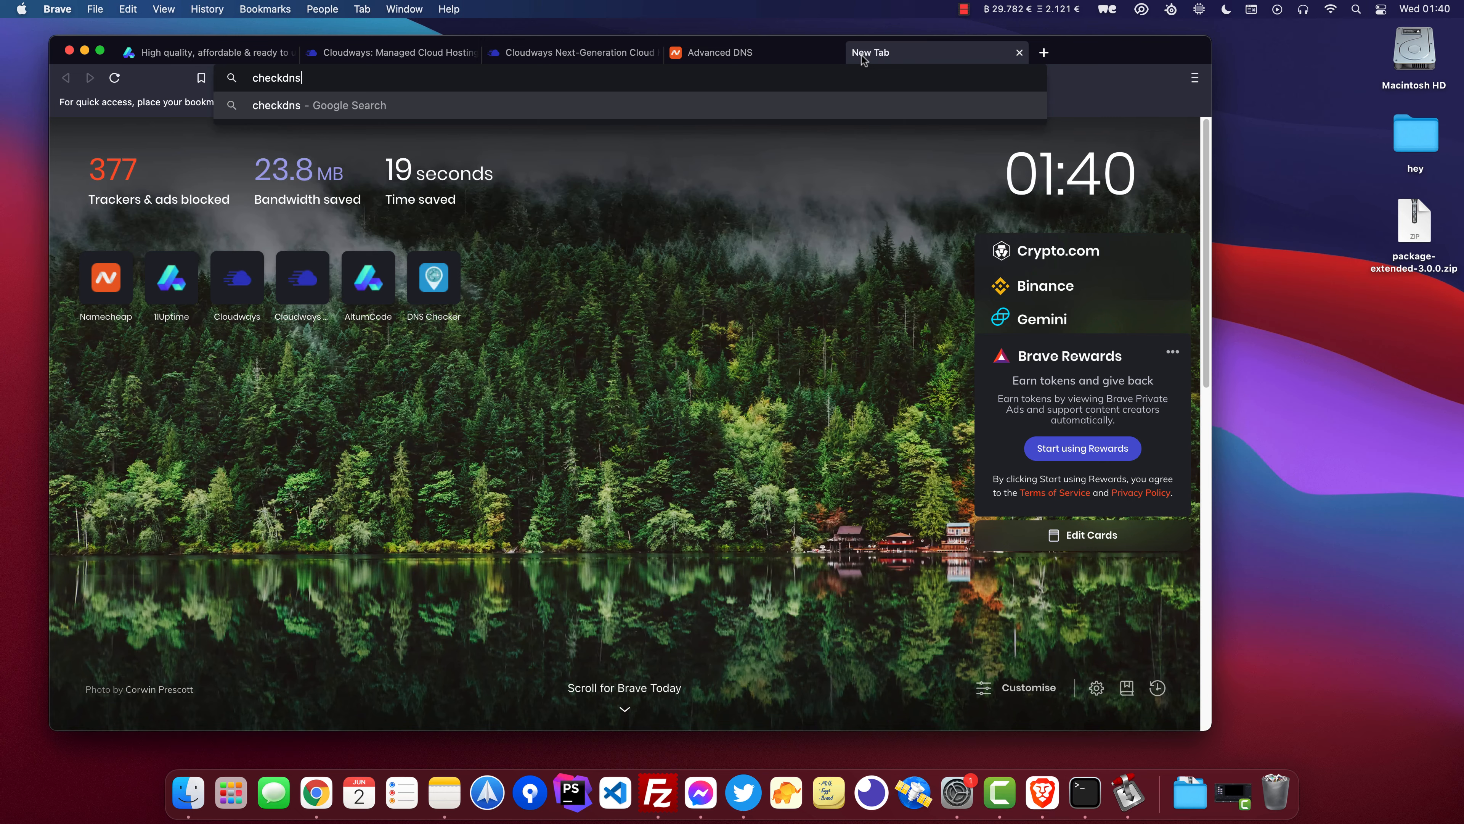
pyautogui.press('super+a')
pyautogui.write('dns')
pyautogui.press('Return')
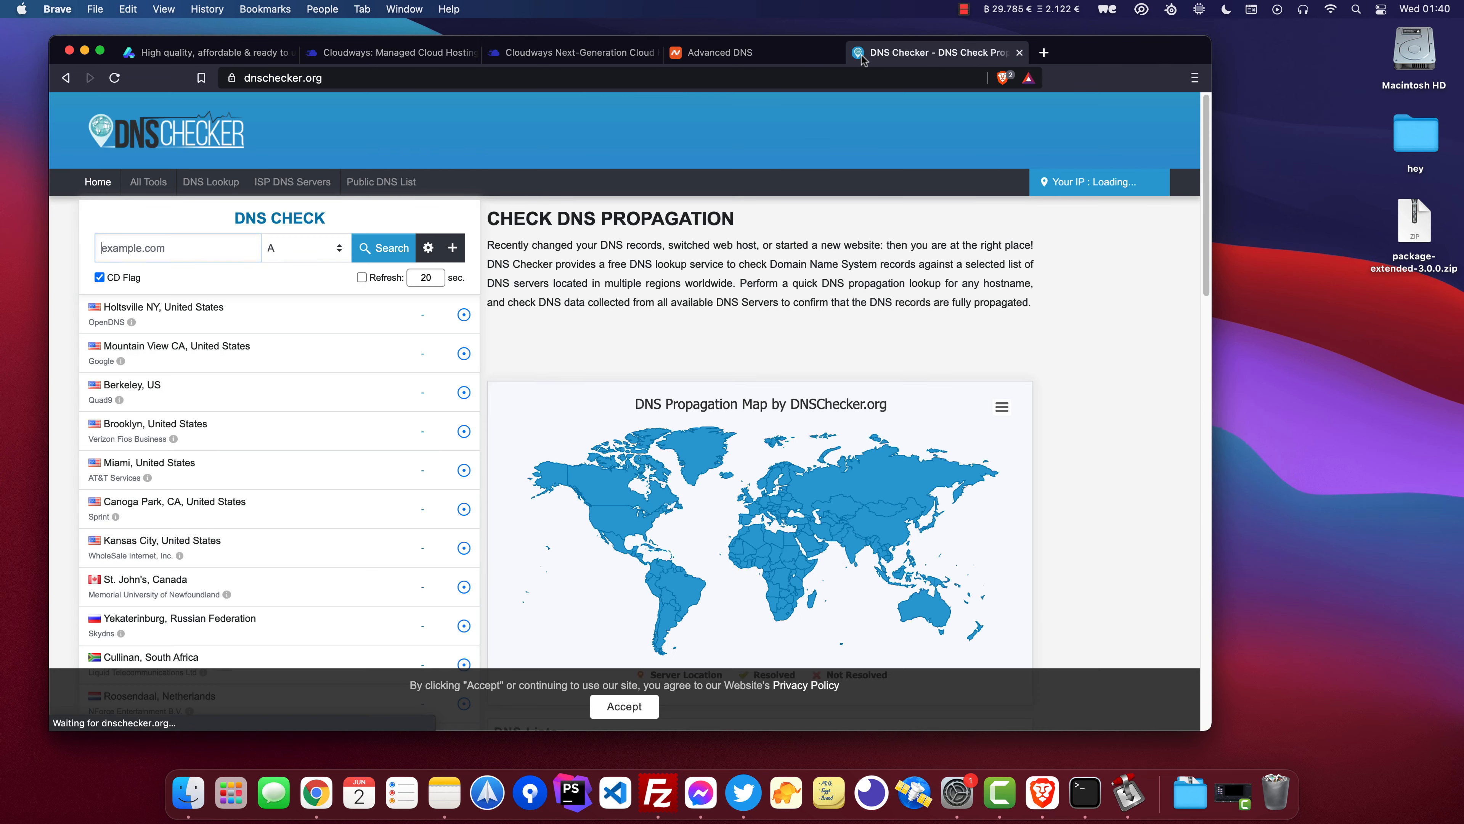
pyautogui.click(189, 236)
pyautogui.write('altum.dev')
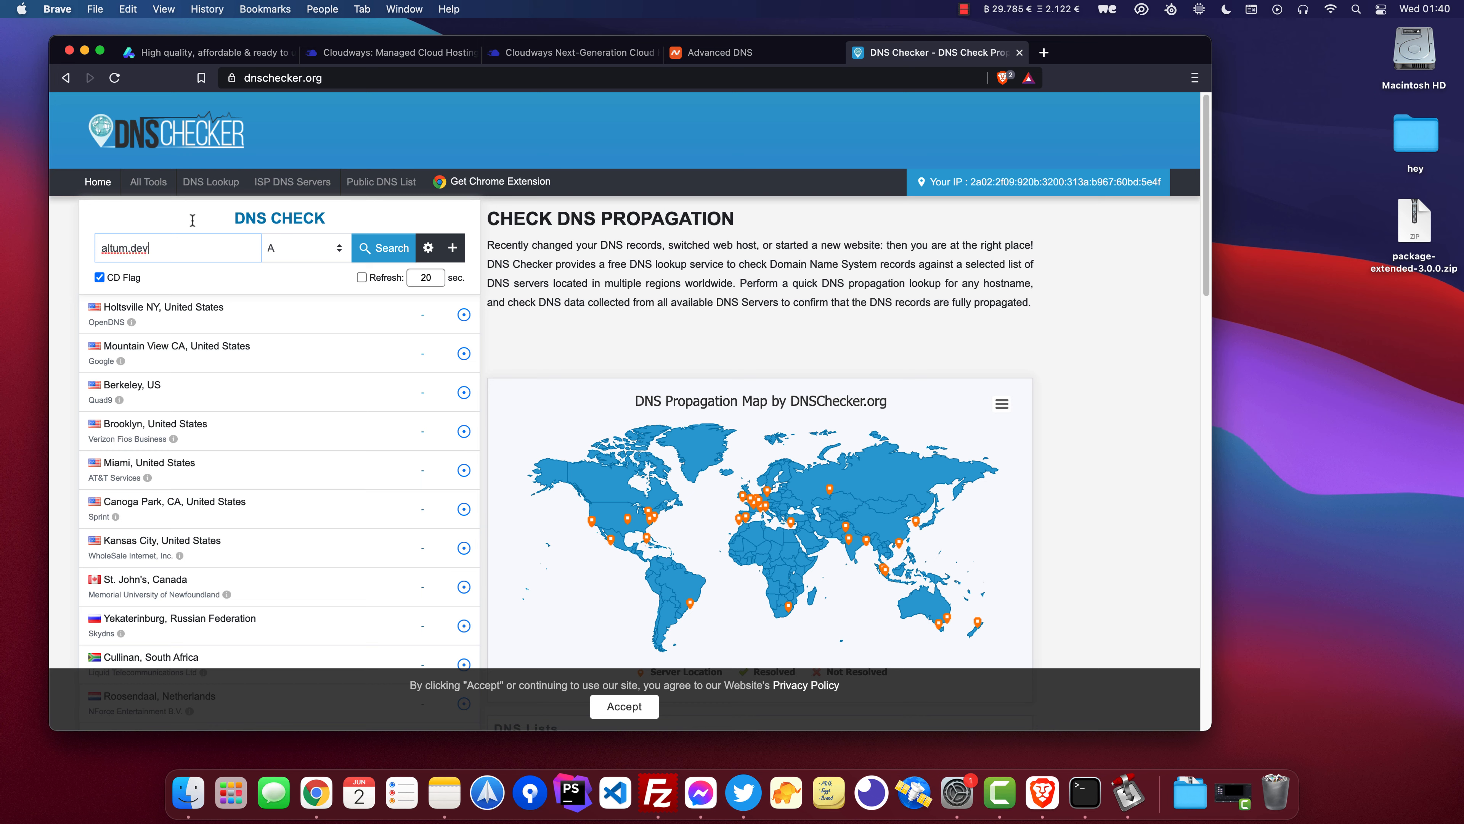
pyautogui.click(384, 254)
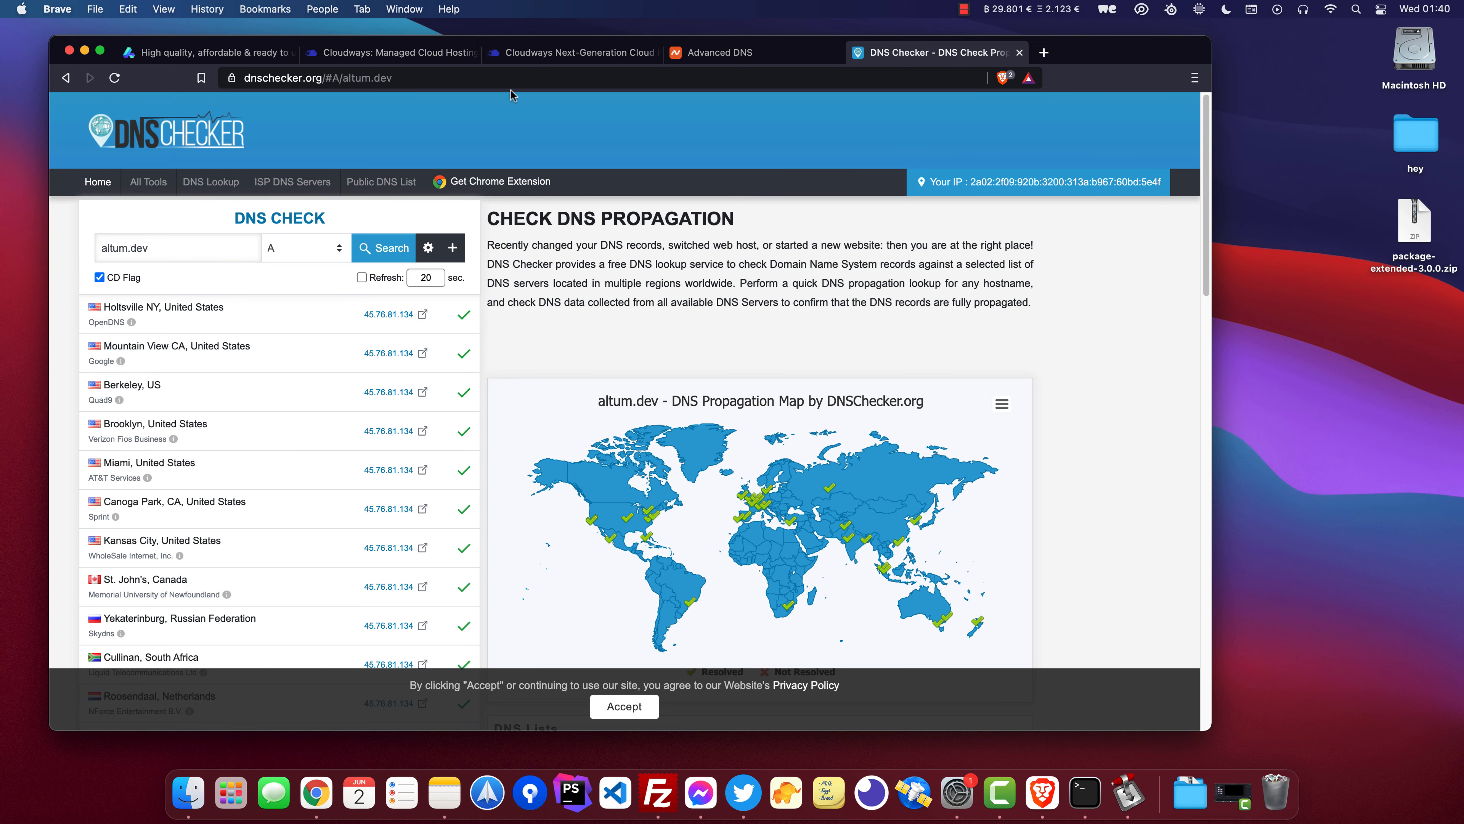
pyautogui.click(523, 53)
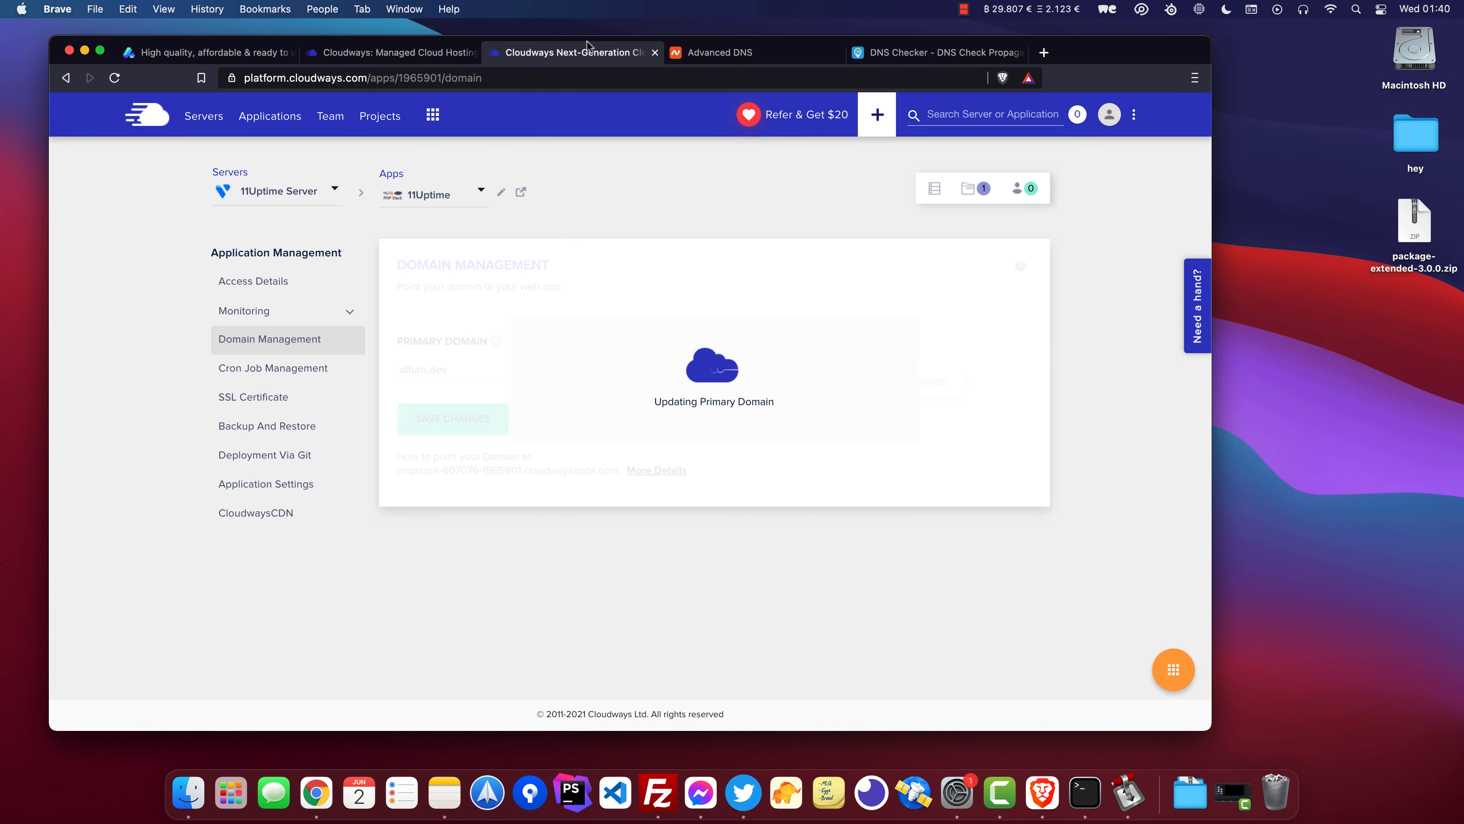
pyautogui.click(324, 201)
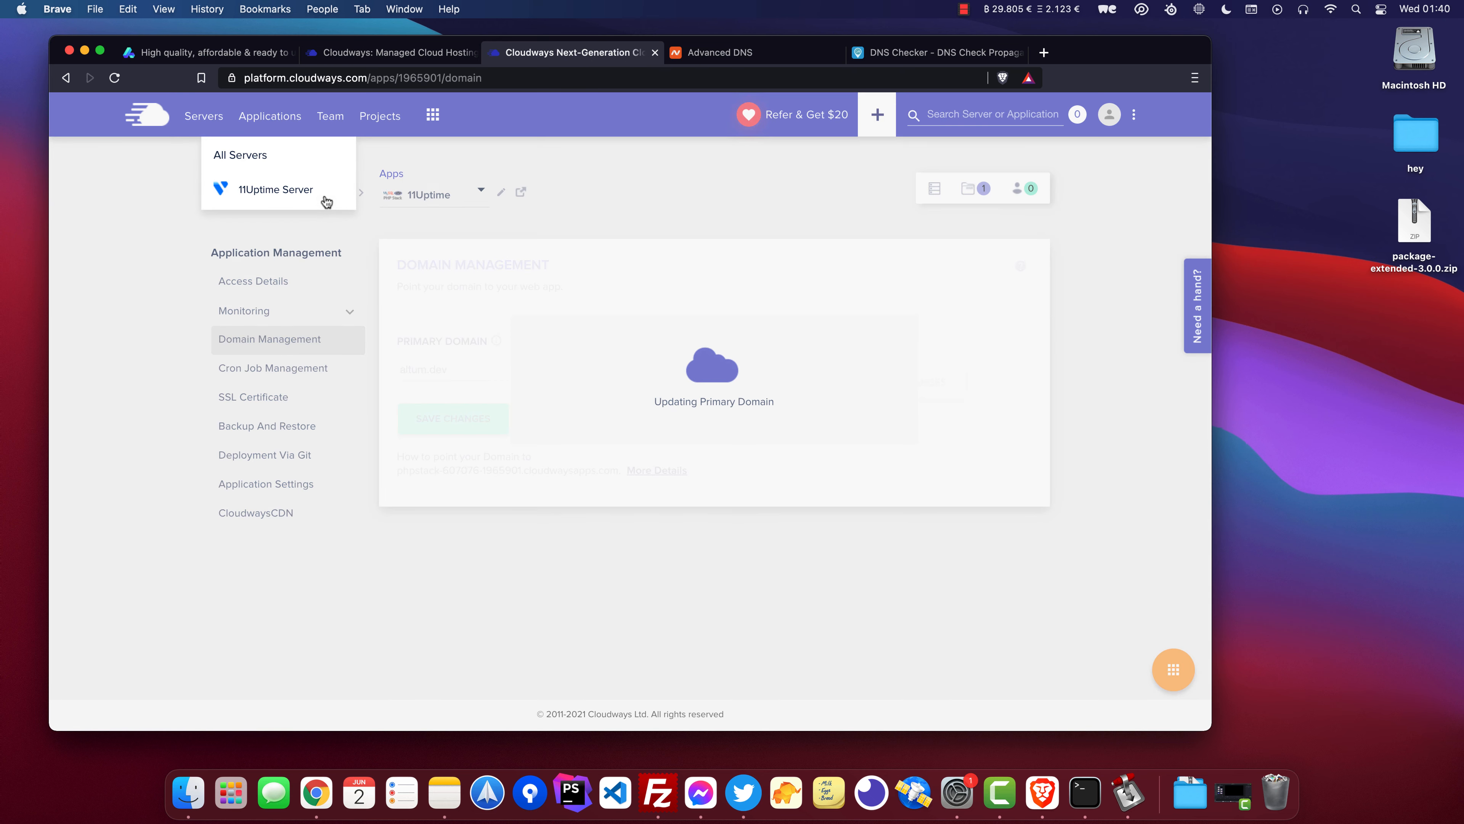
pyautogui.click(599, 180)
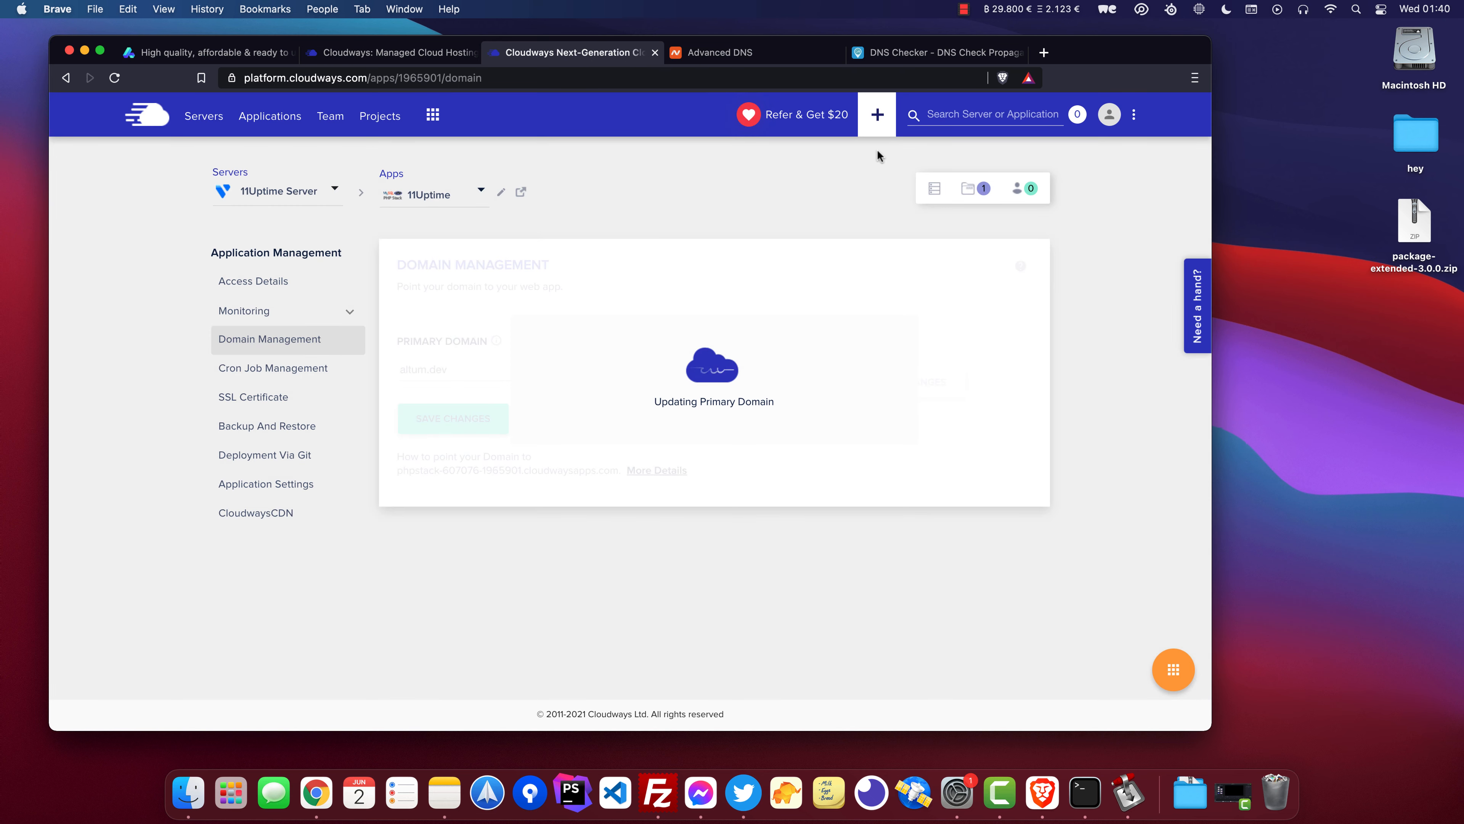
pyautogui.click(208, 120)
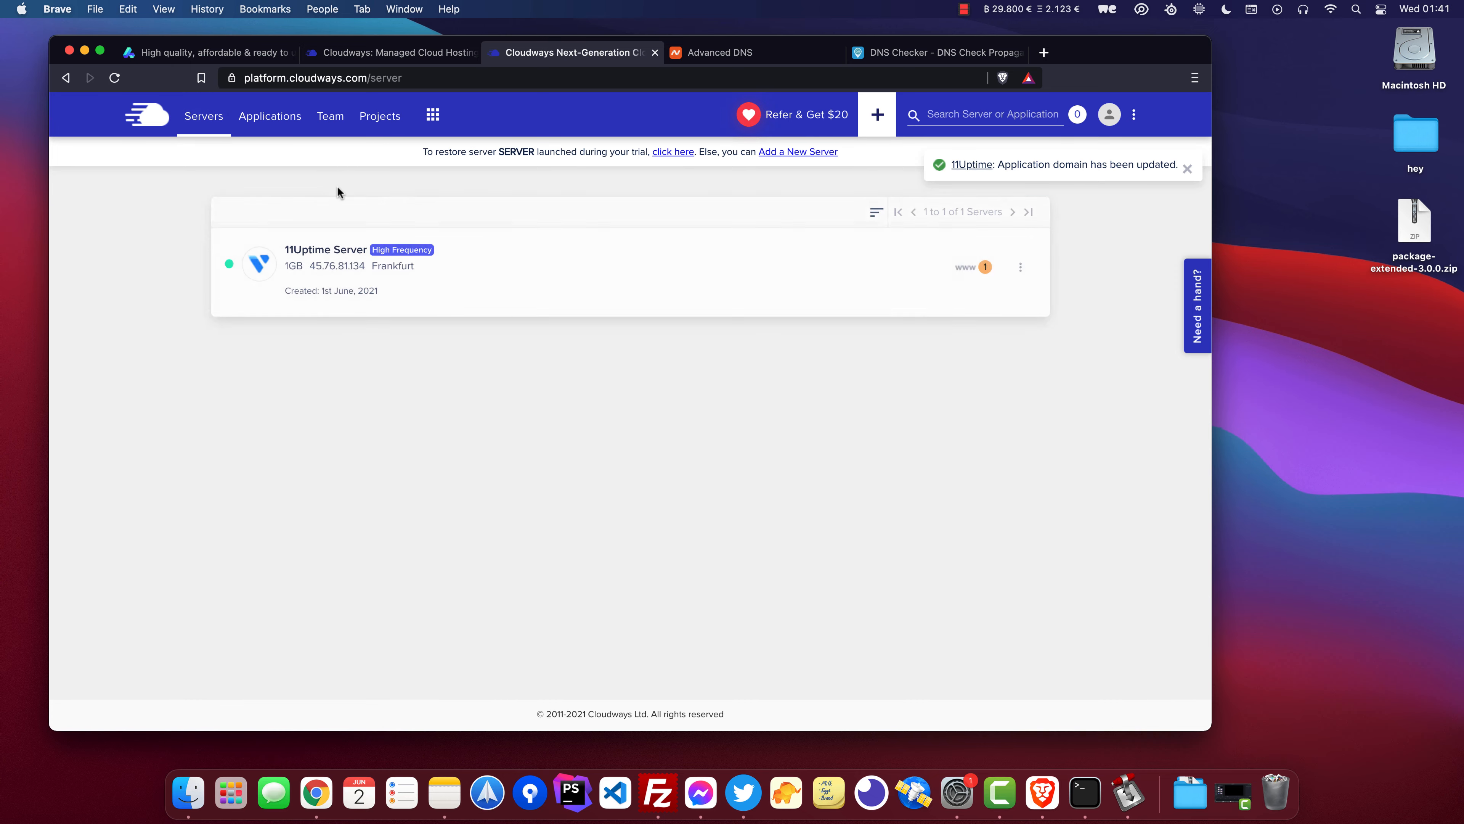
# Review the DNS propagation results for altum.dev across the listed DNS servers.
pyautogui.press('super+9')
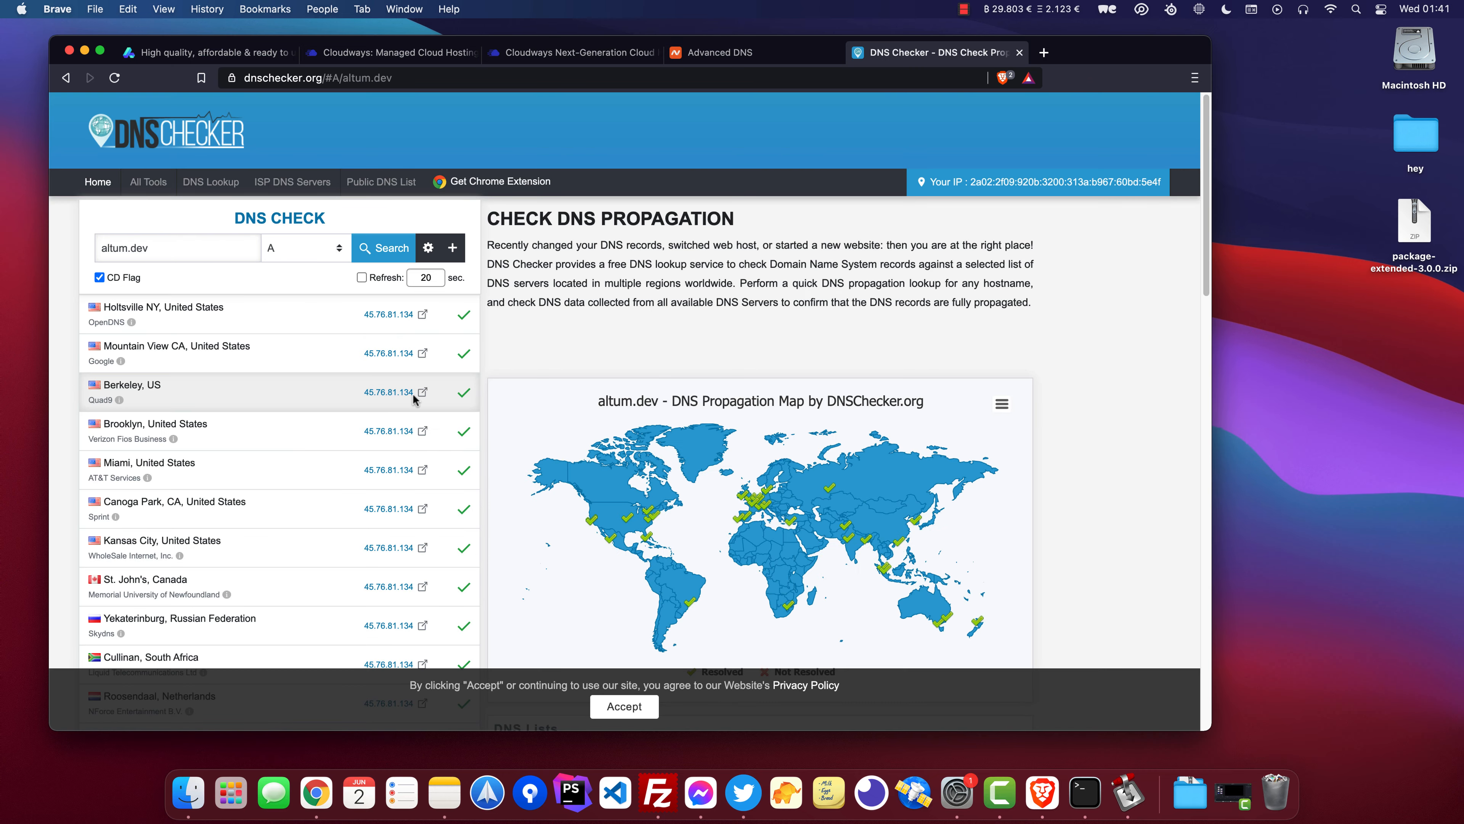
pyautogui.scroll(-5, 400, 381)
pyautogui.scroll(-10, 399, 382)
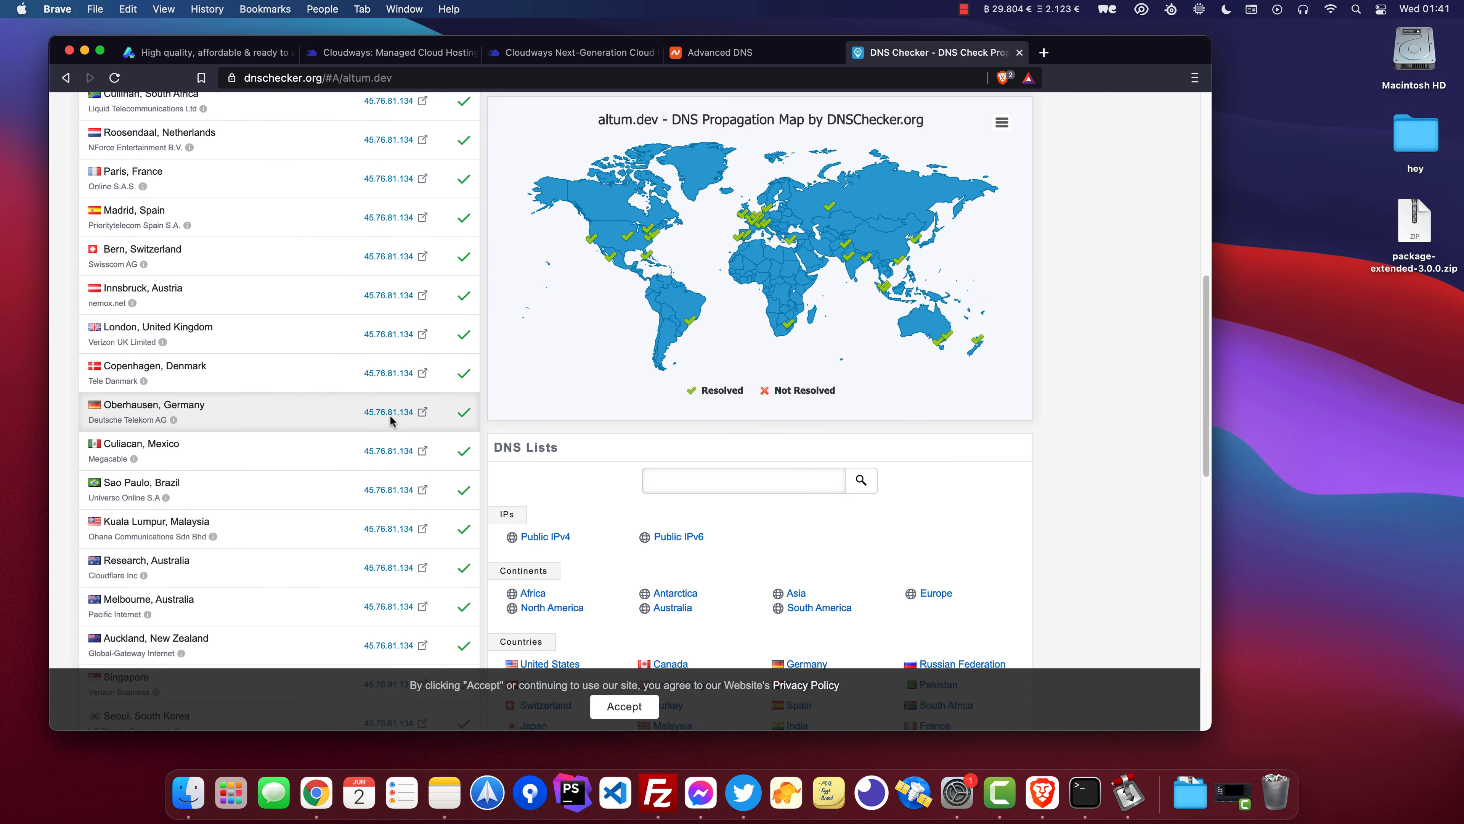
pyautogui.scroll(8, 381, 407)
pyautogui.scroll(15, 393, 297)
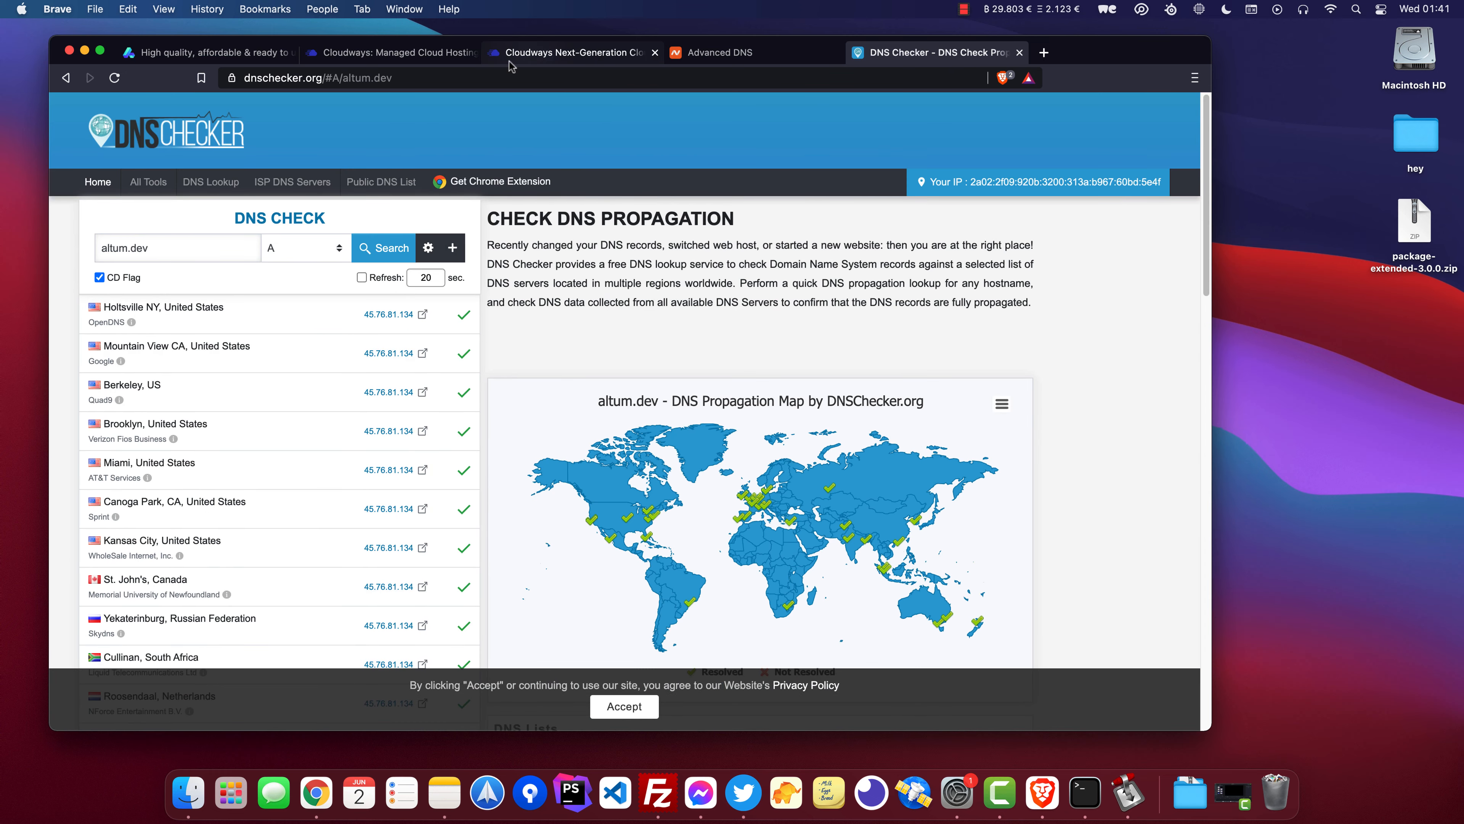
# Install a Let's Encrypt SSL certificate for altum.dev on the 11Uptime application, entering the contact e-mail address.
pyautogui.click(398, 53)
pyautogui.click(519, 53)
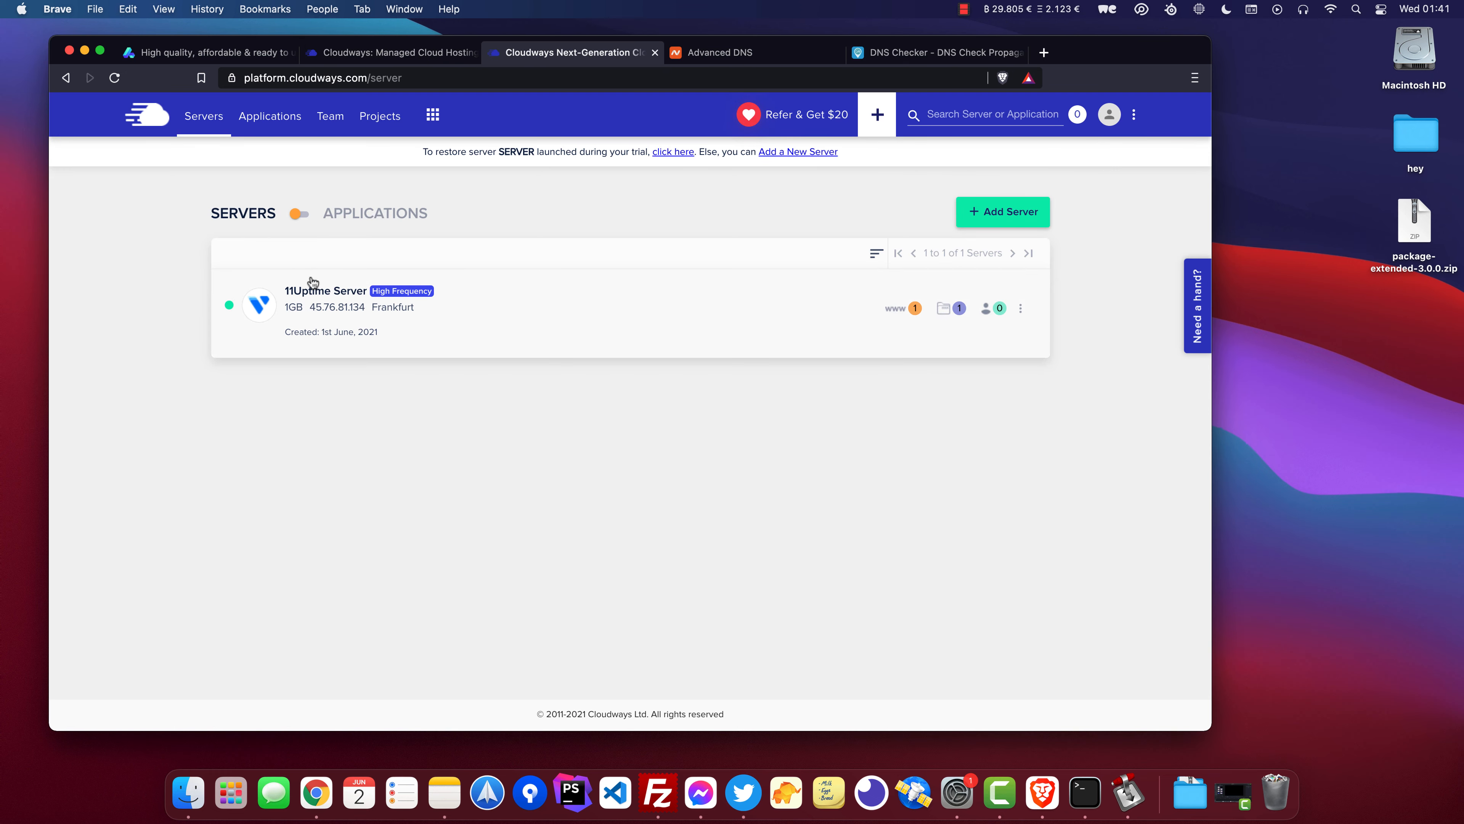
pyautogui.click(905, 312)
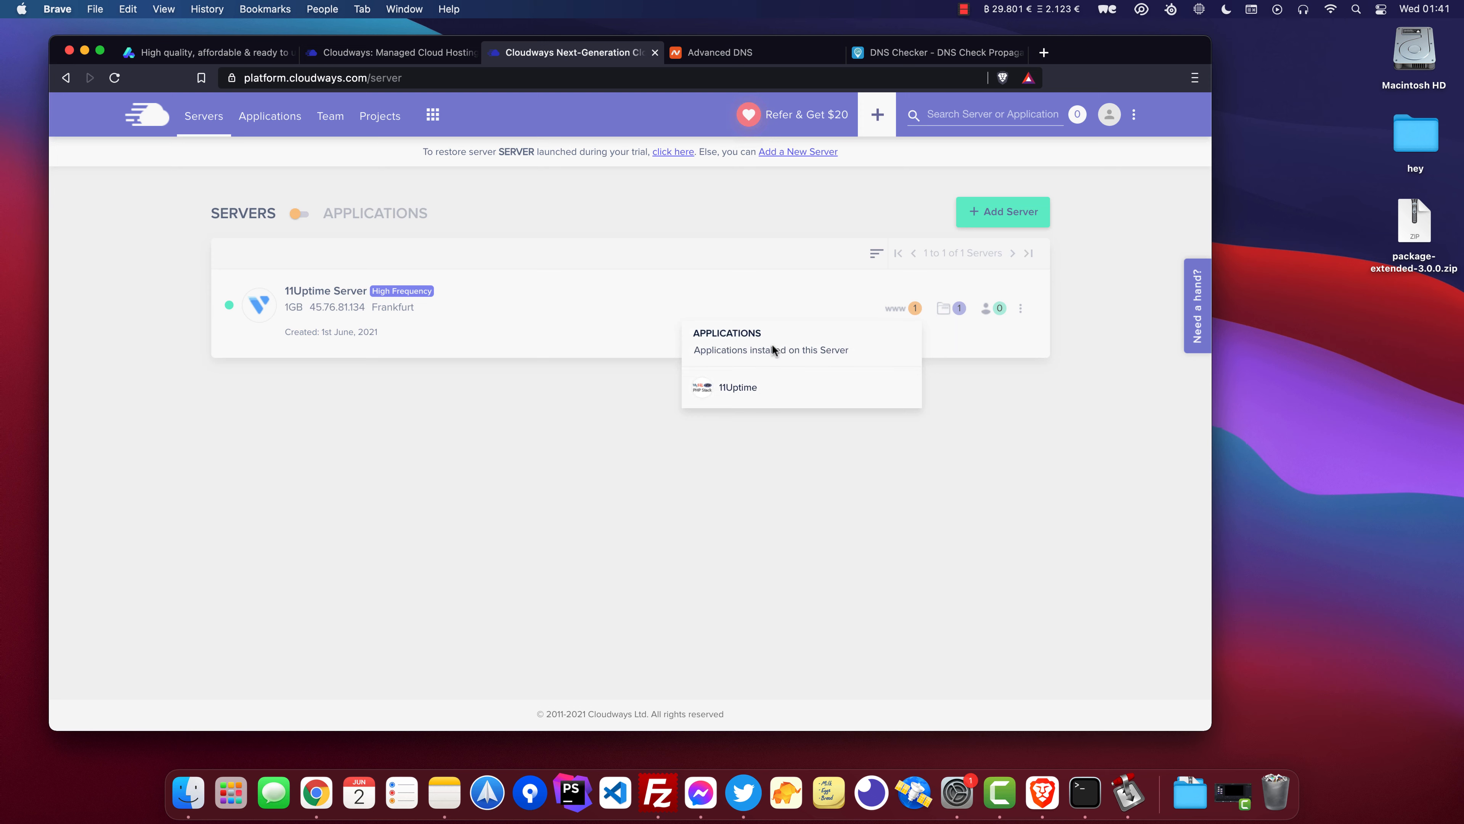
pyautogui.click(738, 387)
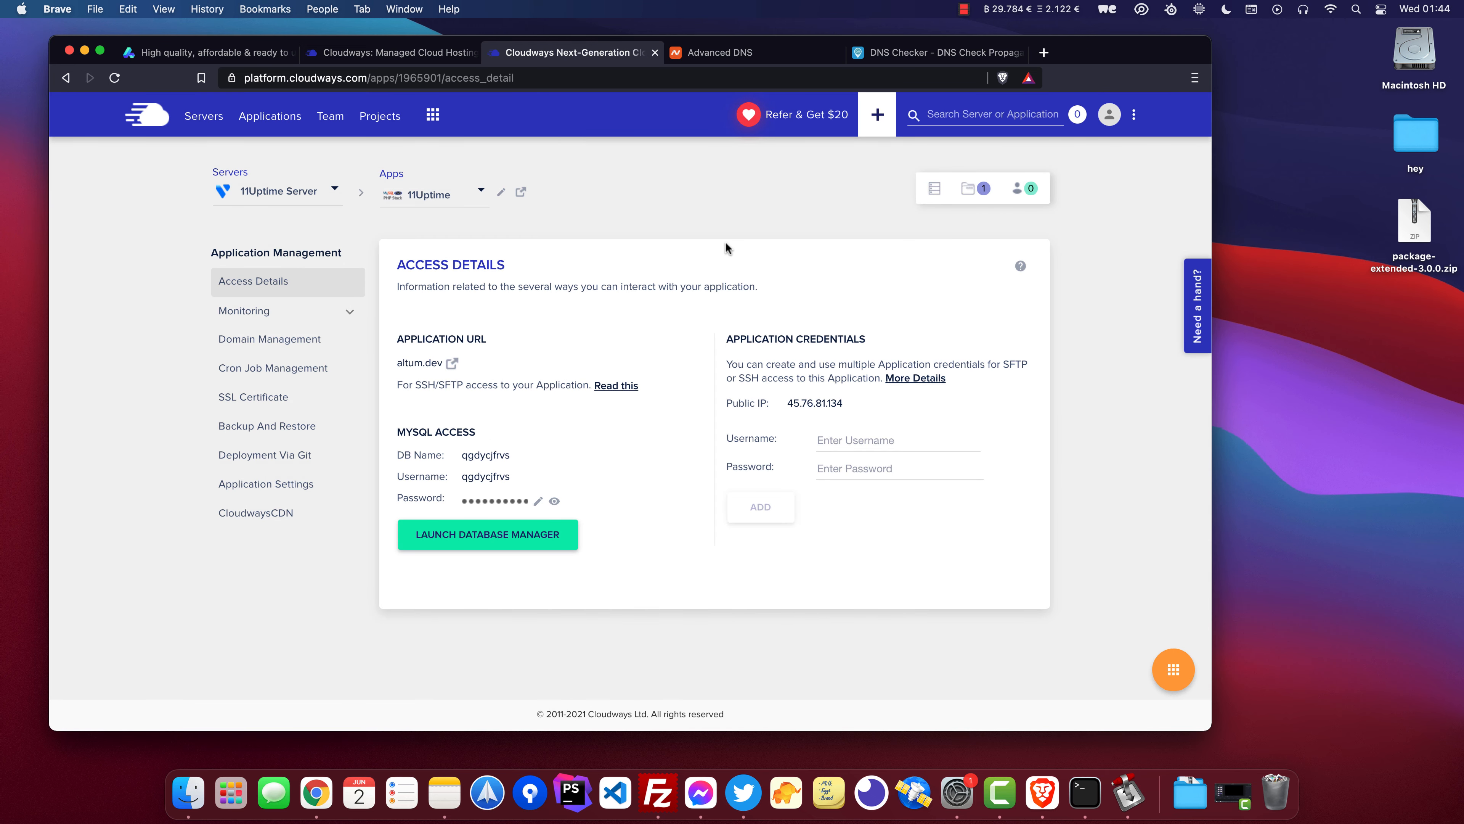
pyautogui.click(256, 397)
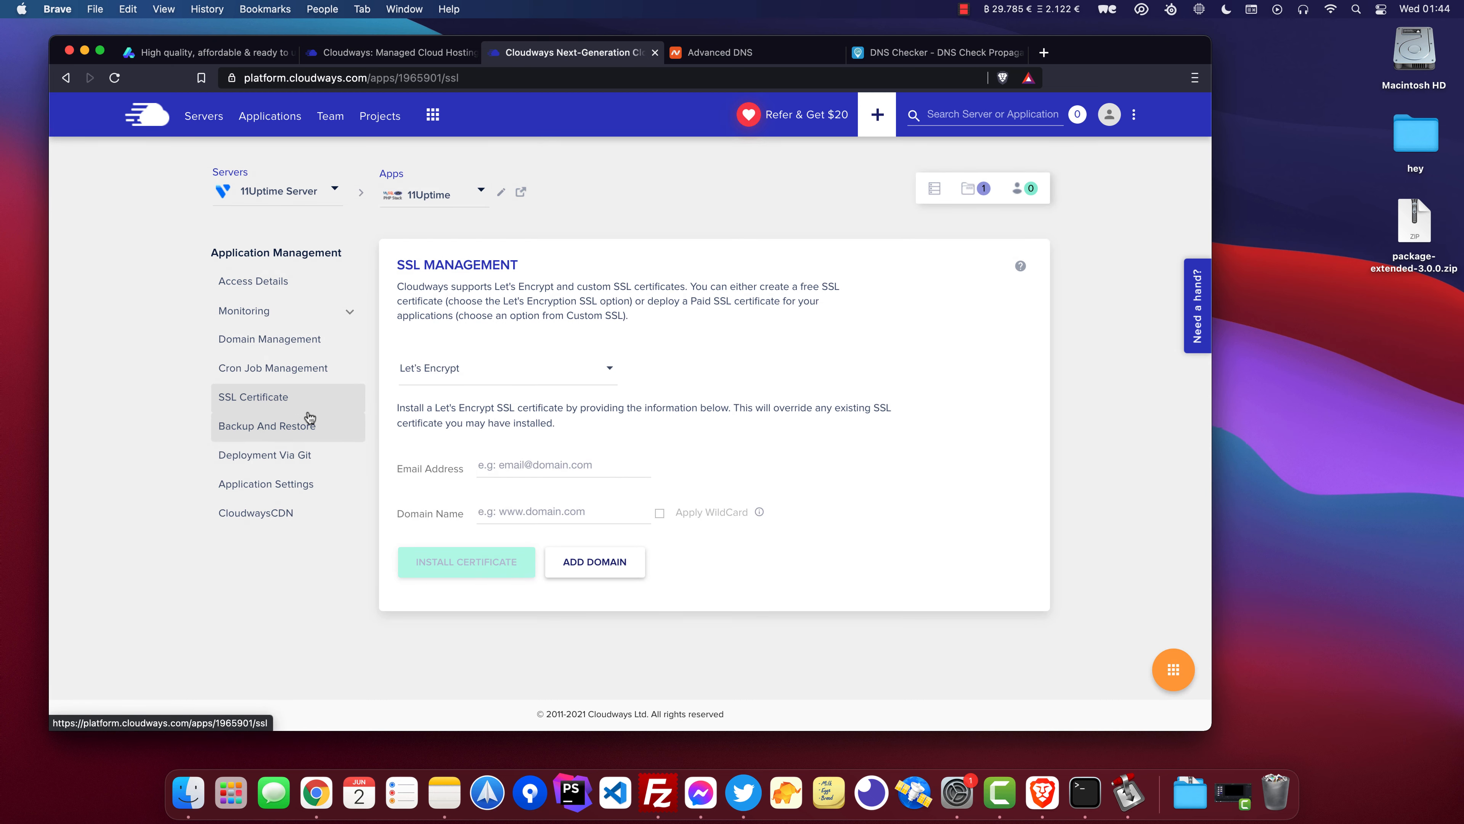
pyautogui.click(513, 465)
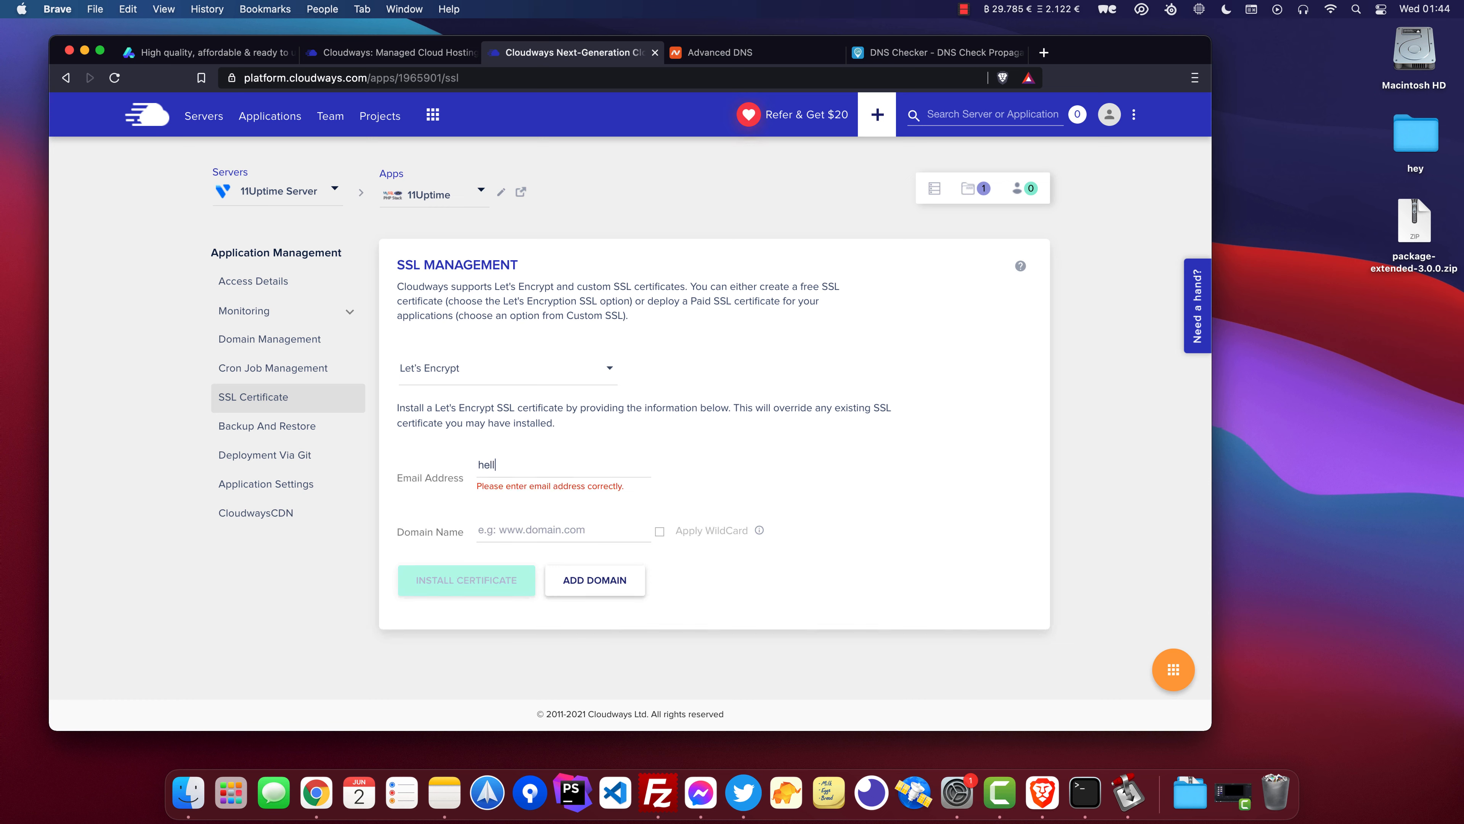
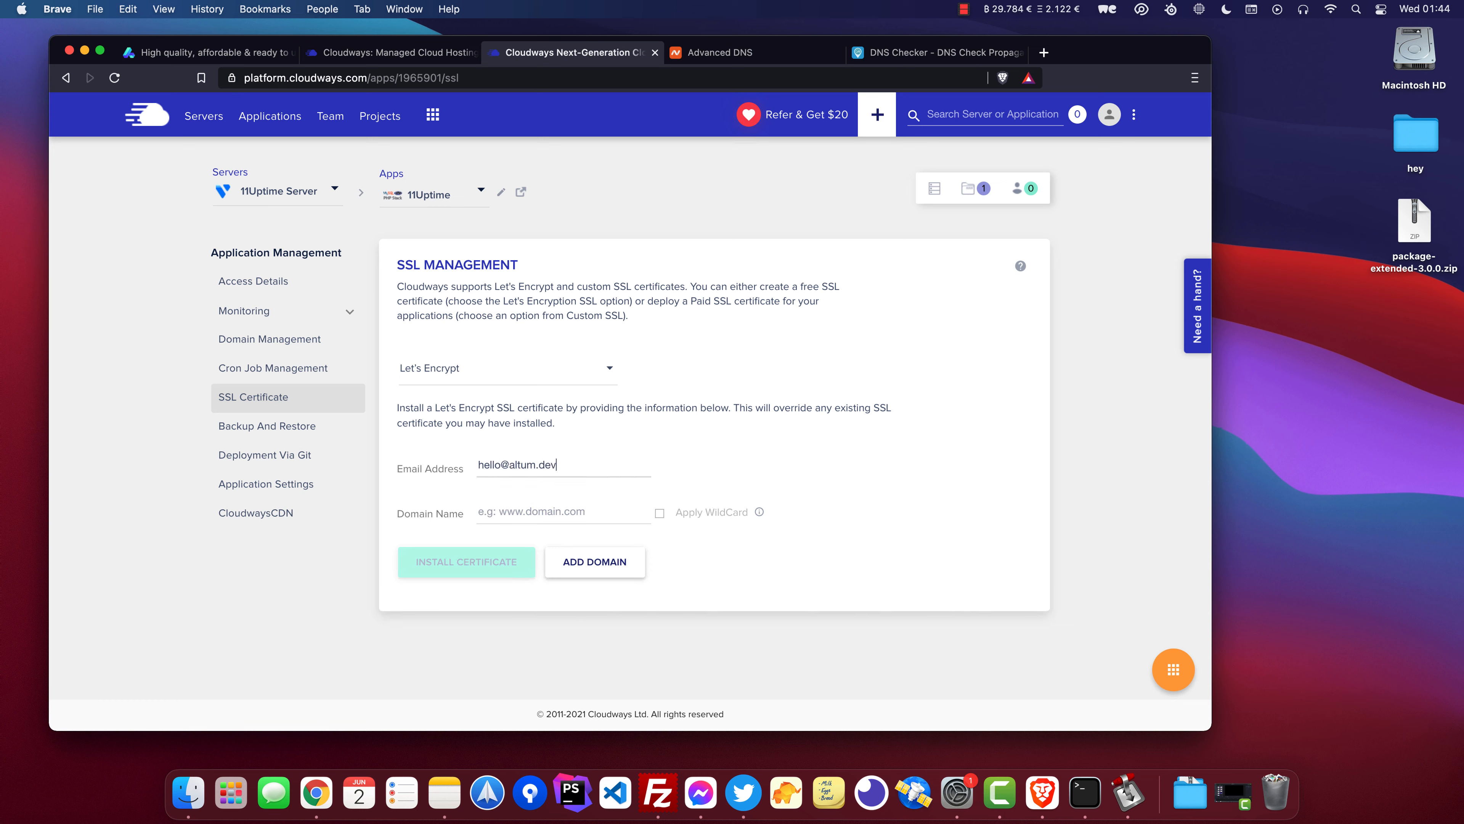
pyautogui.press('Tab')
pyautogui.write('altum.dev')
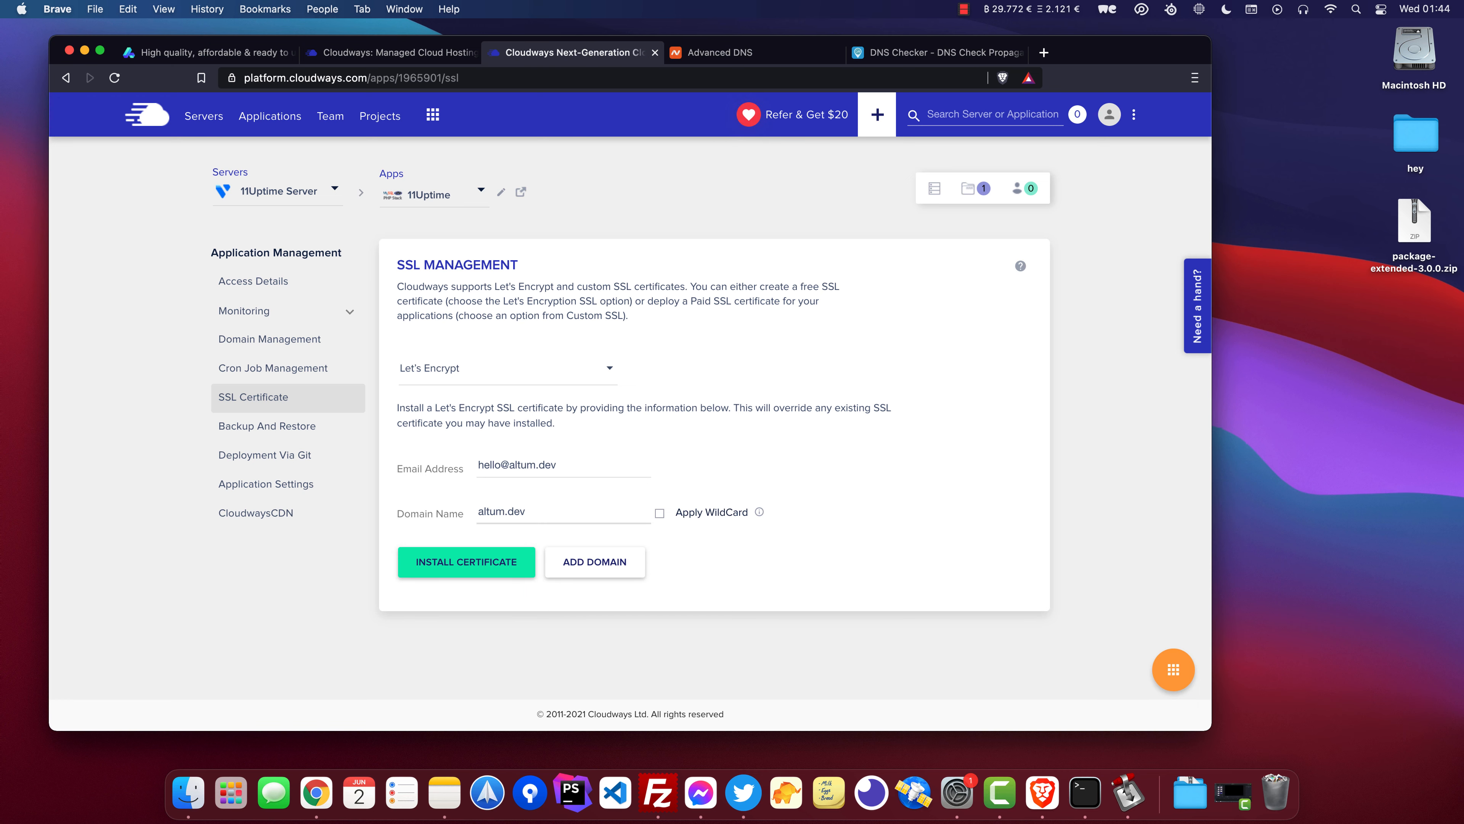
pyautogui.click(490, 562)
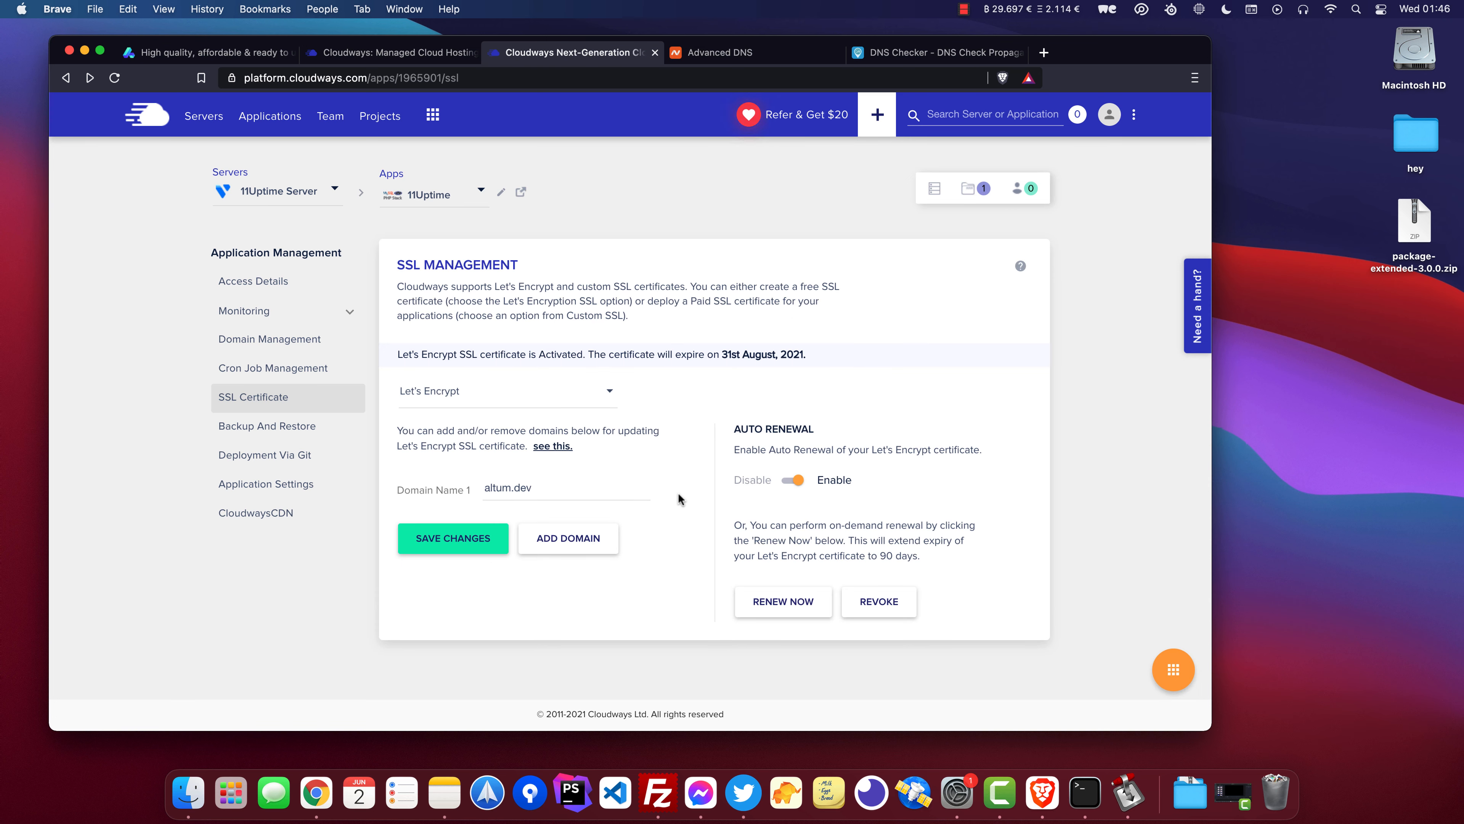
# Enable HTTPS Redirection in the 11Uptime application settings and confirm it.
pyautogui.moveTo(601, 486); pyautogui.dragTo(458, 480)
pyautogui.click(331, 495)
pyautogui.scroll(-3, 525, 445)
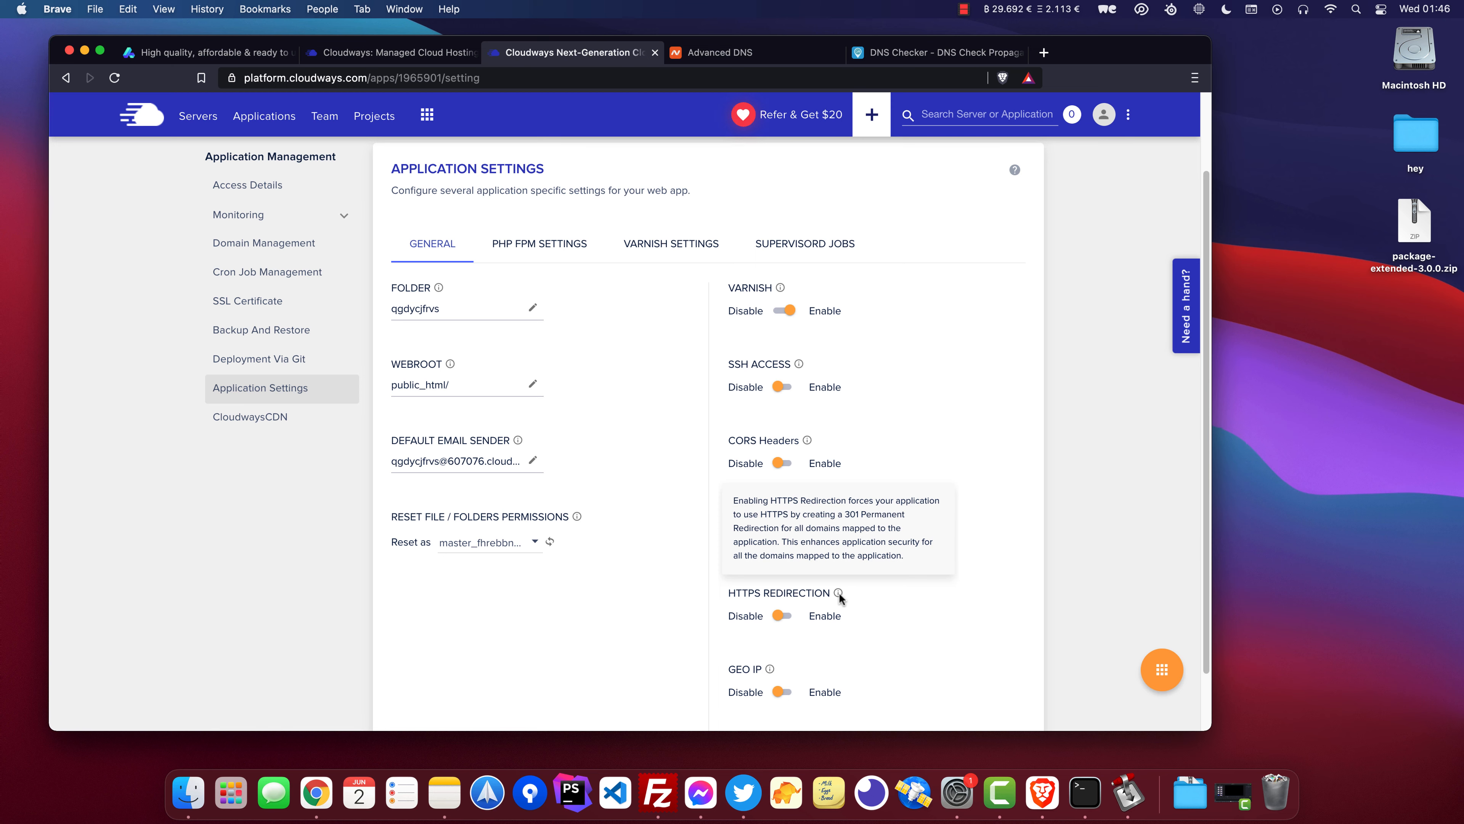
pyautogui.click(791, 615)
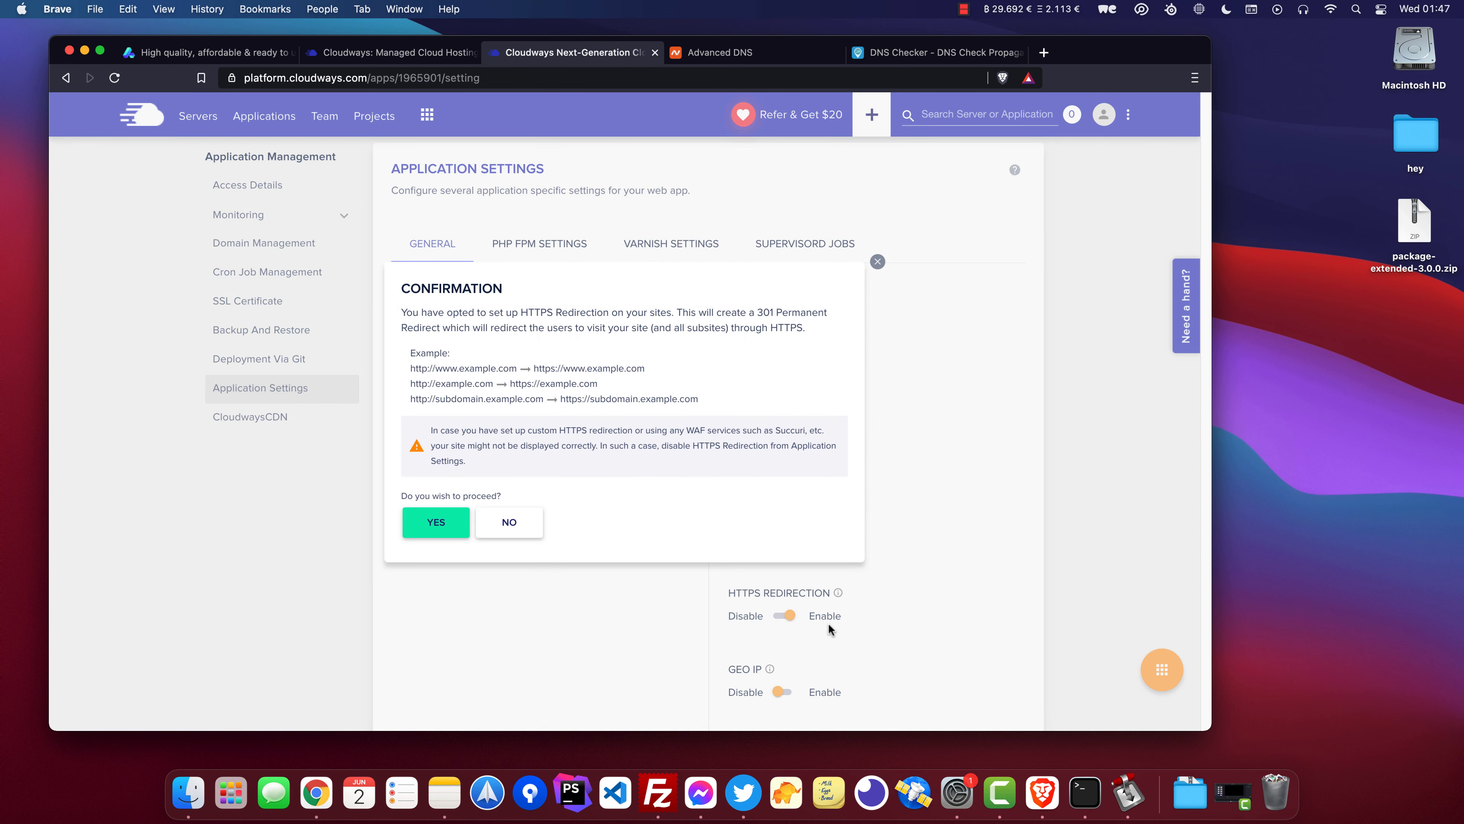
pyautogui.click(460, 520)
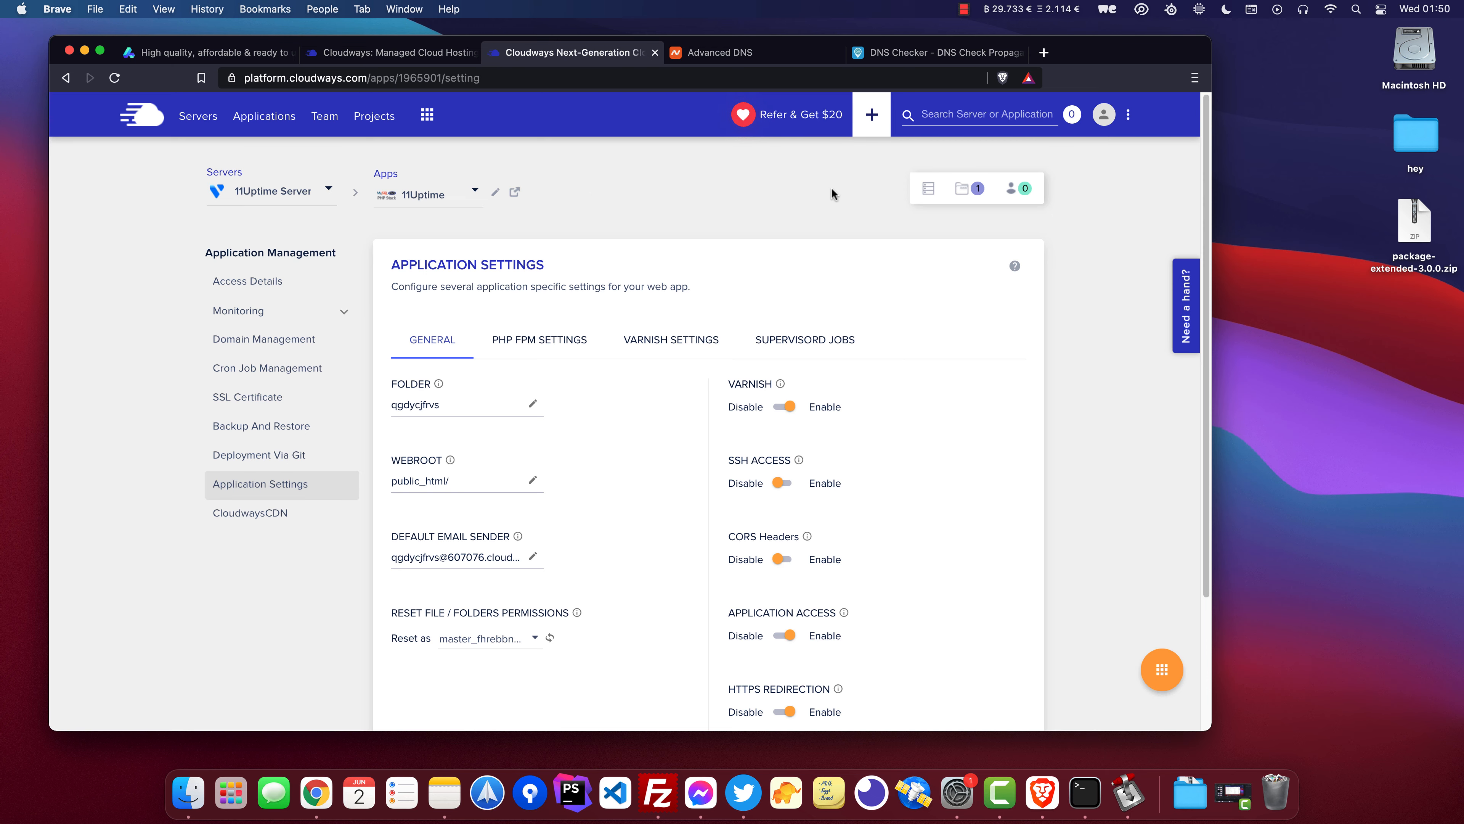
# Change the 11Uptime Server's PHP package version to PHP 8.0 and save it.
pyautogui.click(928, 188)
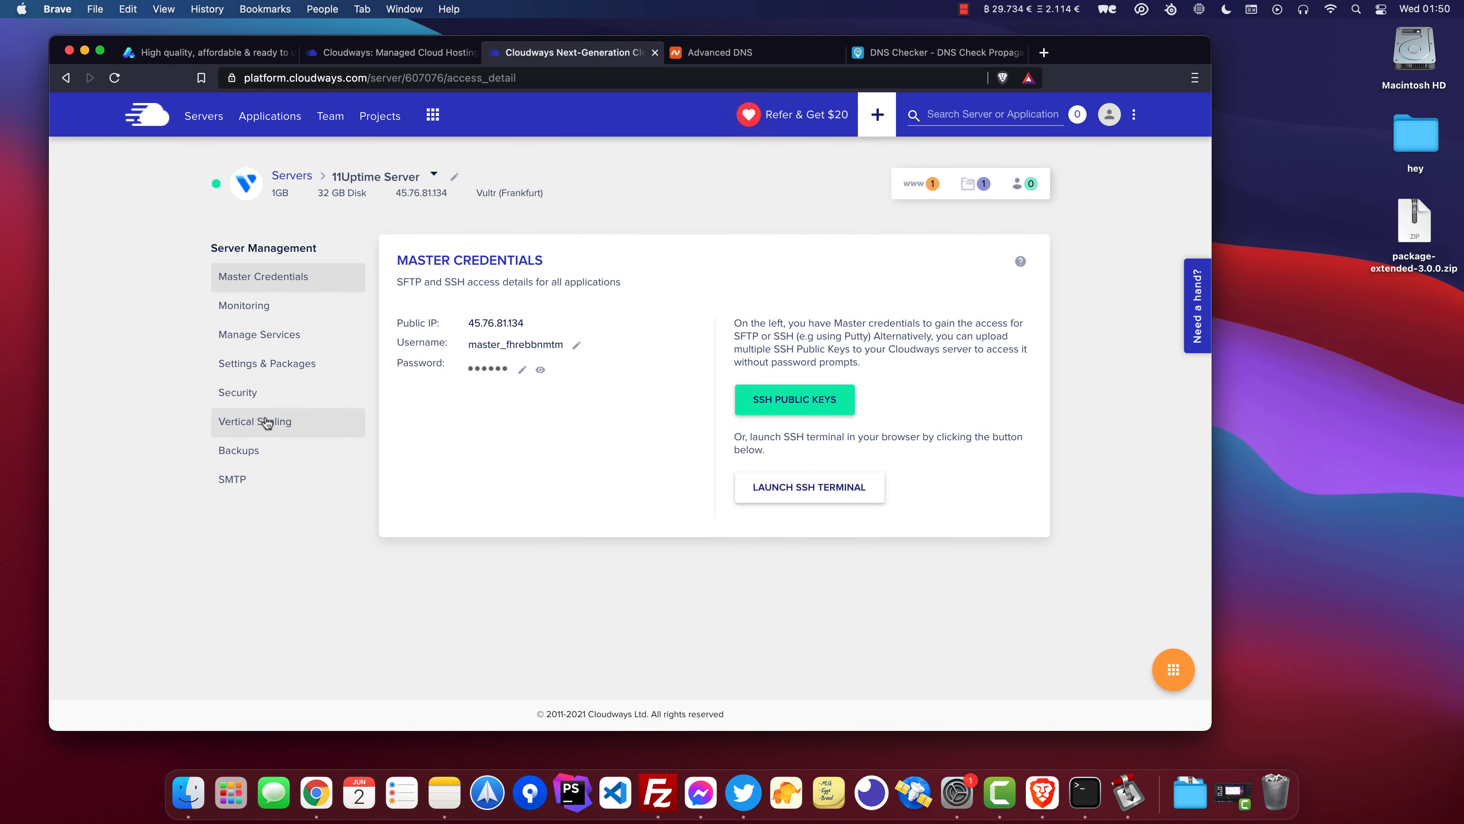
pyautogui.click(327, 371)
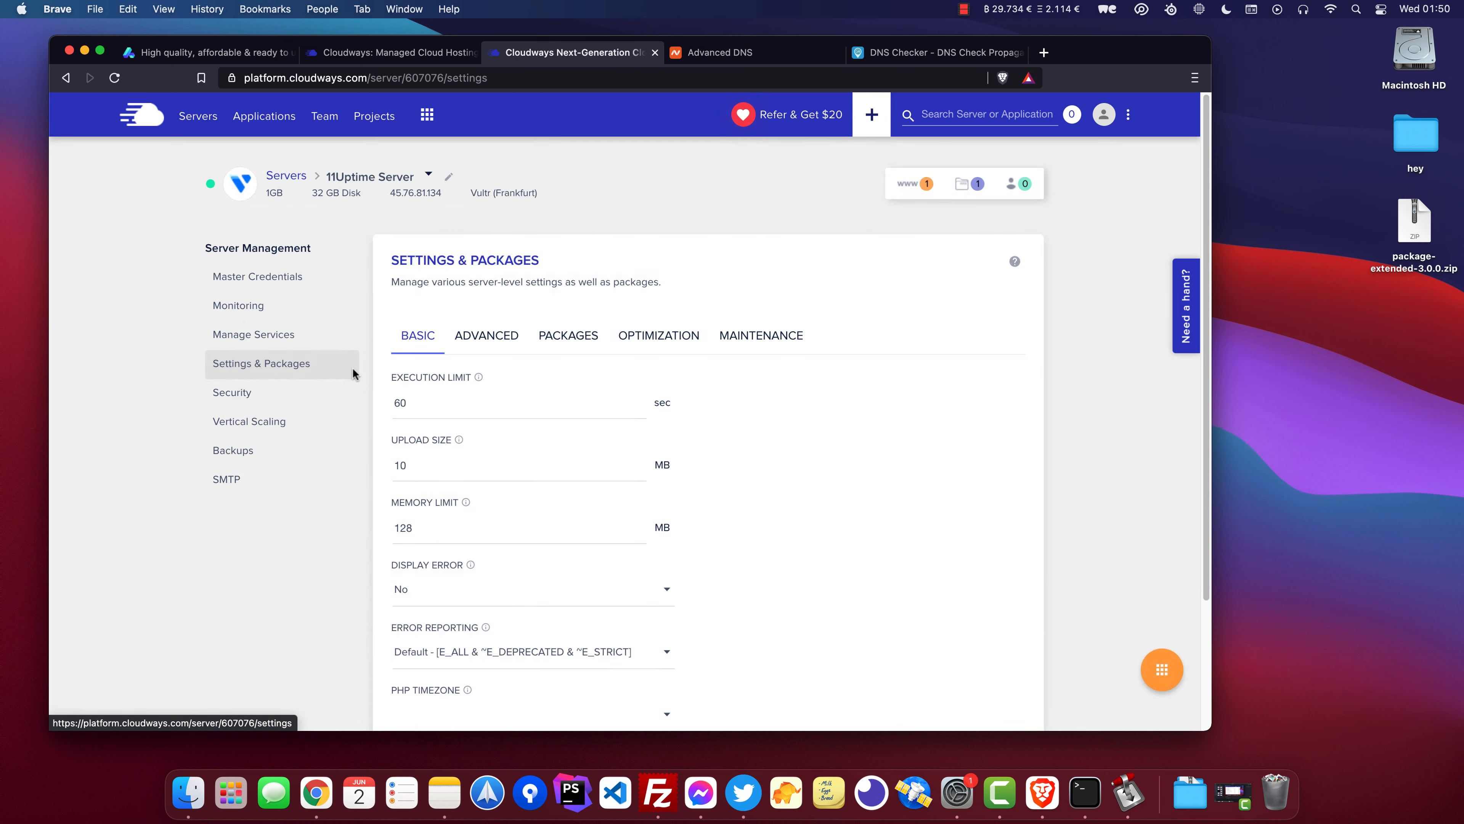
pyautogui.click(556, 347)
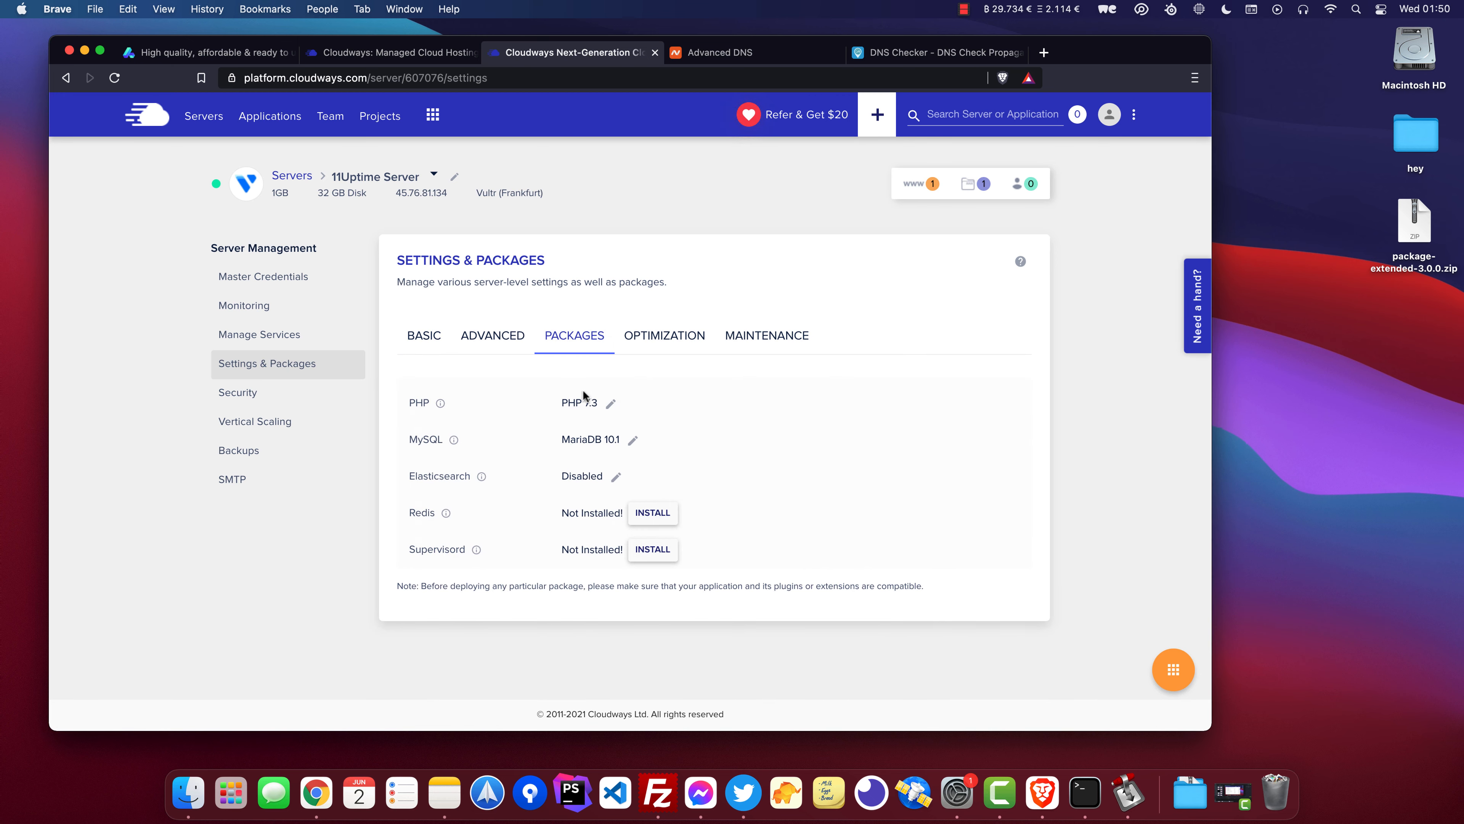
pyautogui.click(610, 406)
pyautogui.click(641, 410)
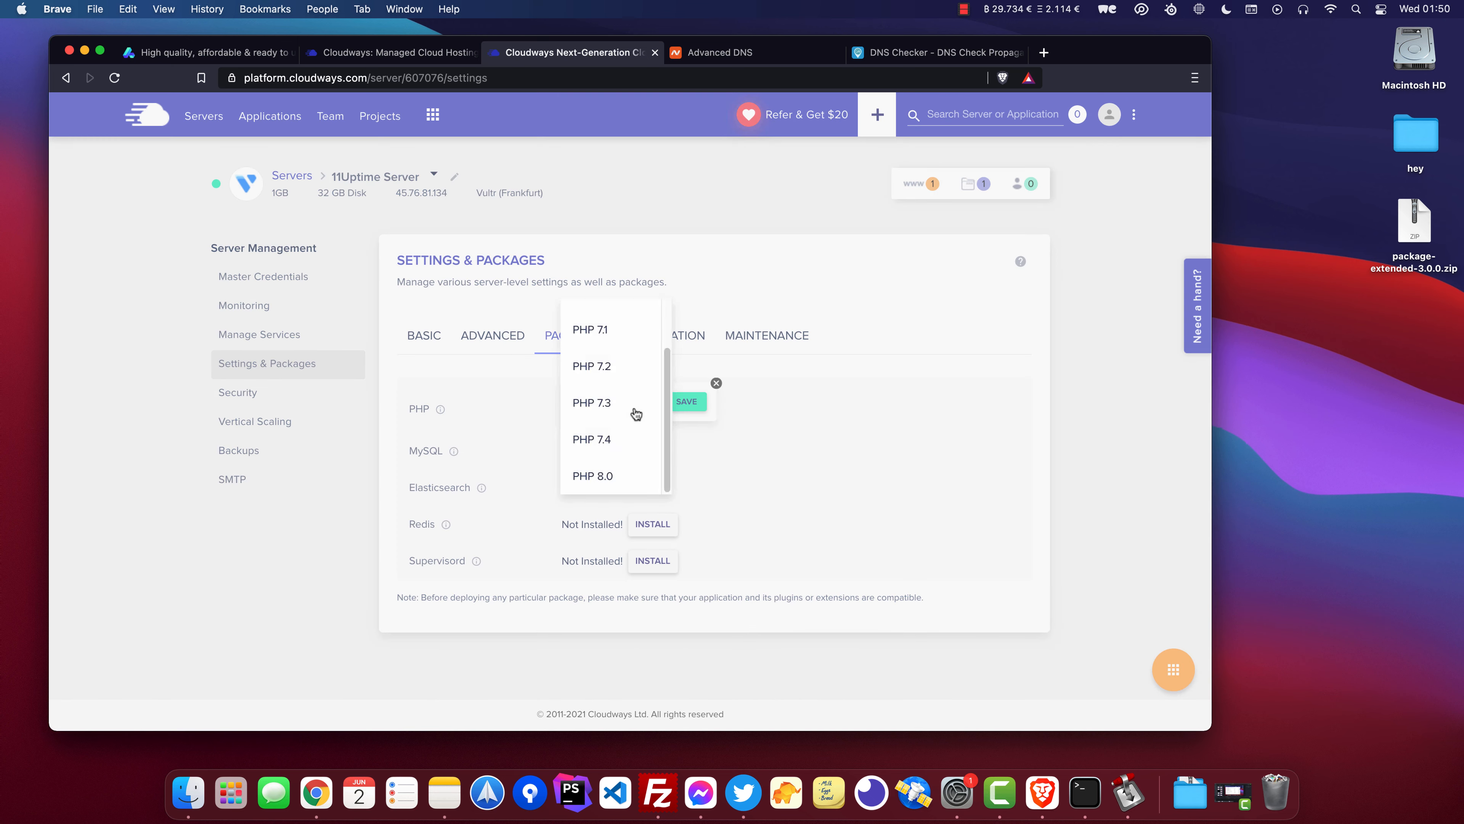
pyautogui.click(612, 487)
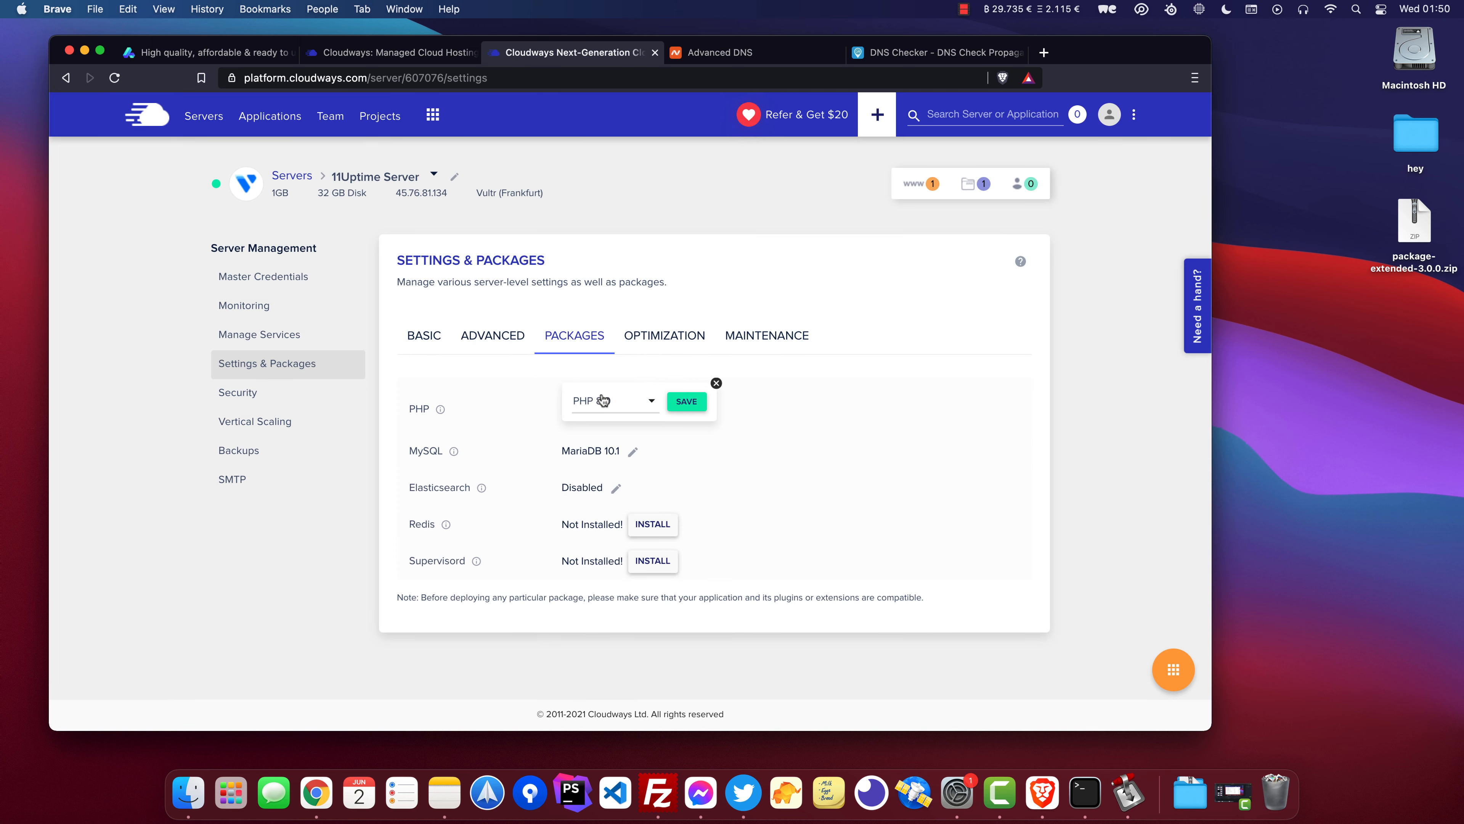
pyautogui.click(679, 404)
pyautogui.click(796, 485)
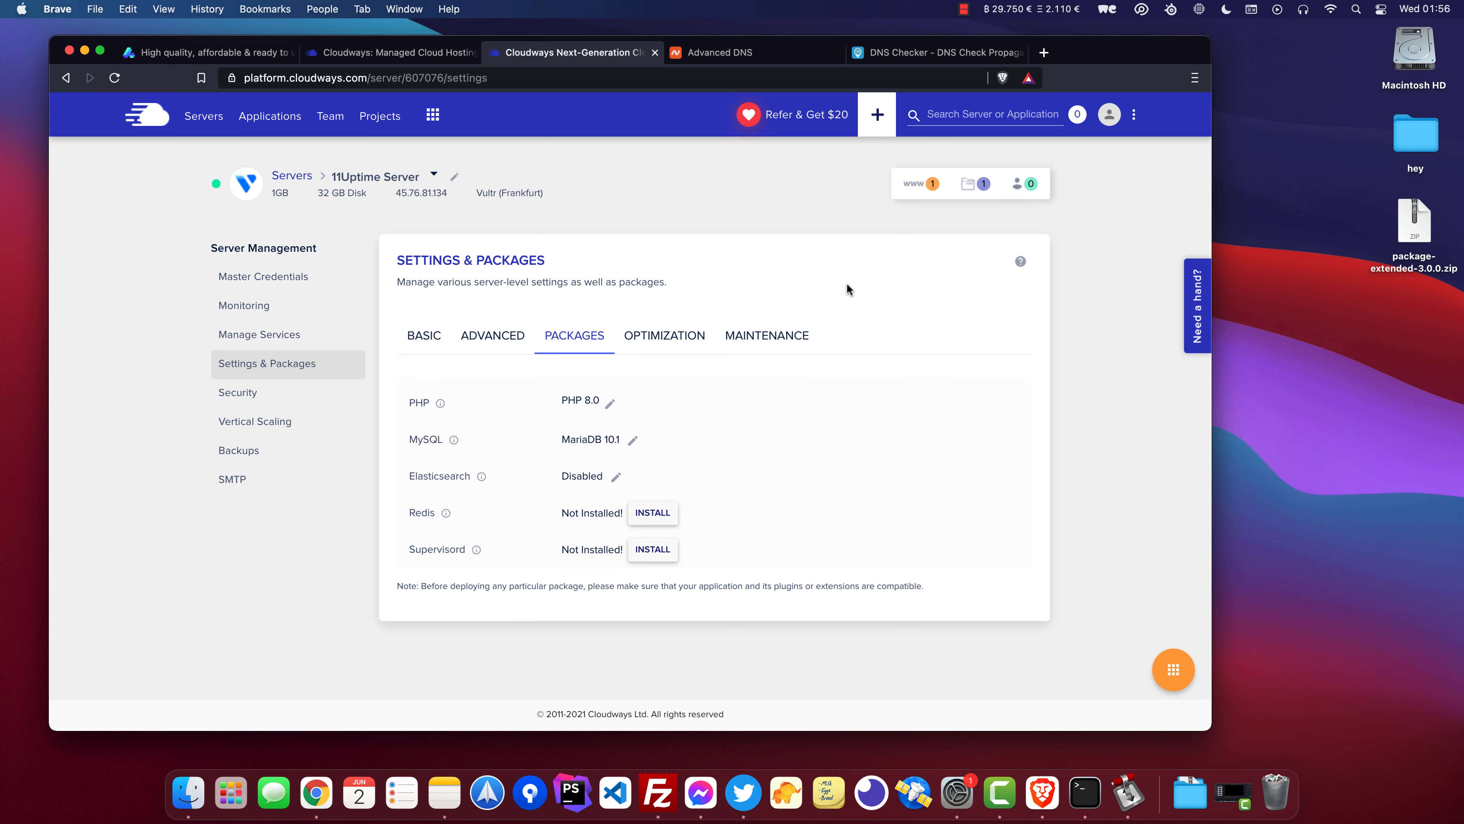
# Open the 11Uptime application's URL altum.dev in a new tab to check the default page.
pyautogui.click(917, 183)
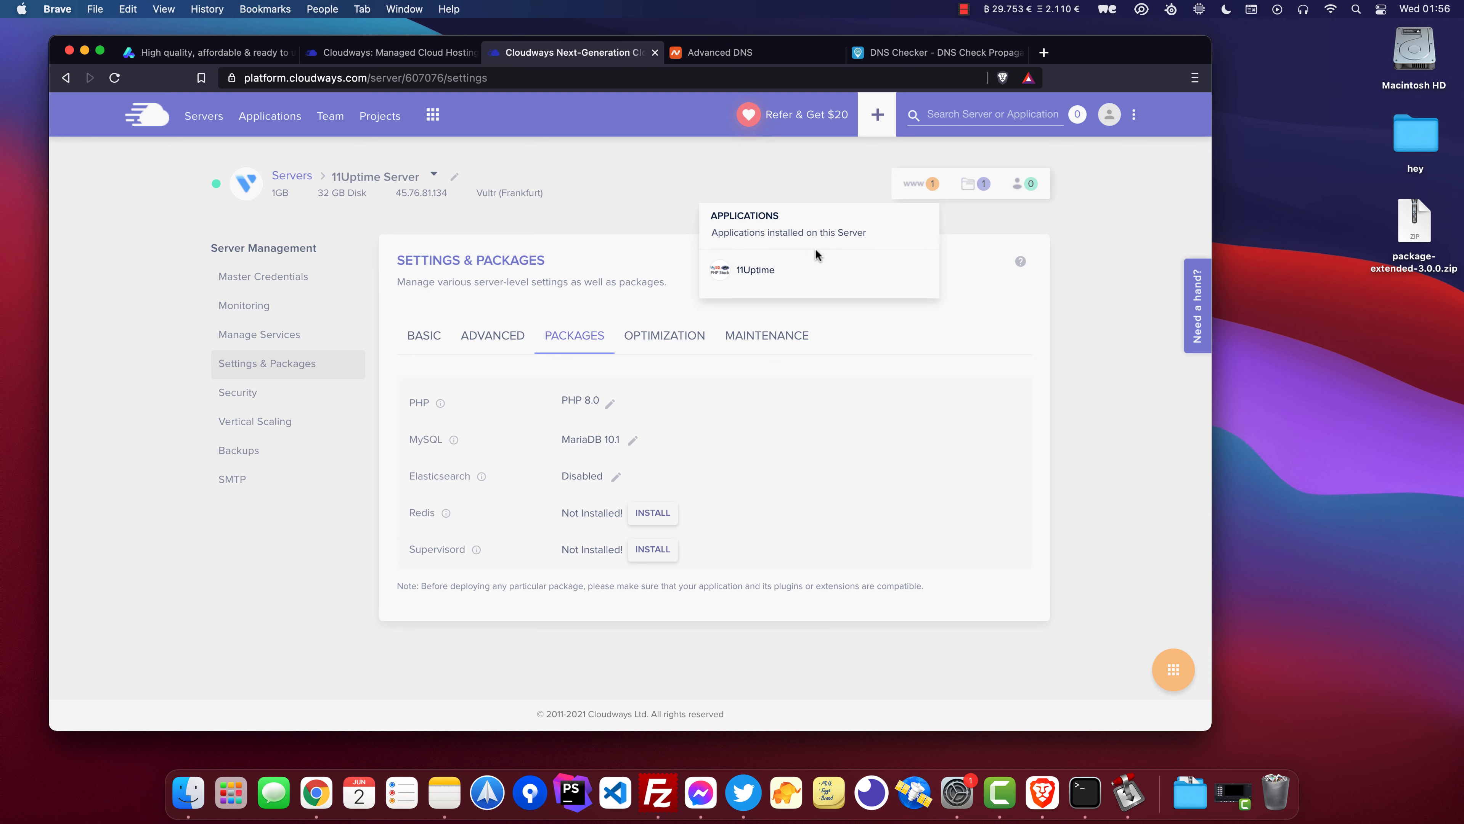
pyautogui.click(763, 270)
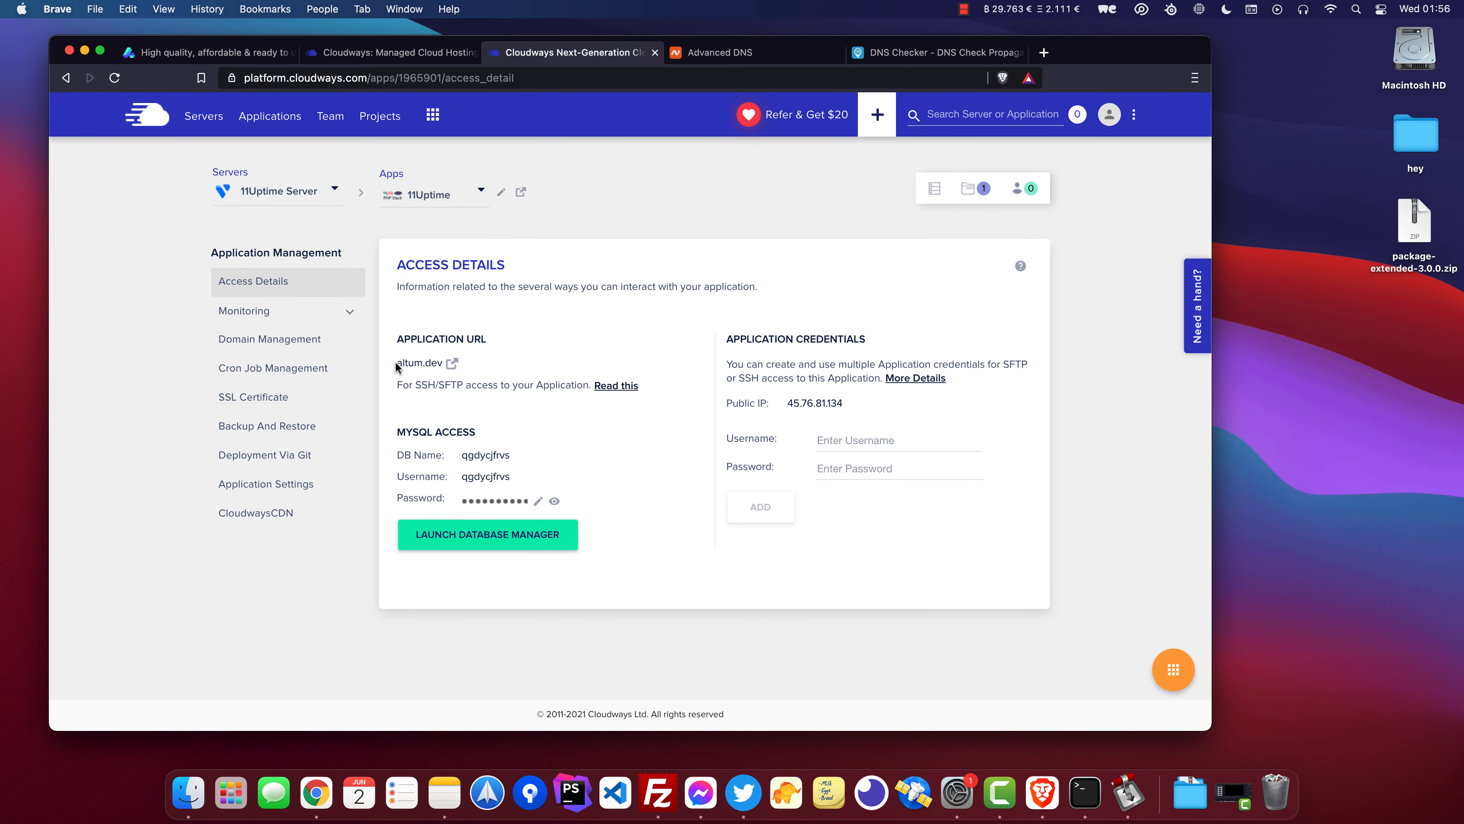
pyautogui.click(452, 363)
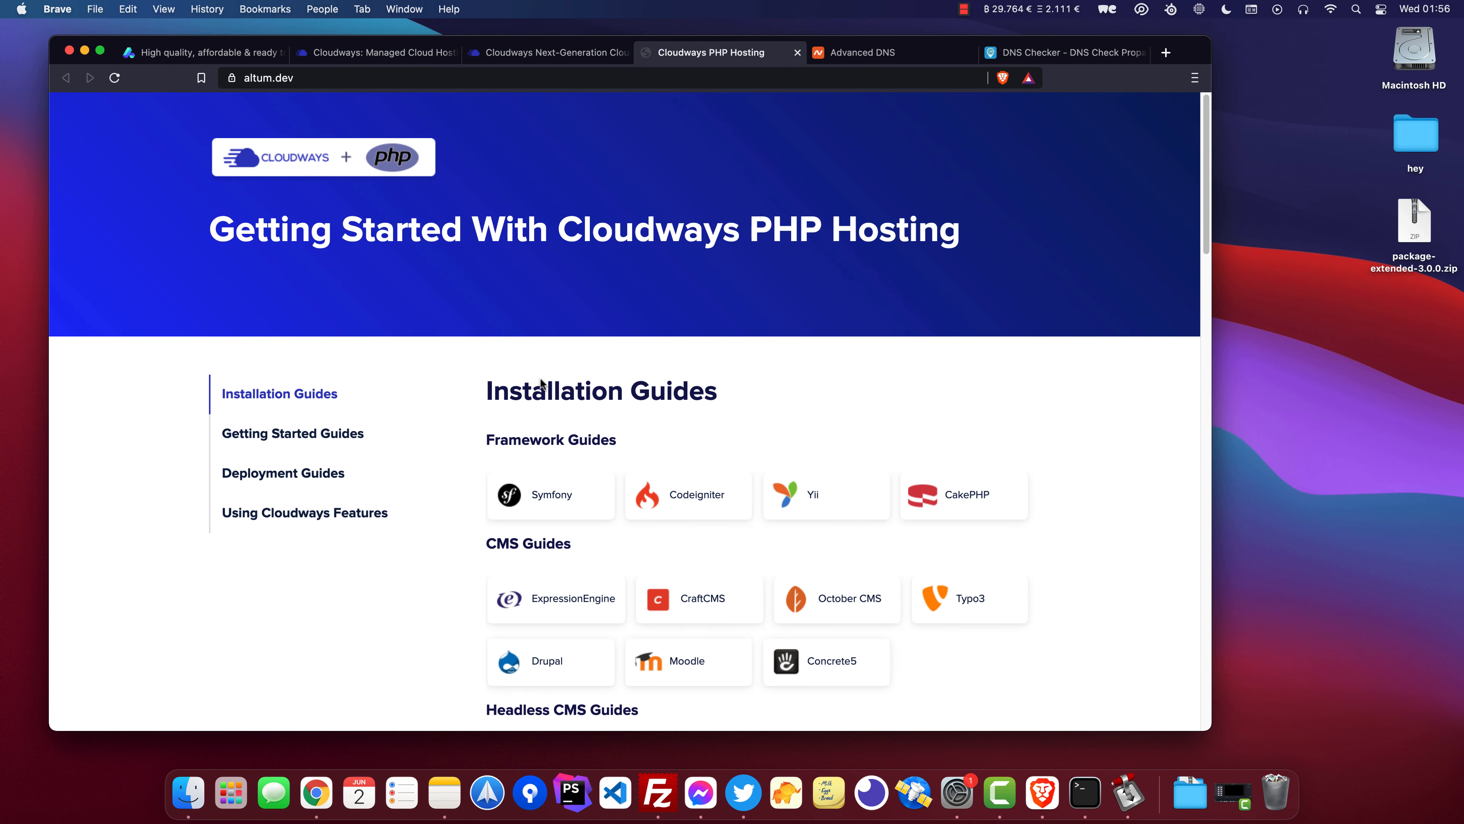
pyautogui.moveTo(138, 214); pyautogui.dragTo(696, 428)
pyautogui.click(562, 248)
pyautogui.click(526, 53)
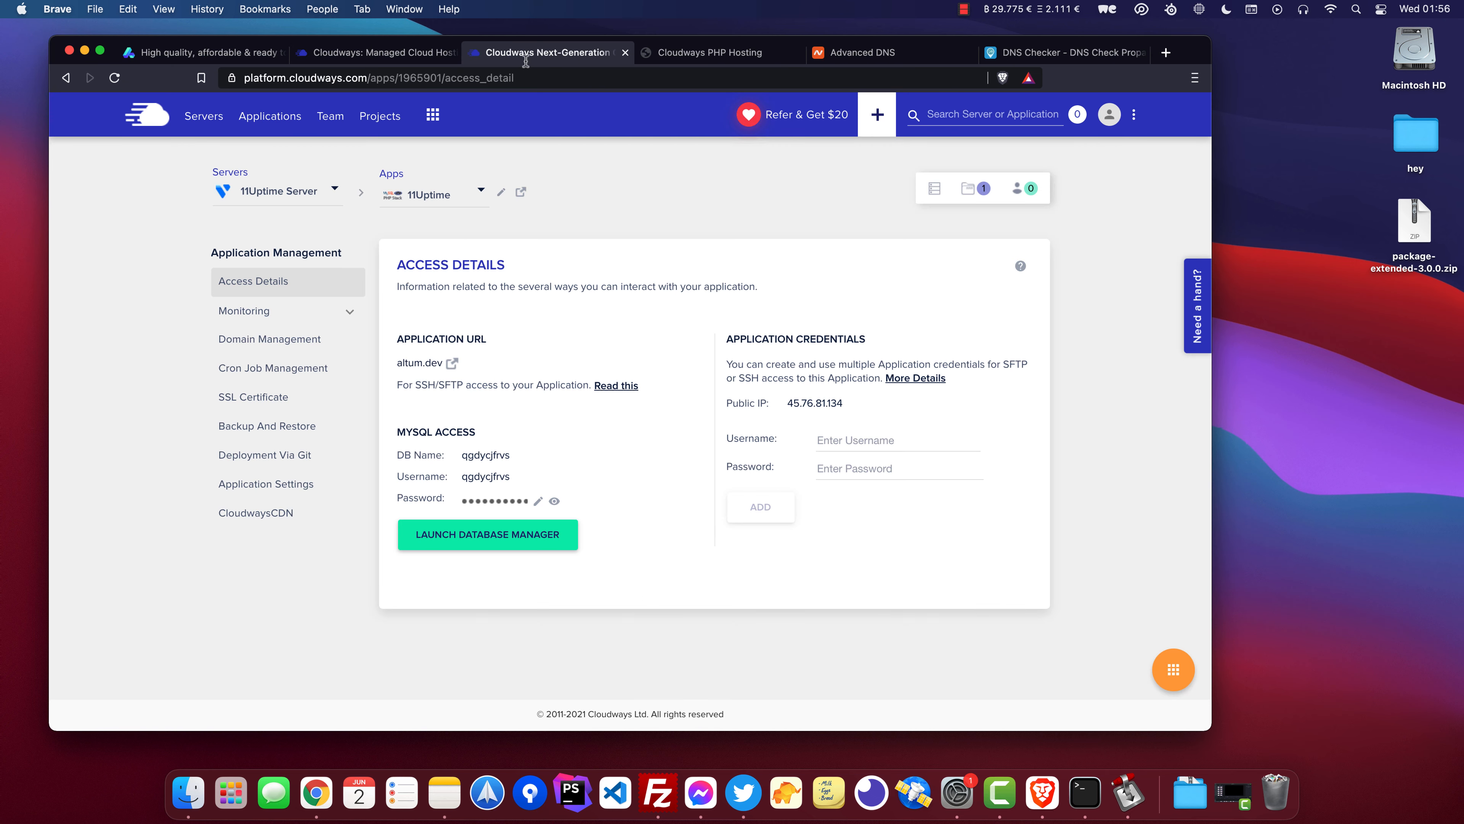
# Open the server's master credentials, launch FileZilla and enter the public IP 45.76.81.134 as host.
pyautogui.click(269, 196)
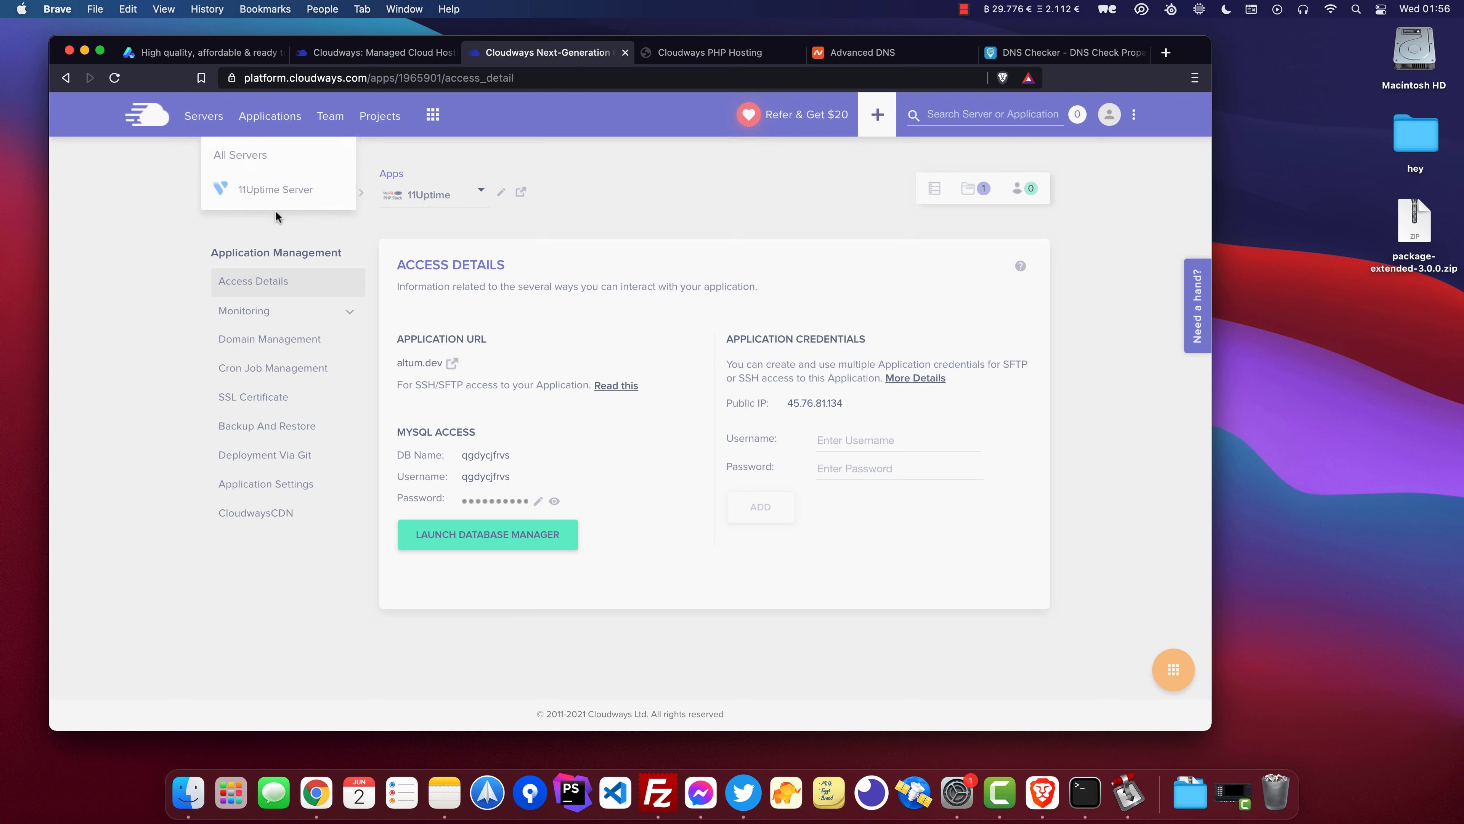
pyautogui.click(296, 192)
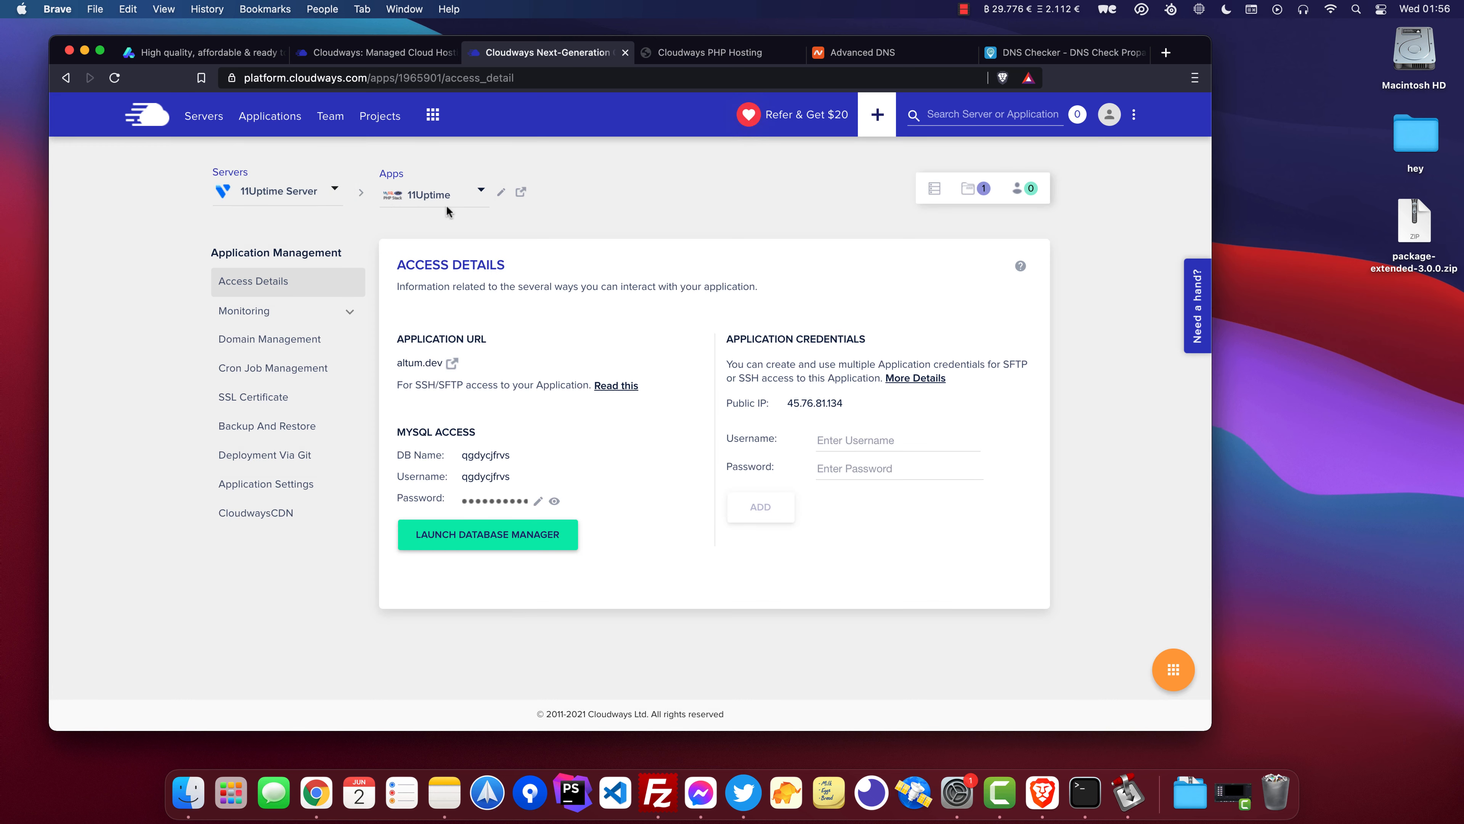
pyautogui.click(938, 192)
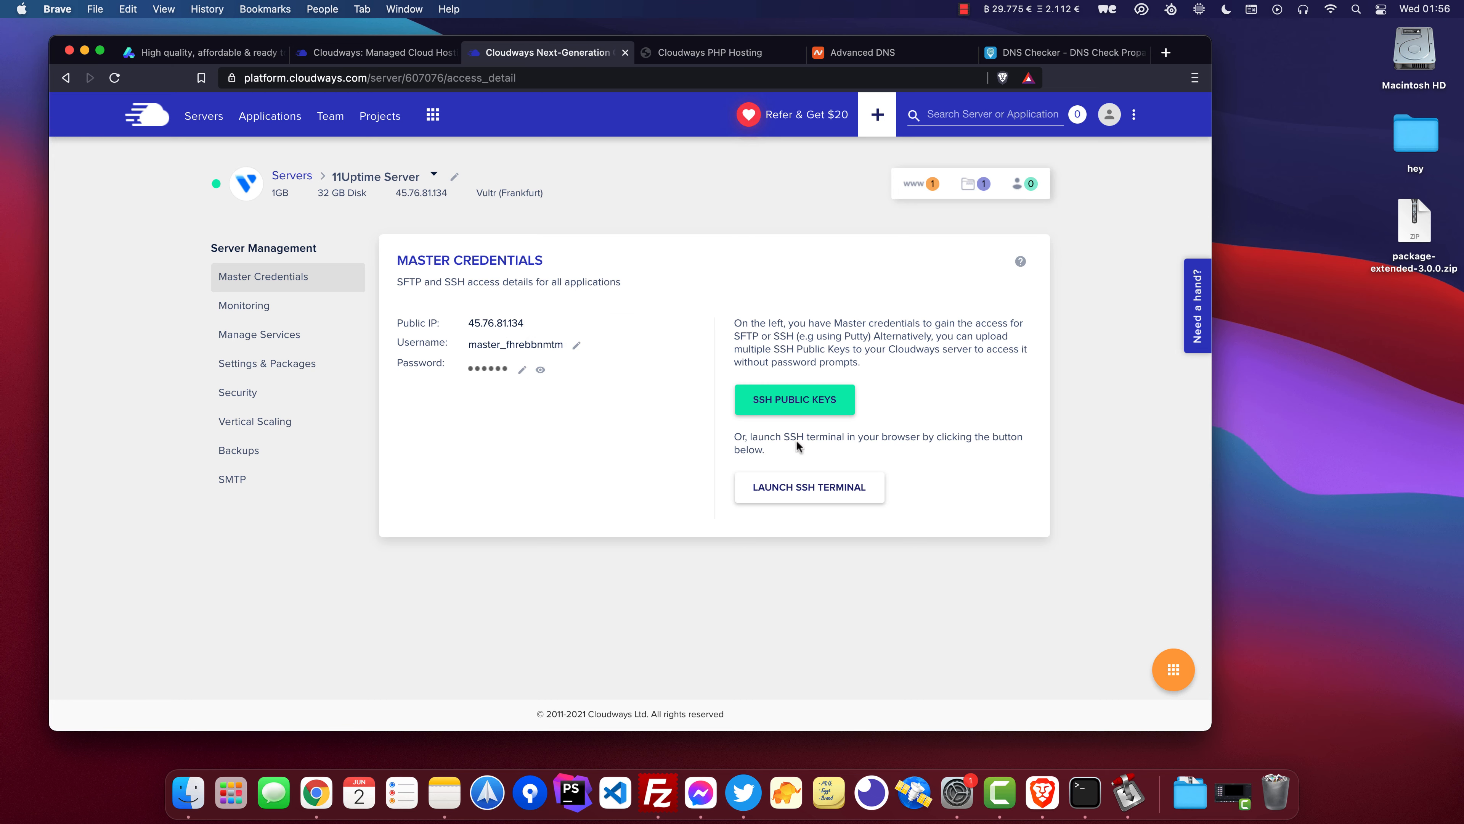
pyautogui.click(658, 792)
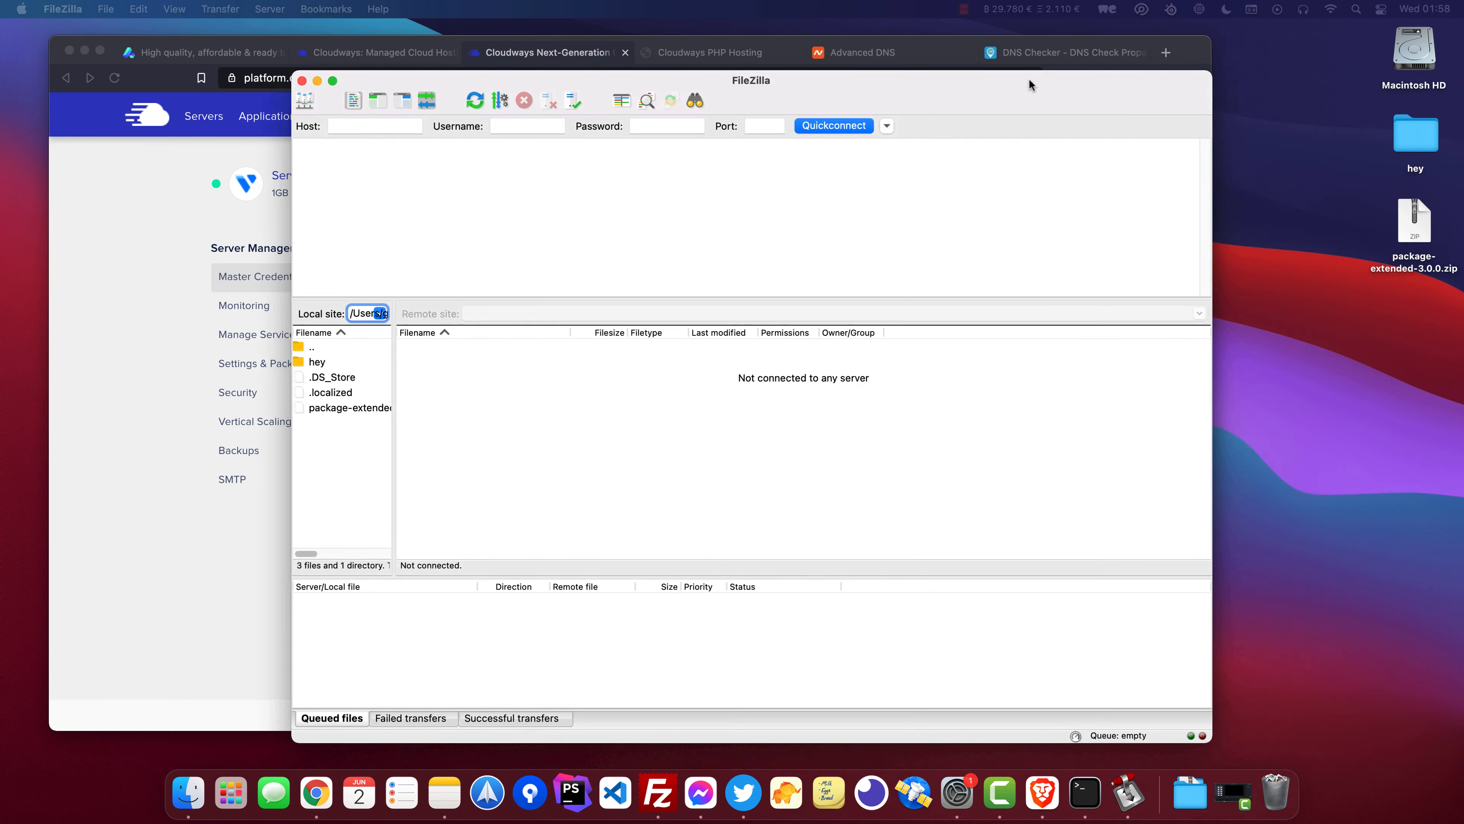
pyautogui.click(389, 126)
pyautogui.write('45.76.81.134')
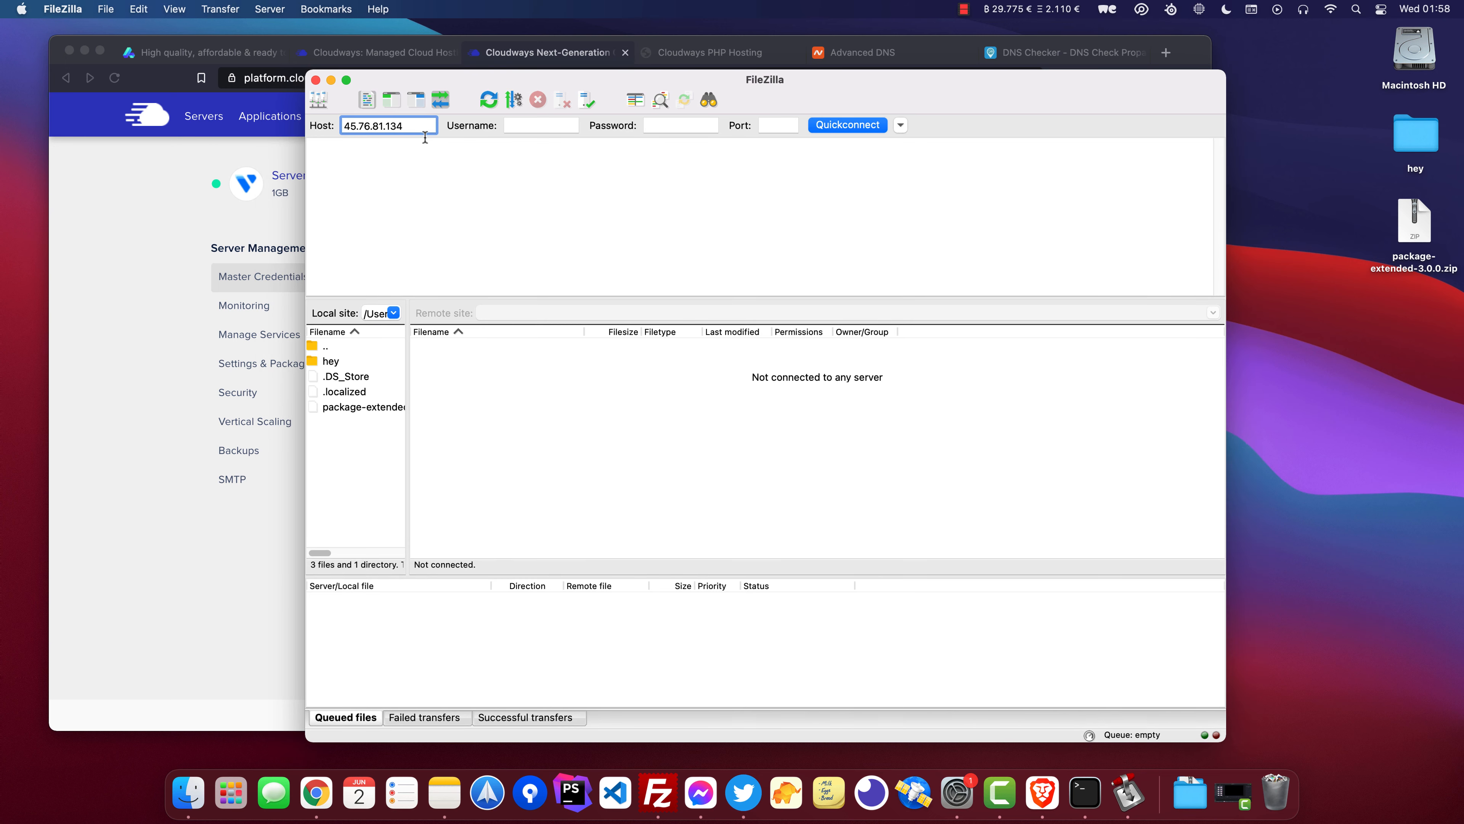
# Copy the master username from the server credentials into FileZilla's username field.
pyautogui.click(153, 246)
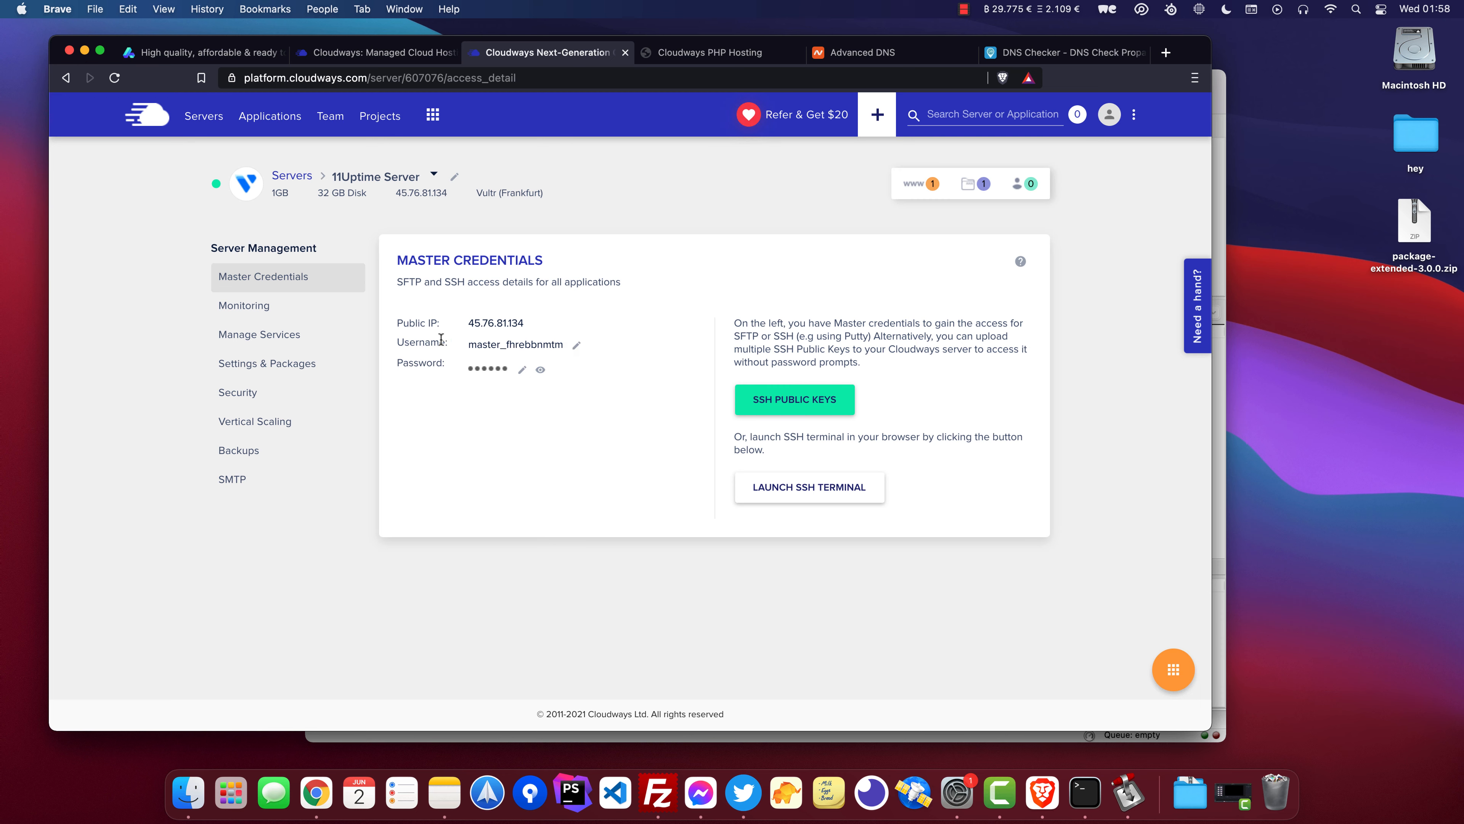
pyautogui.press('super+Tab')
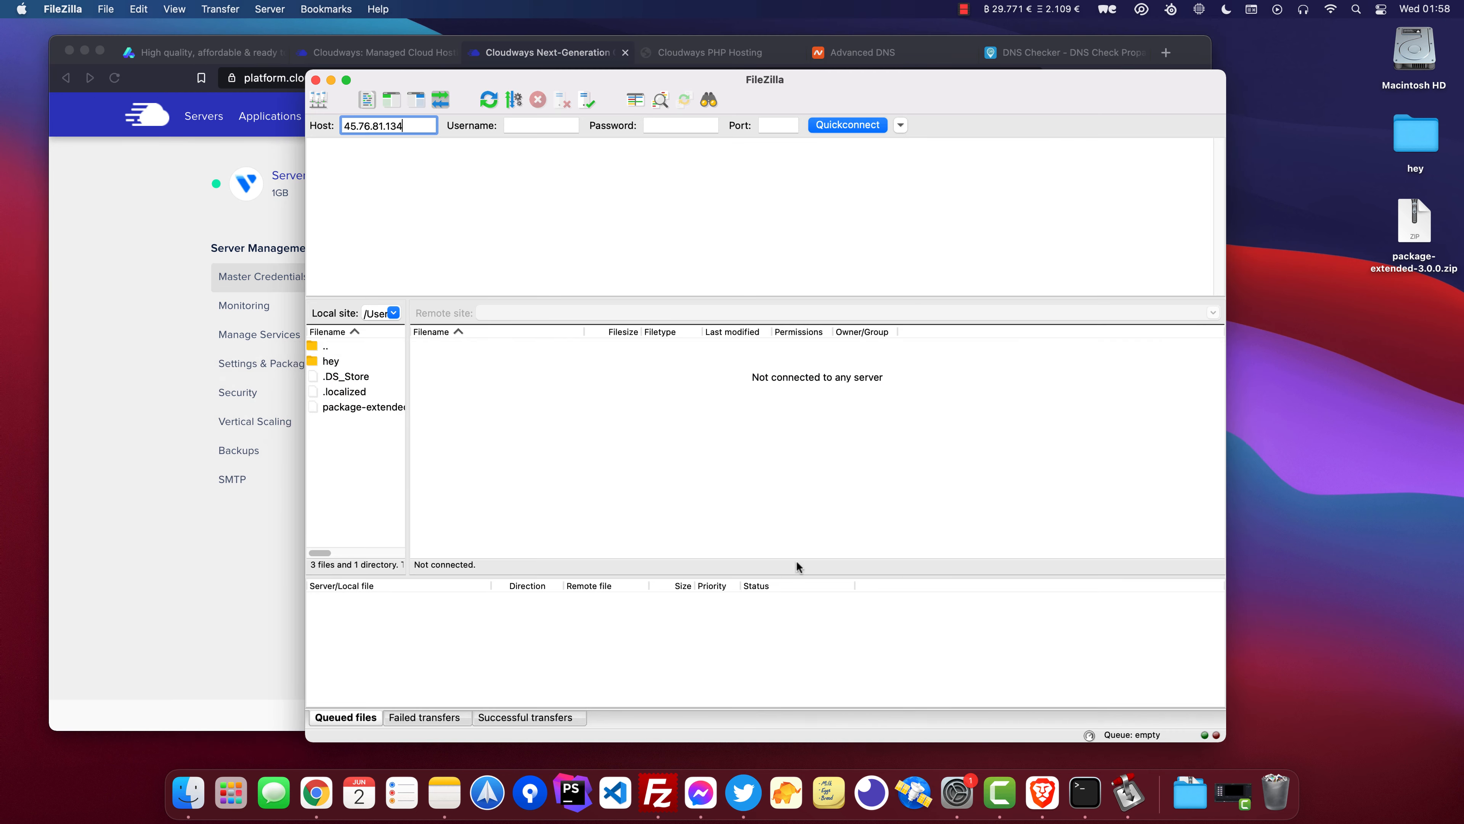
pyautogui.click(545, 127)
pyautogui.press('super+v')
# Paste the master password into FileZilla, quick-connect over SFTP and trust the server's host key.
pyautogui.click(196, 281)
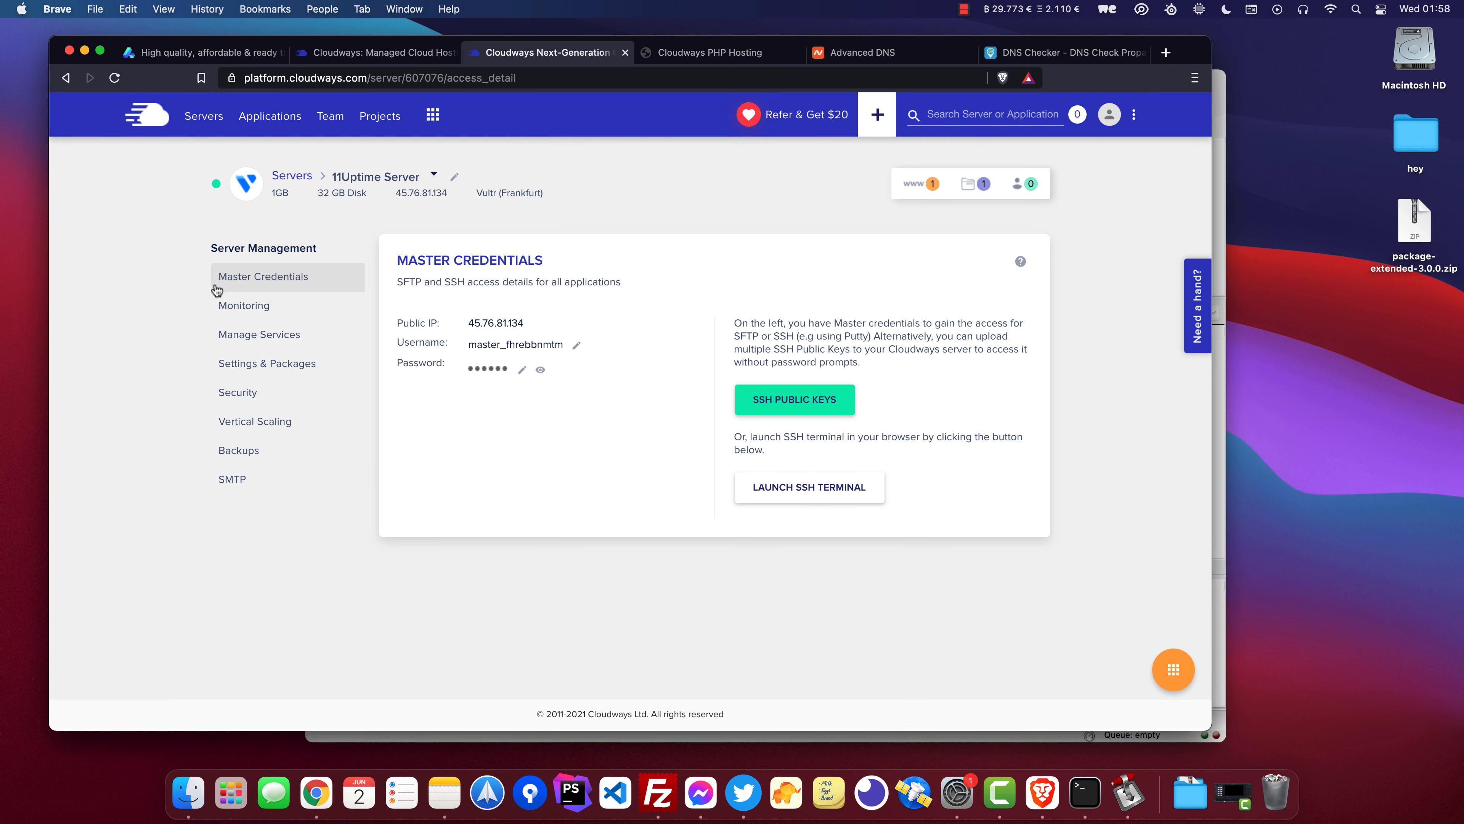
pyautogui.press('super+Tab')
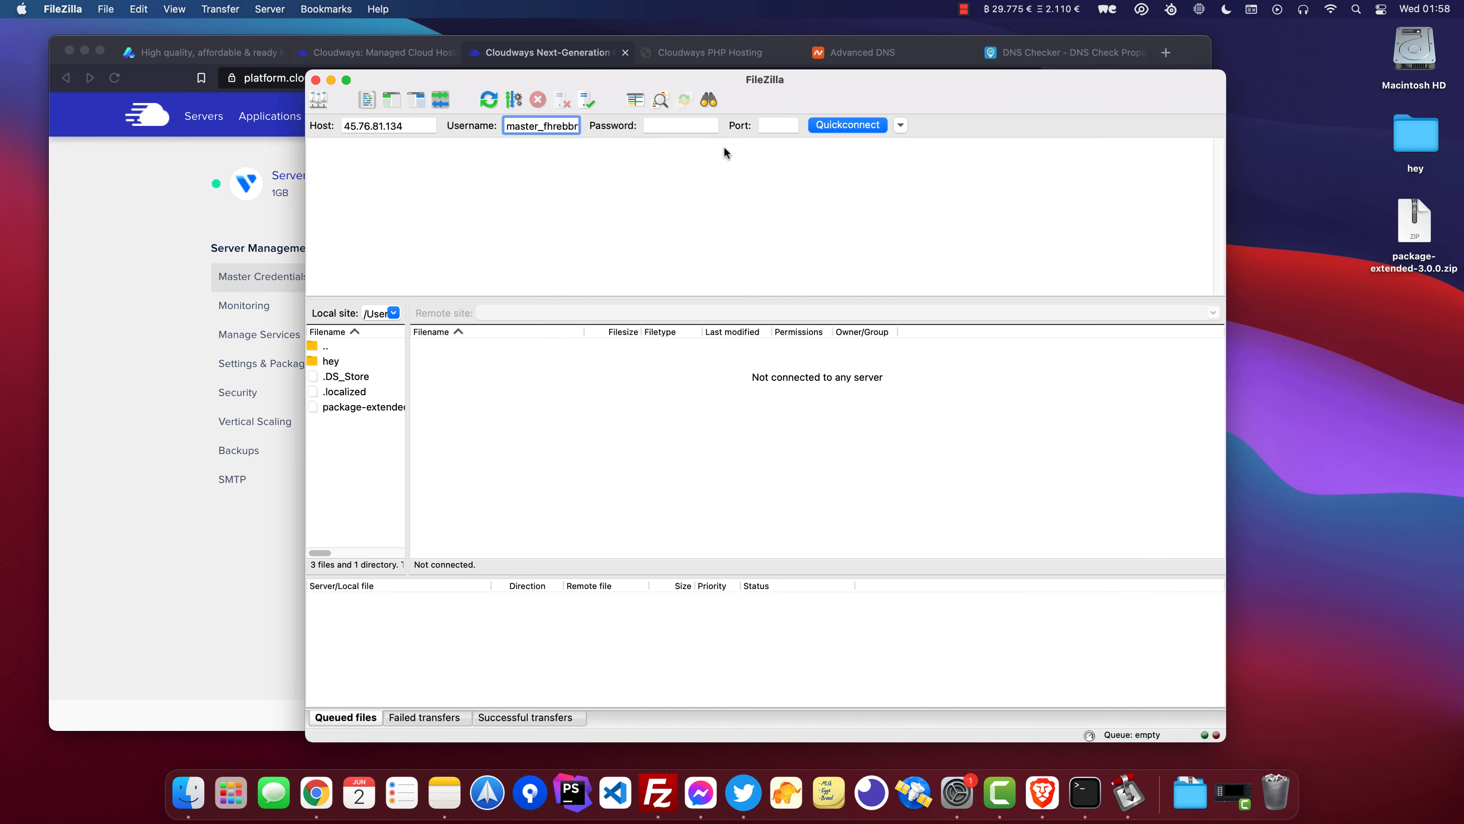
pyautogui.click(679, 121)
pyautogui.press('super+v')
pyautogui.click(790, 133)
pyautogui.click(843, 125)
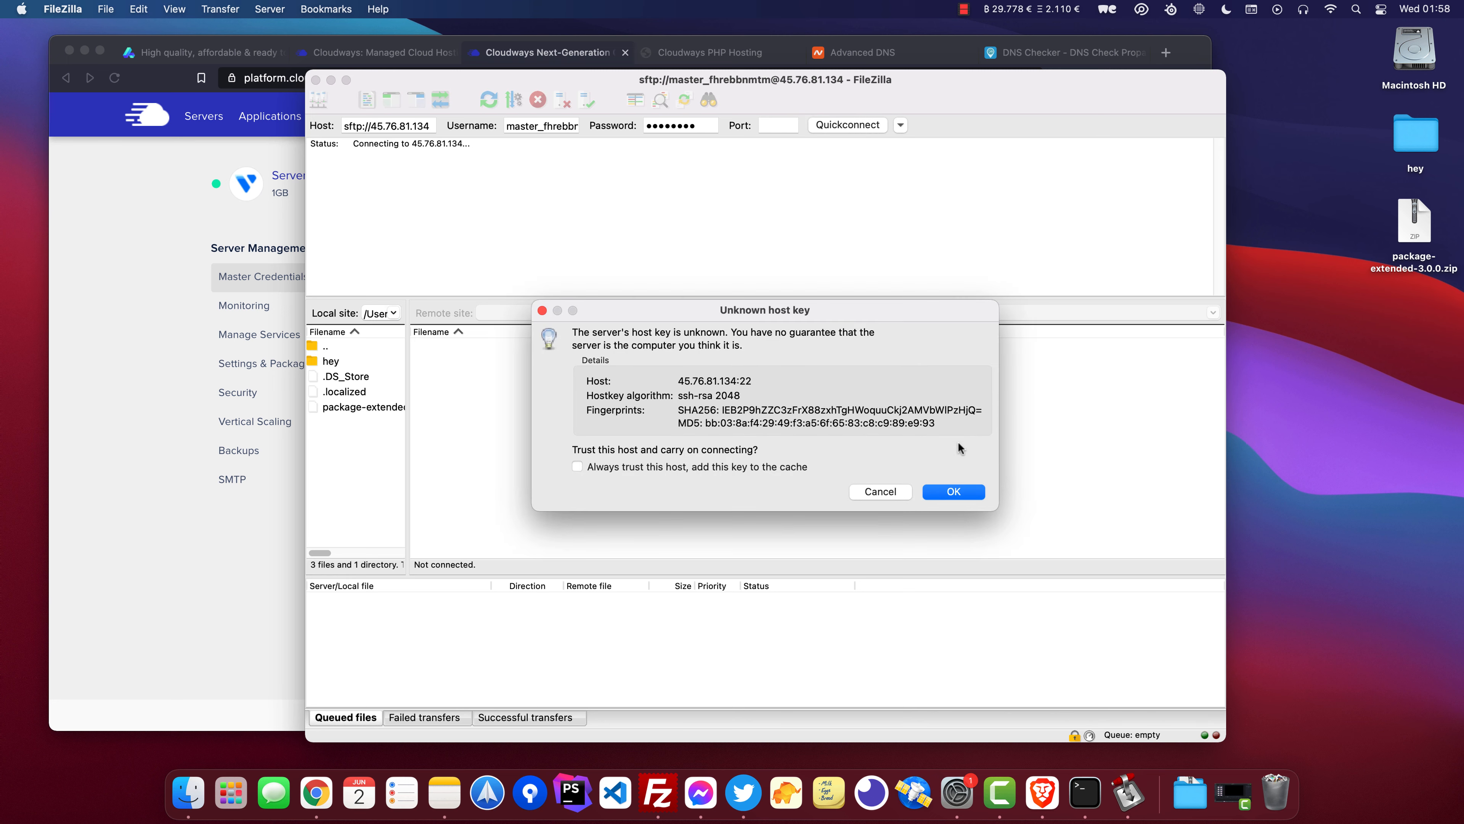
pyautogui.click(947, 491)
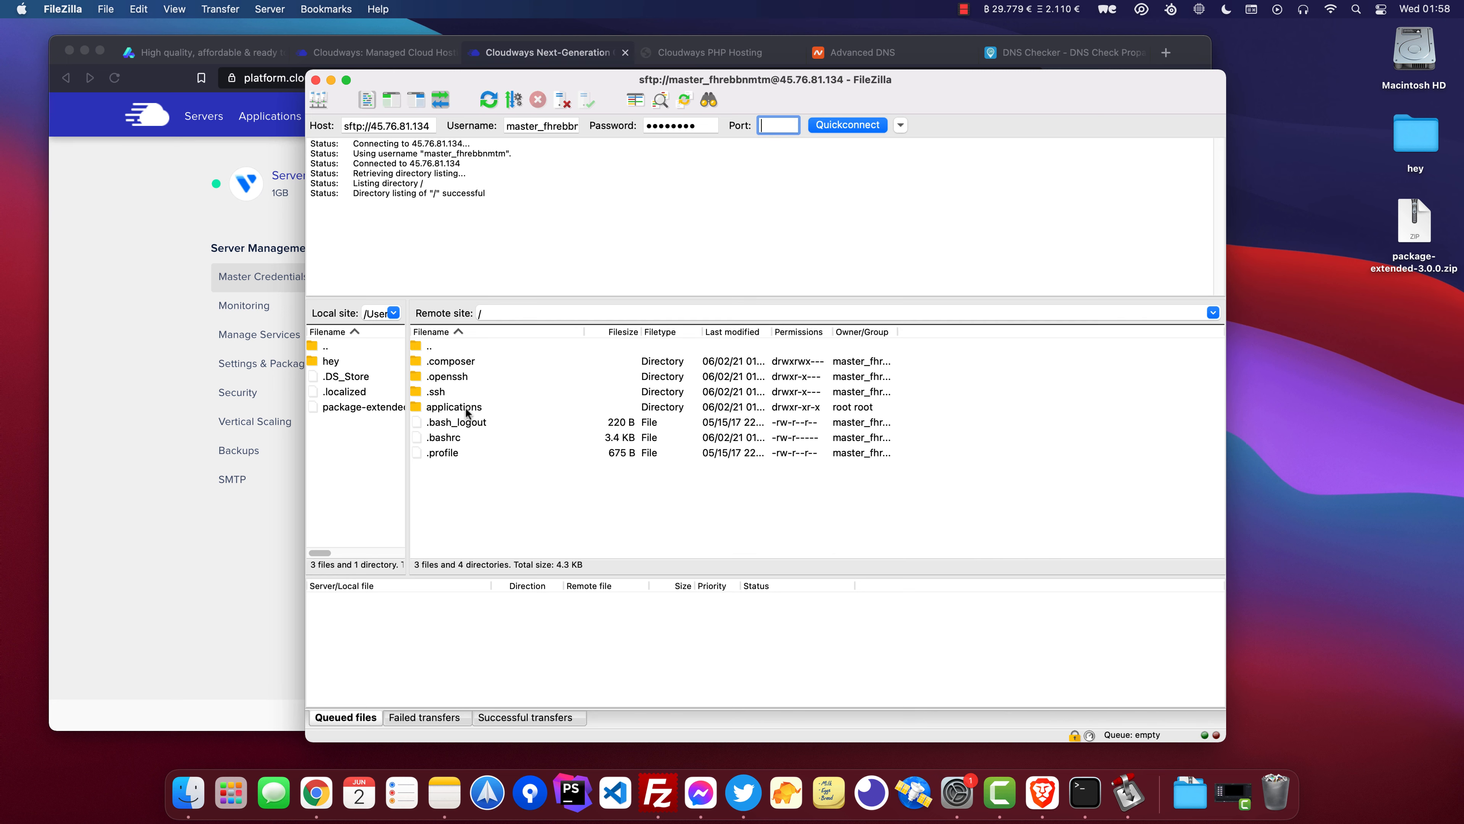
# Navigate to /applications/qgdycjfrvs/public_html on the server and delete index.php.
pyautogui.doubleClick(458, 408)
pyautogui.doubleClick(460, 362)
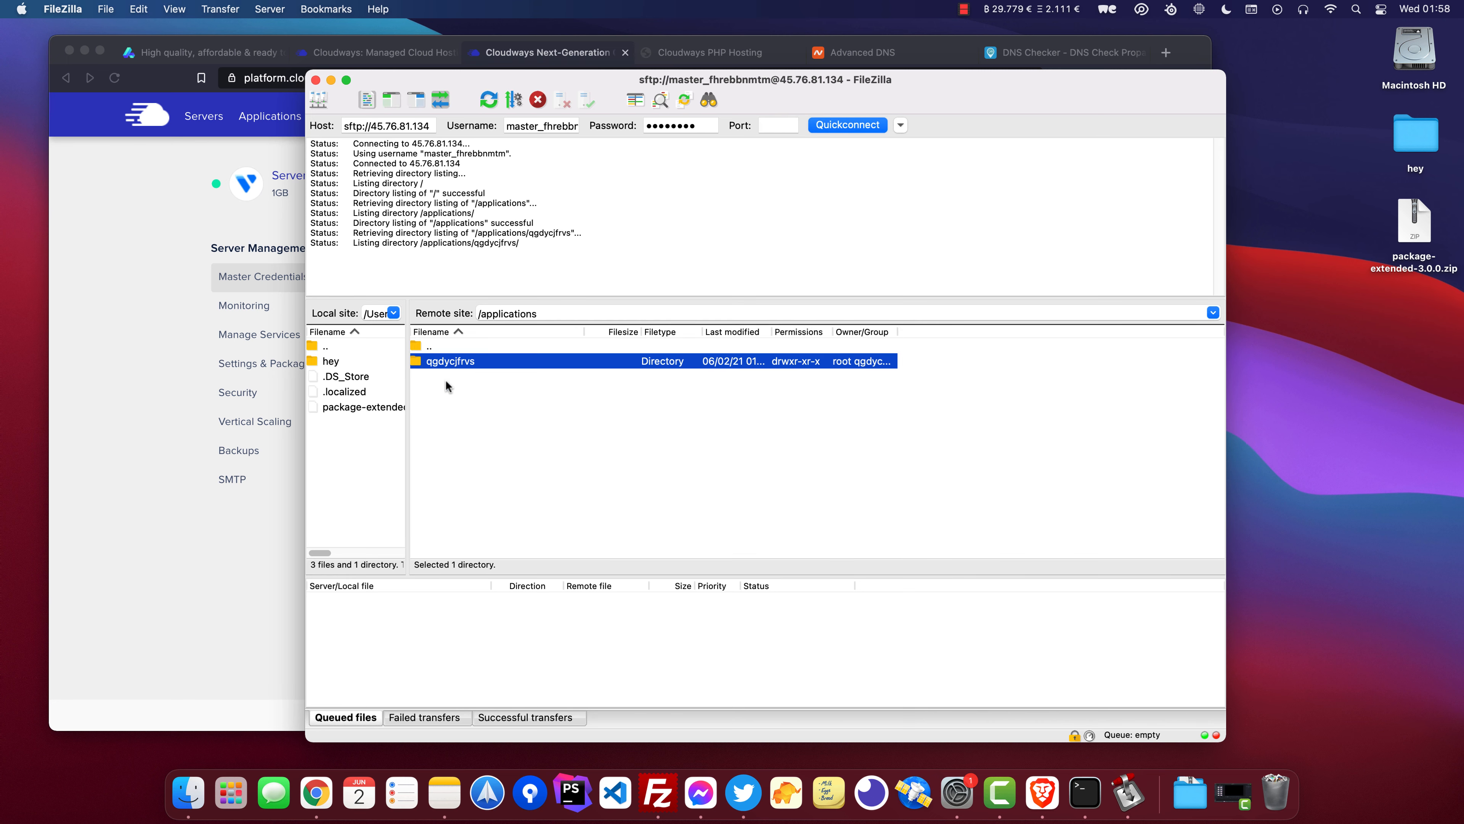
pyautogui.doubleClick(471, 408)
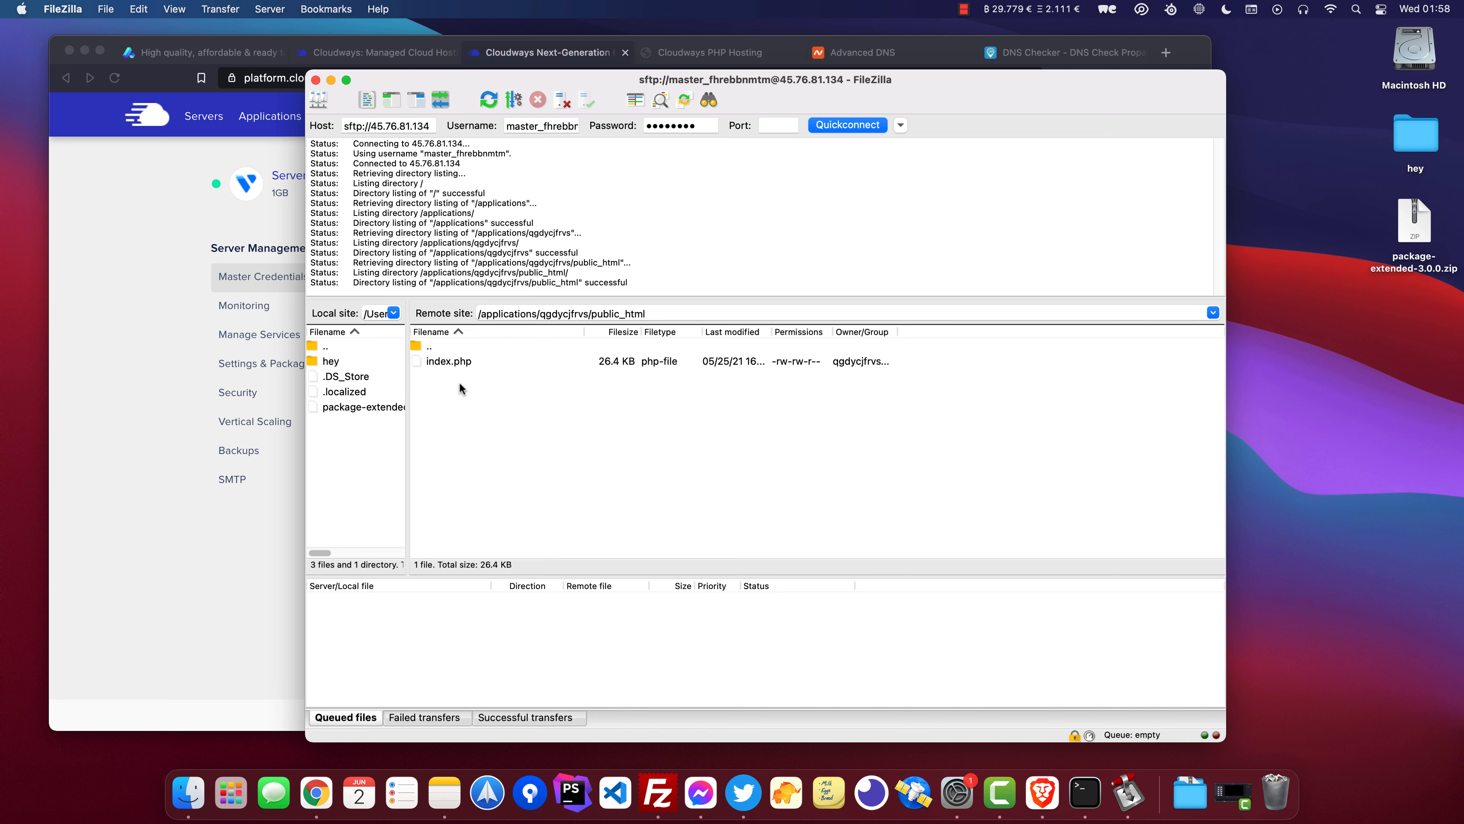
pyautogui.click(450, 369)
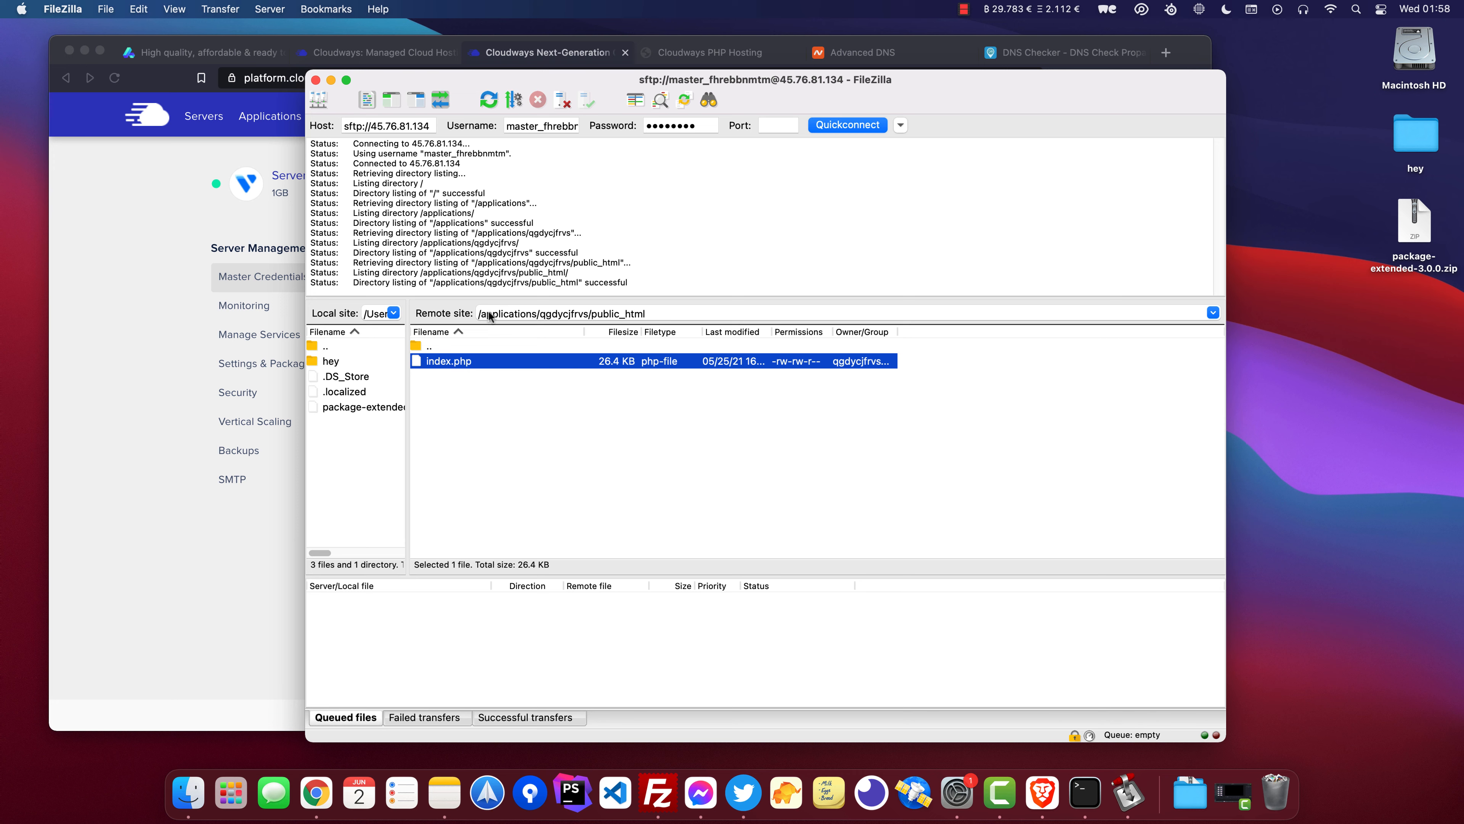
pyautogui.rightClick(467, 359)
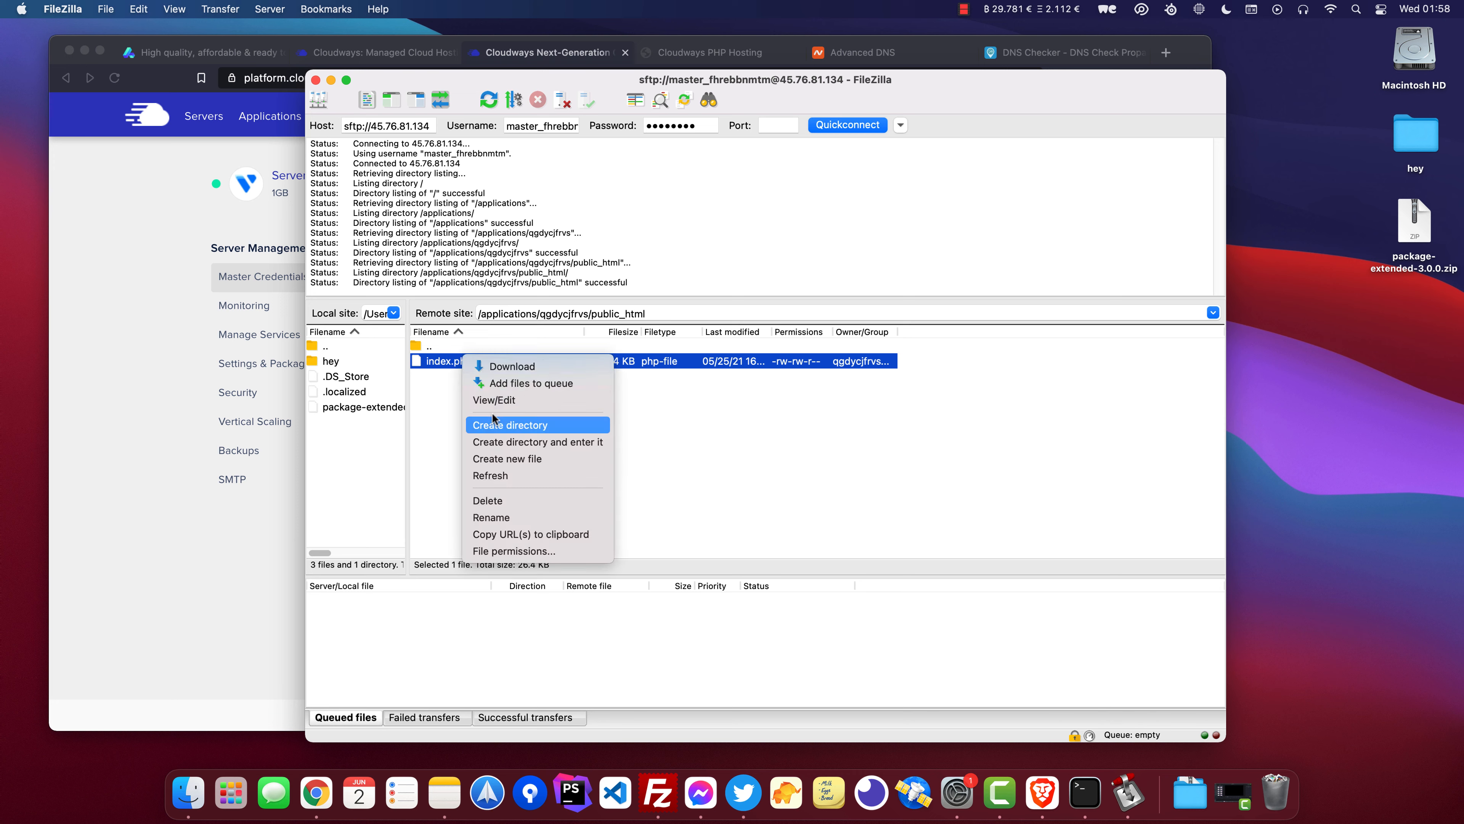
pyautogui.click(531, 501)
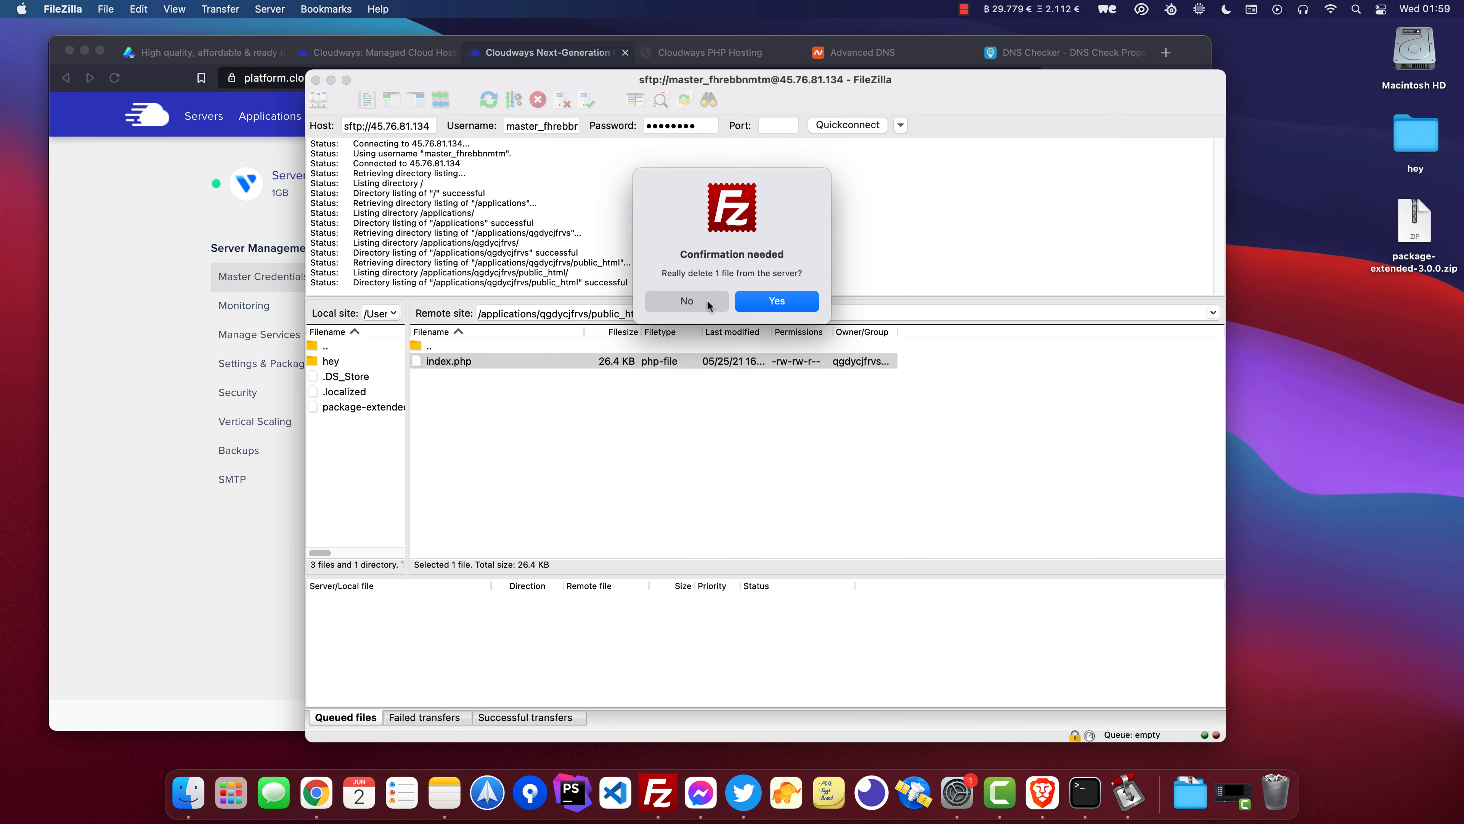
pyautogui.click(767, 303)
# Extract package-extended-3.0.0.zip on the Desktop and open its product folder.
pyautogui.click(188, 793)
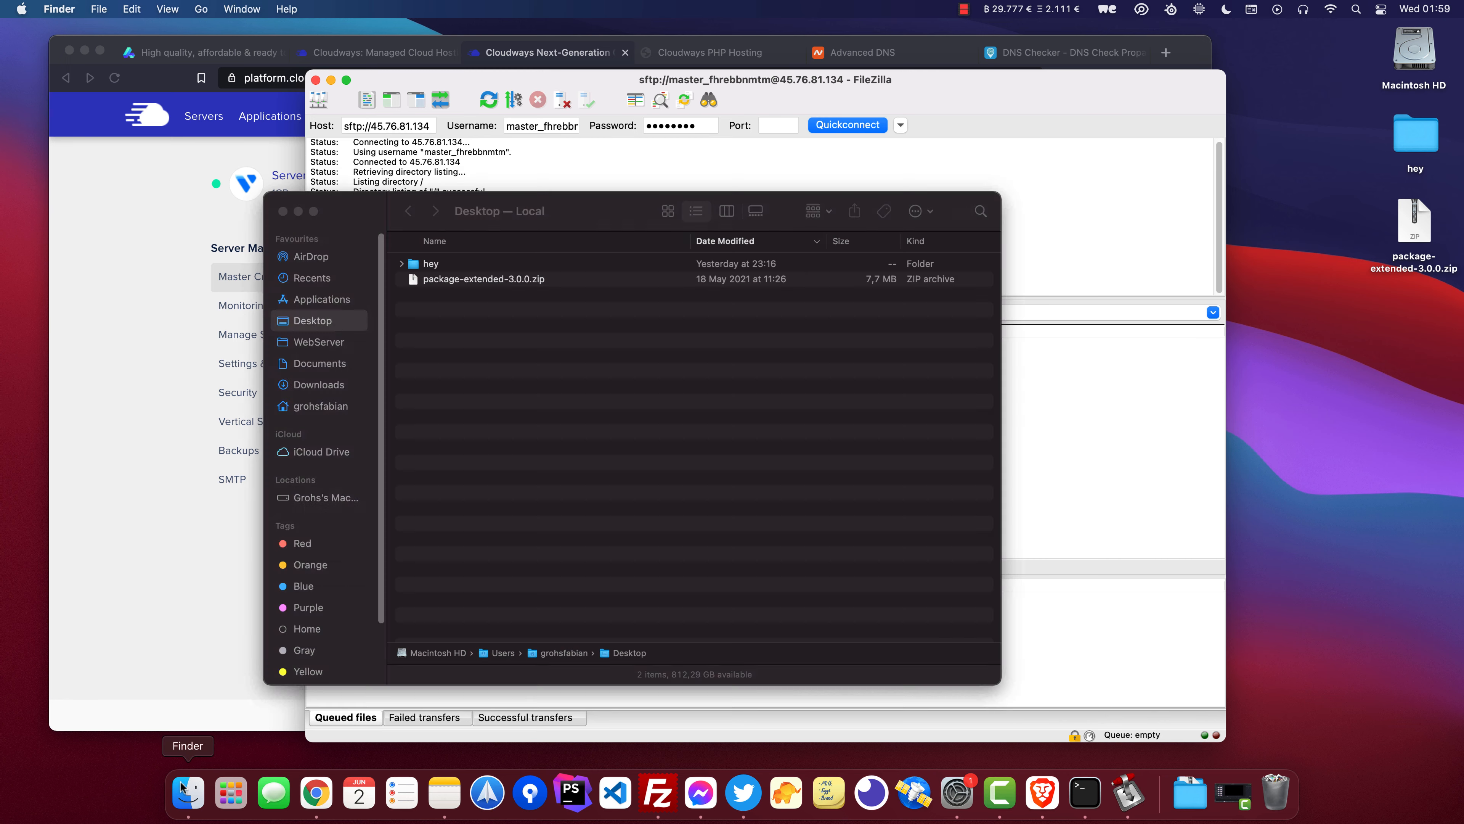
pyautogui.click(447, 282)
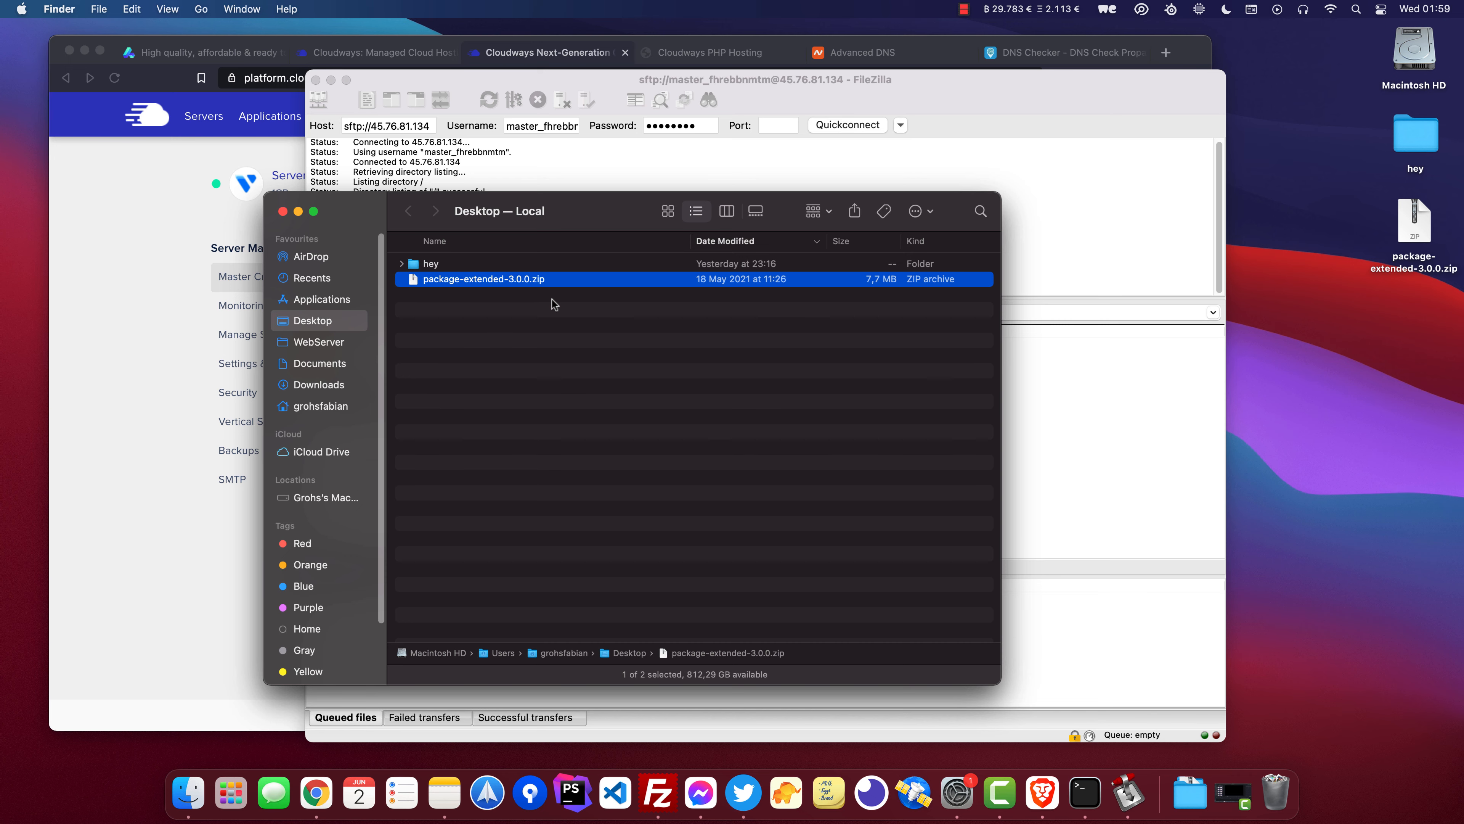
pyautogui.doubleClick(546, 281)
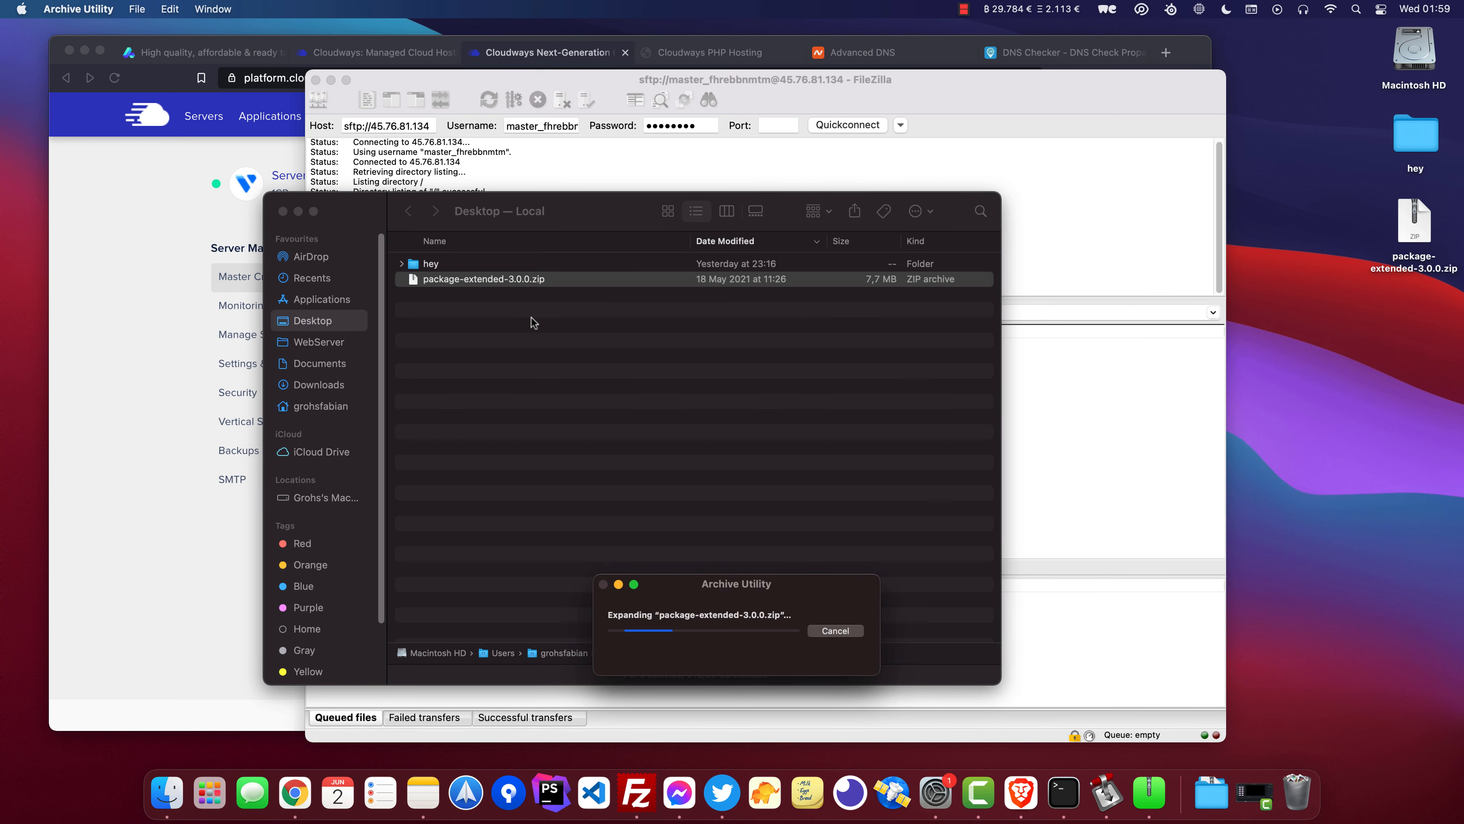
pyautogui.doubleClick(480, 297)
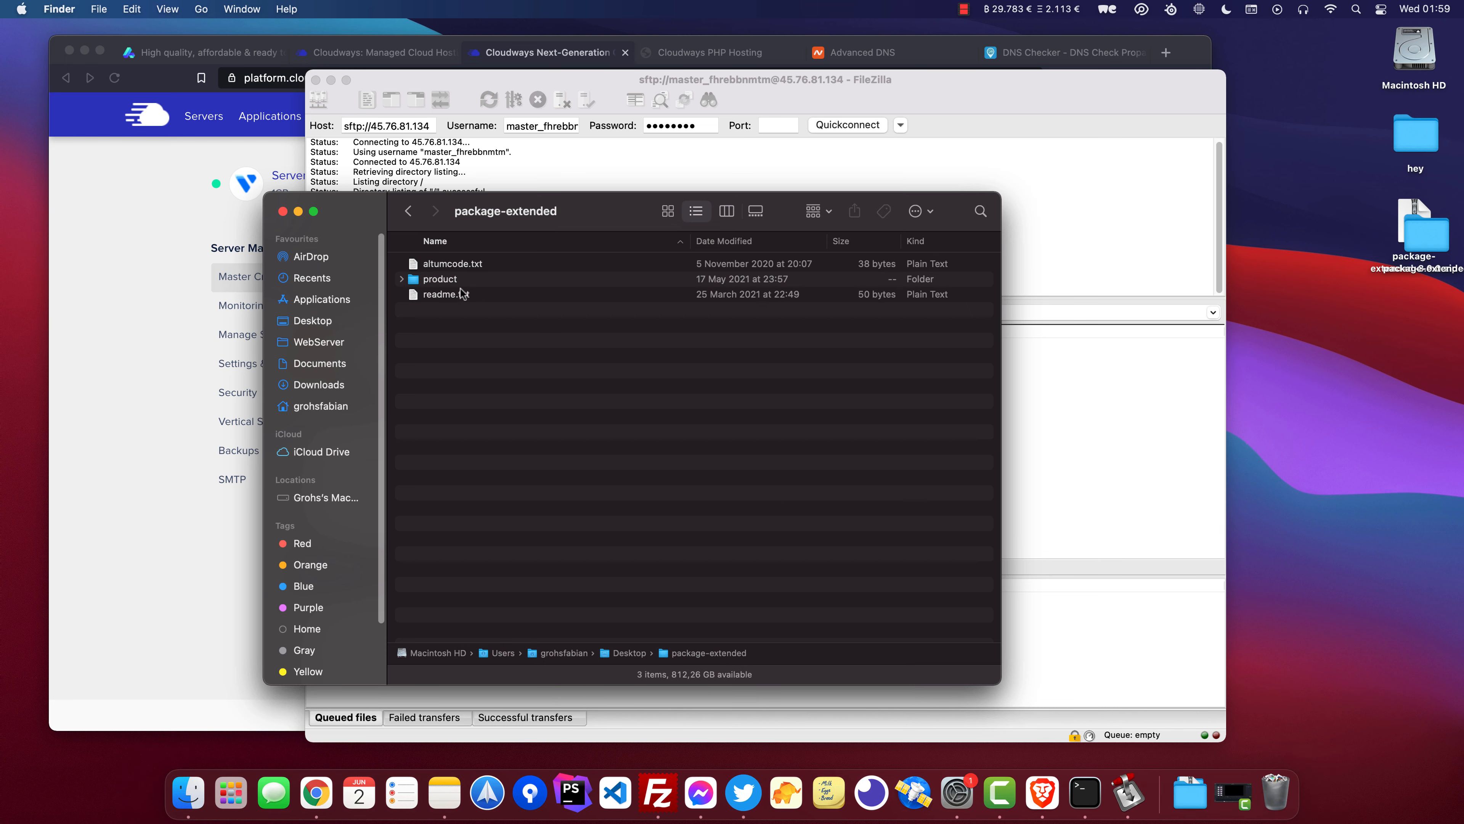
pyautogui.click(454, 283)
pyautogui.doubleClick(441, 281)
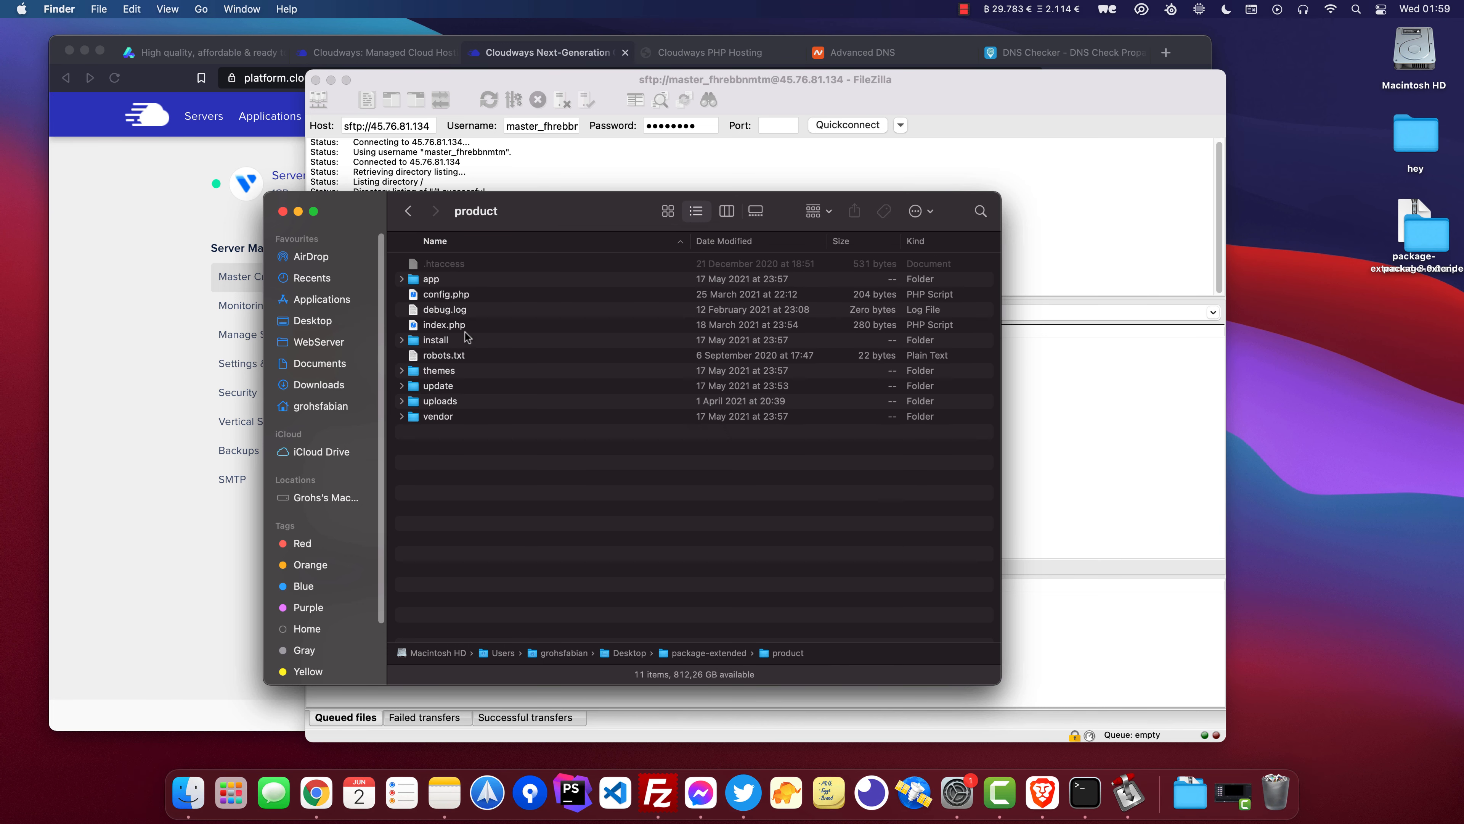
# Upload all files and folders from the product folder into the remote public_html directory.
pyautogui.moveTo(480, 450); pyautogui.dragTo(219, 197)
pyautogui.moveTo(213, 294); pyautogui.dragTo(880, 426)
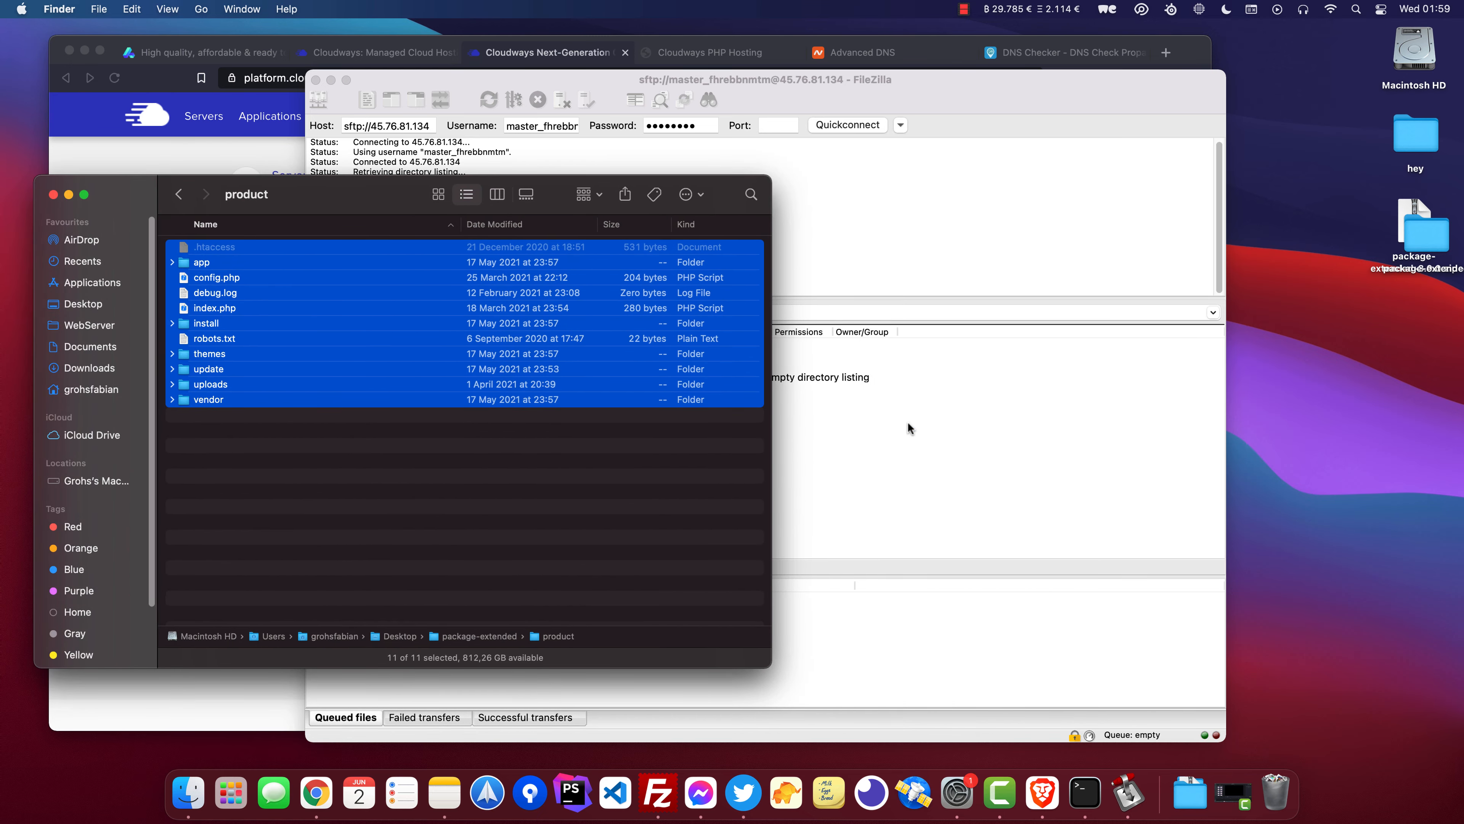
pyautogui.click(552, 83)
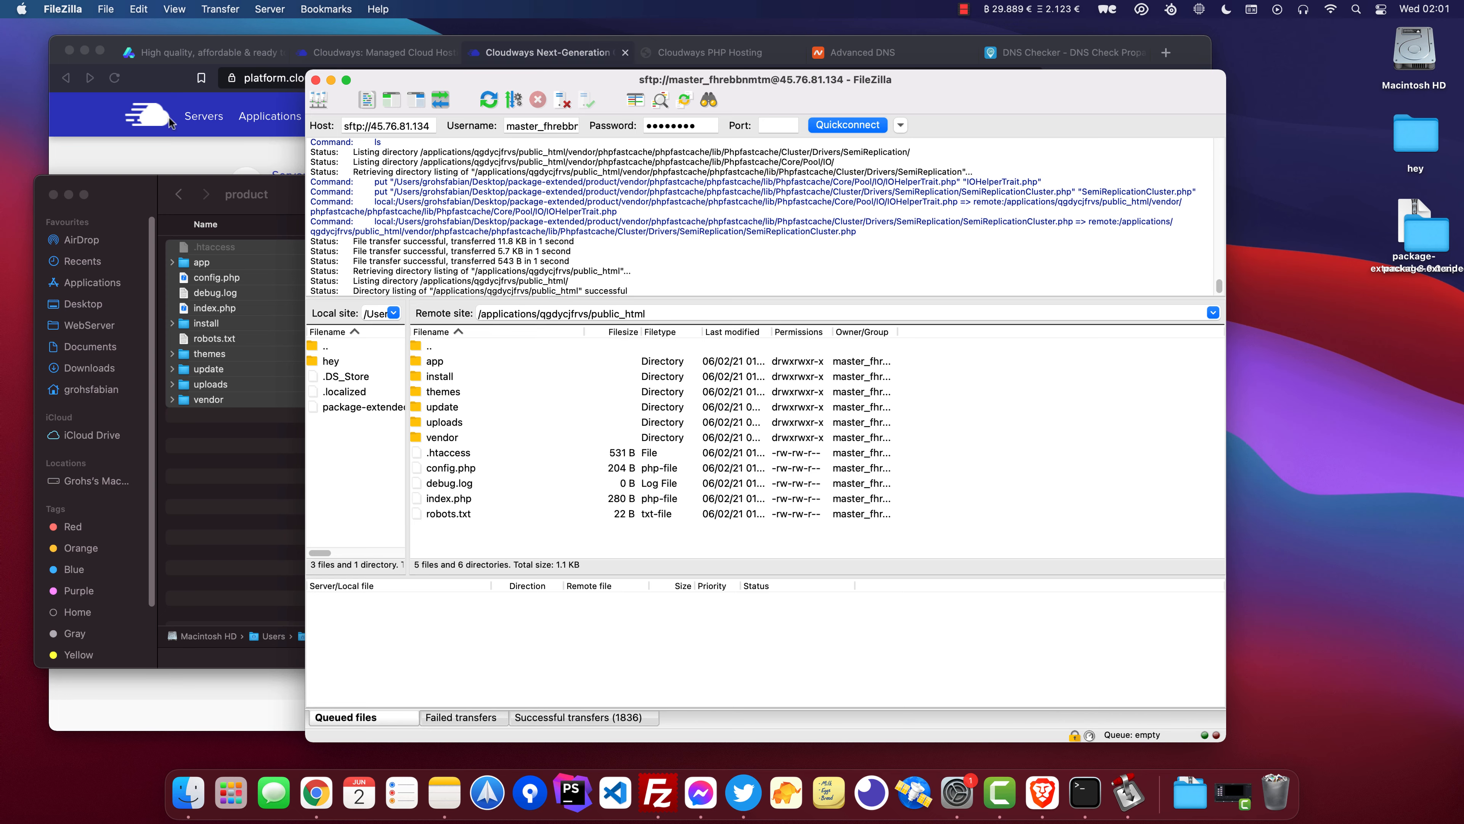
# Open altum.dev/install in a new browser tab.
pyautogui.click(212, 152)
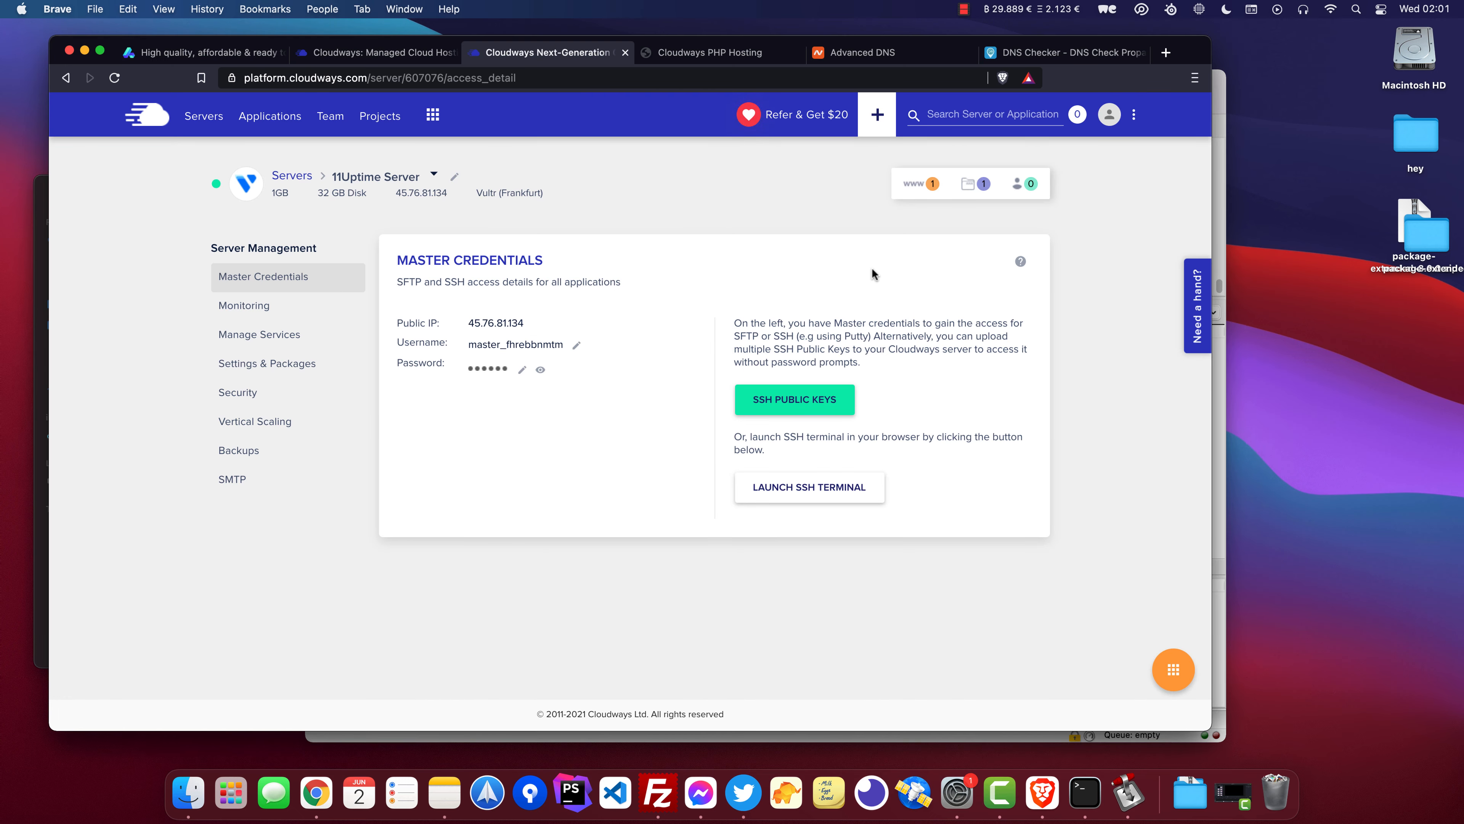
pyautogui.press('super+t')
pyautogui.write('altum.dev/install')
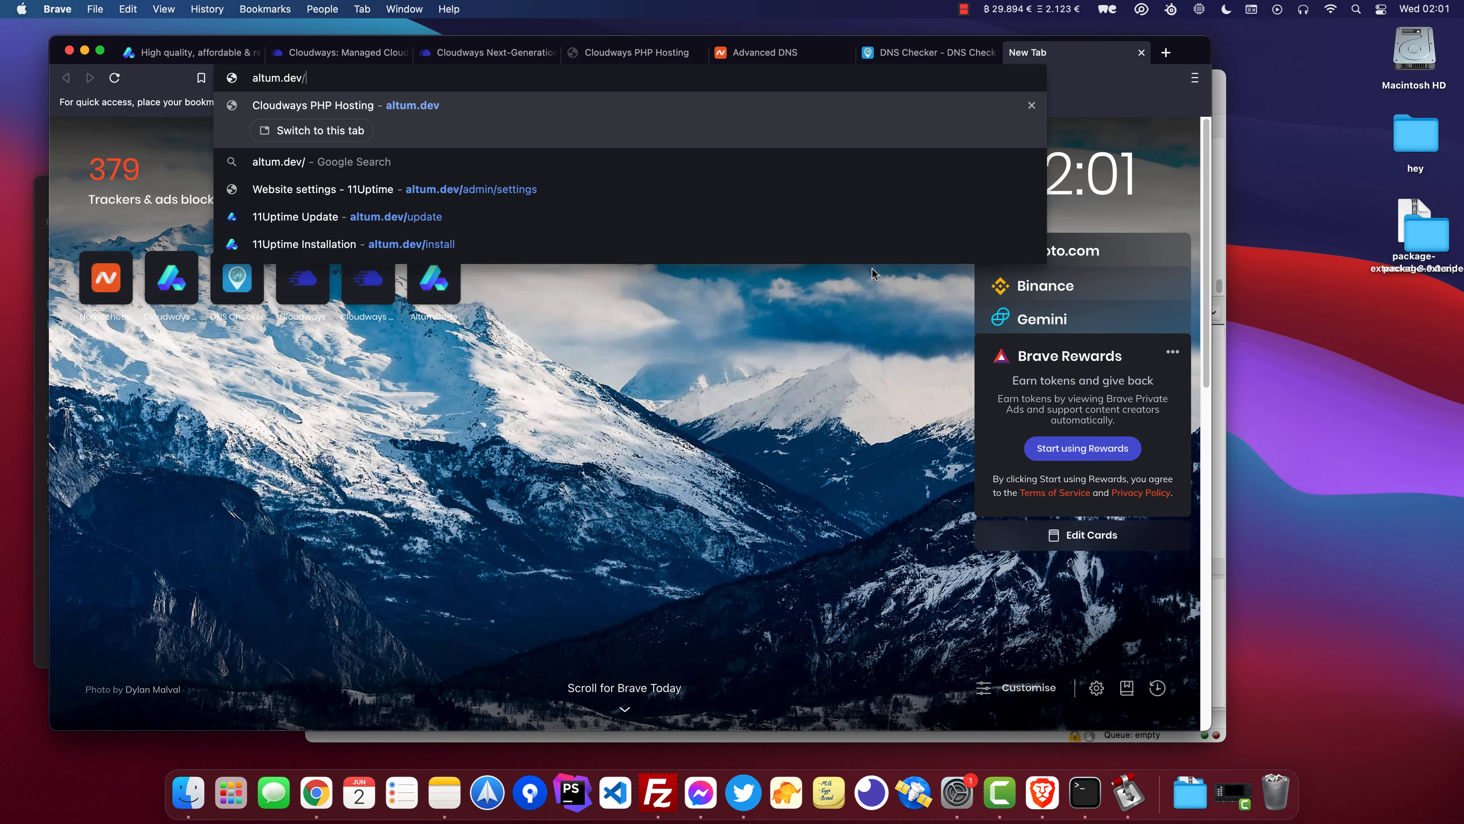
pyautogui.press('Return')
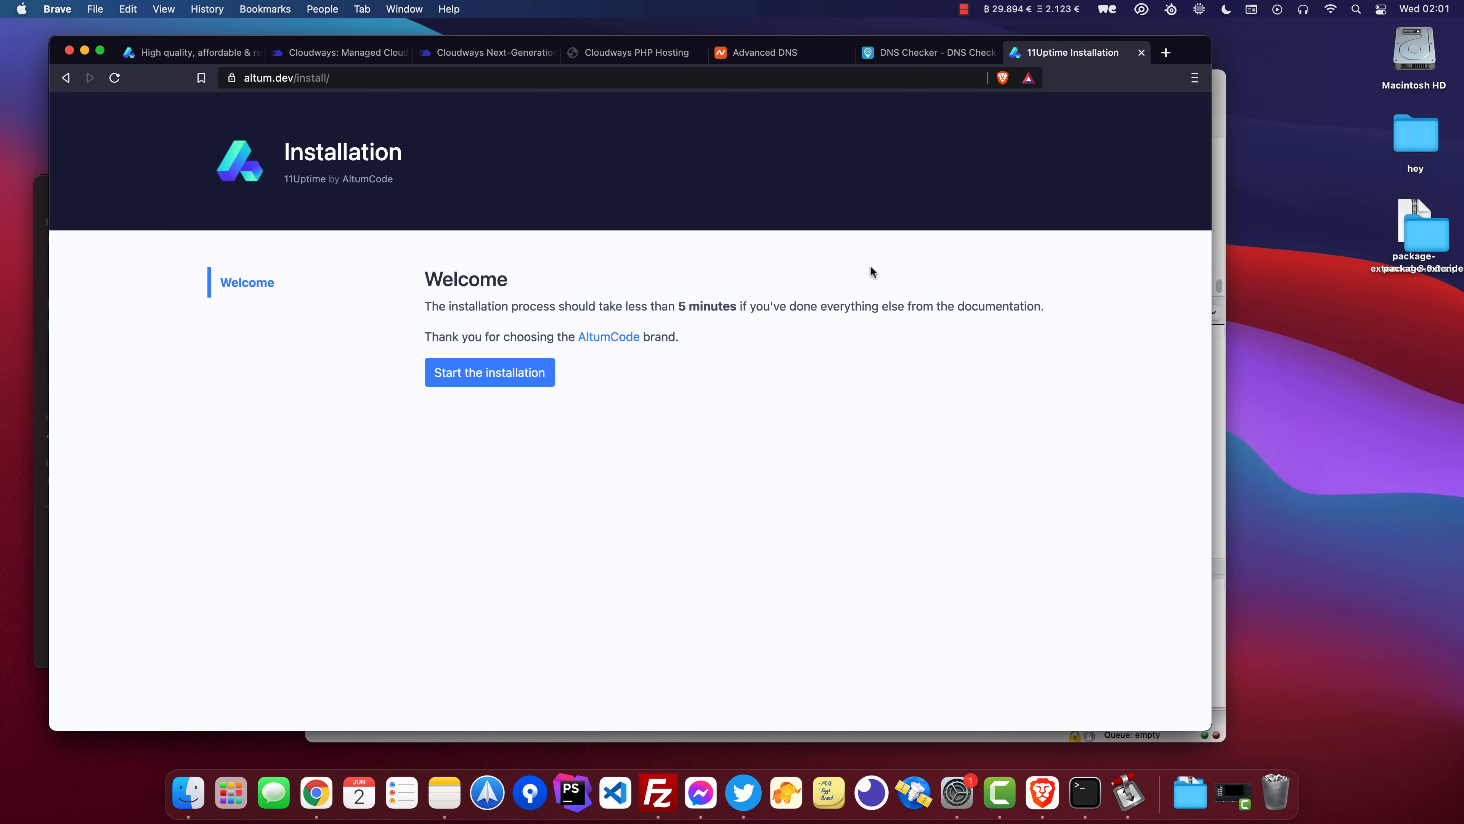
# Start the installation and accept the license agreement.
pyautogui.click(447, 362)
pyautogui.scroll(-10, 445, 412)
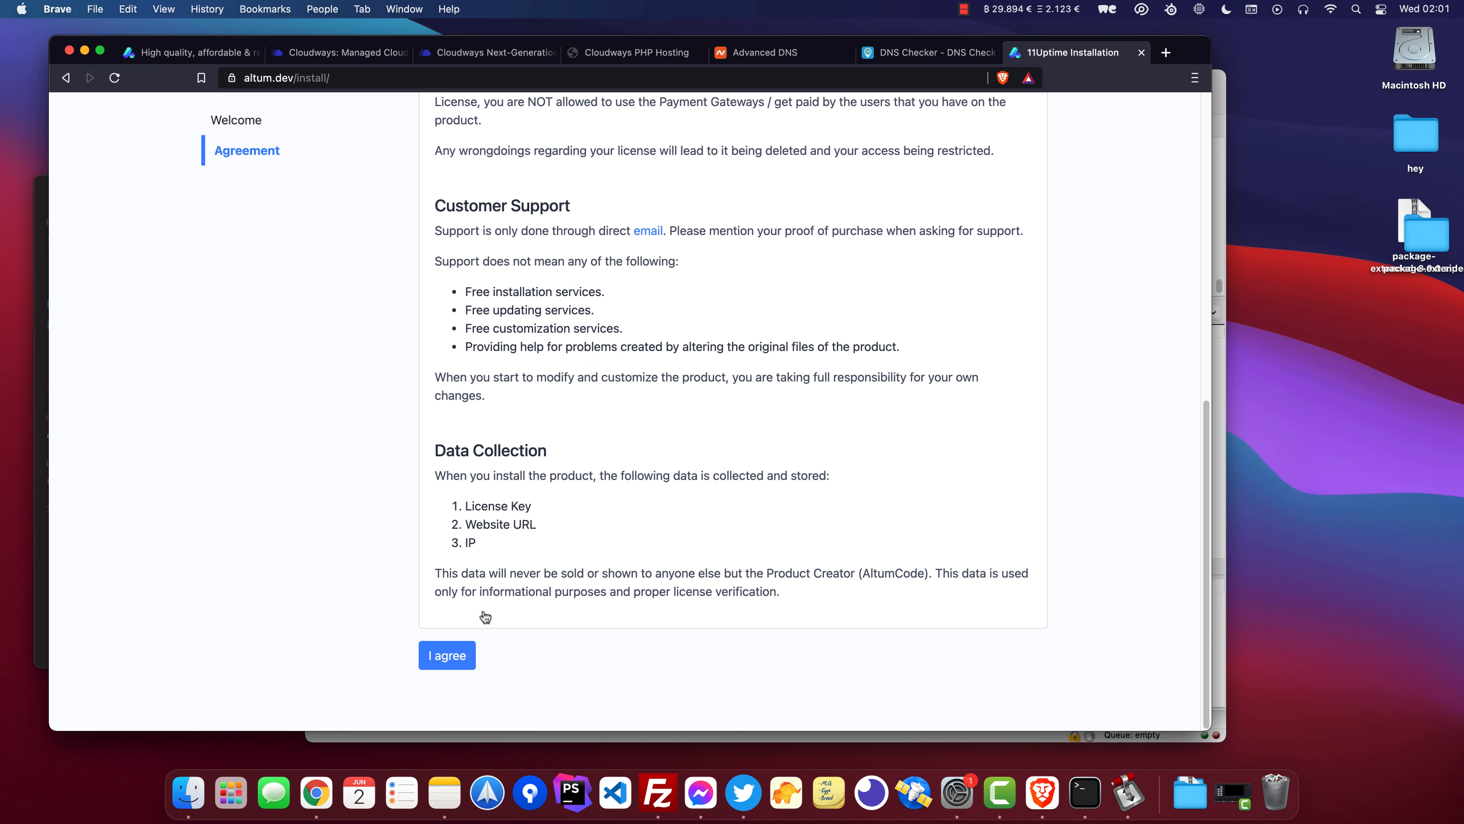
pyautogui.click(446, 656)
pyautogui.scroll(4, 530, 337)
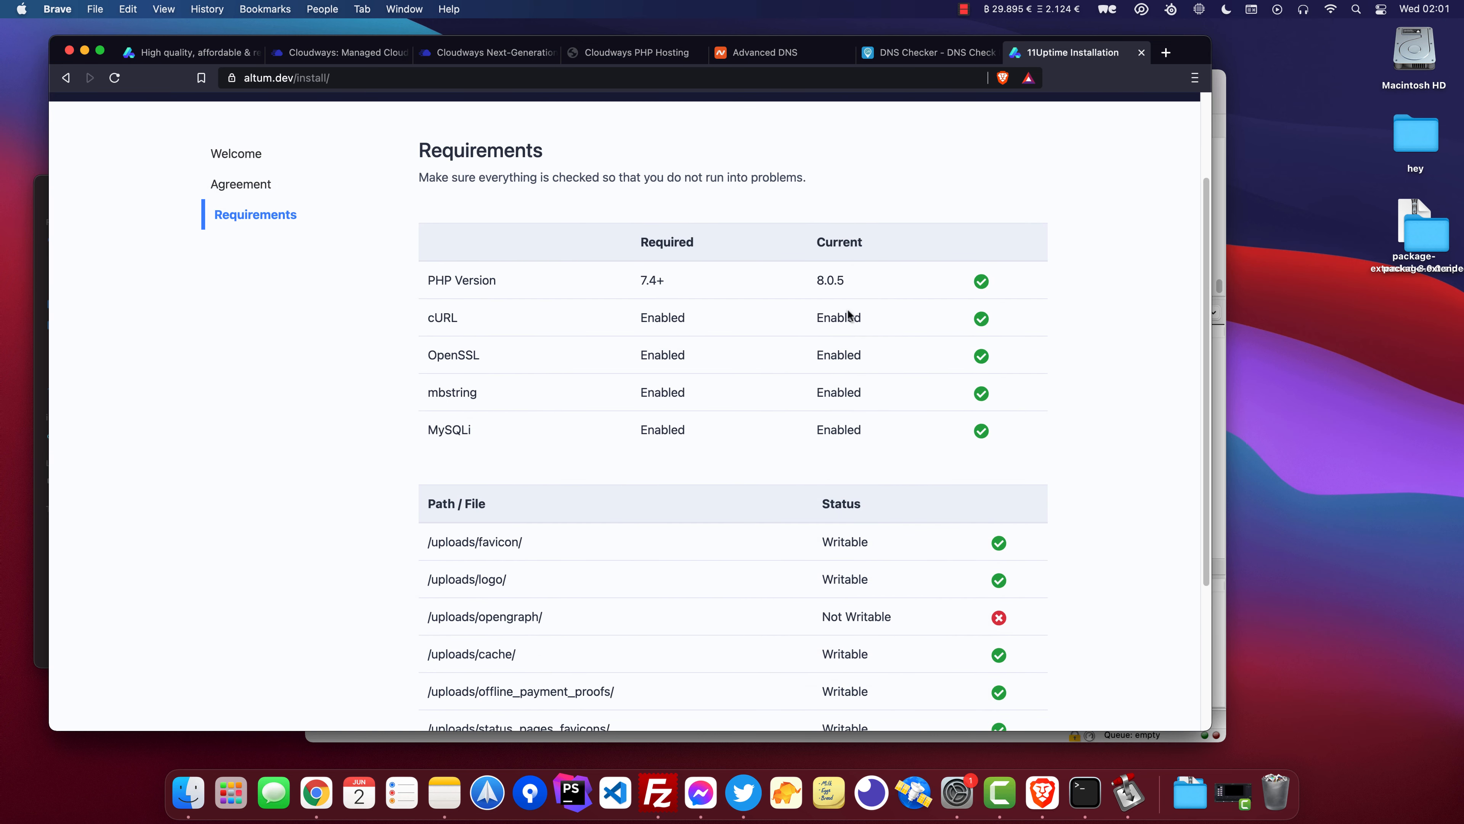
# Review the requirements table for paths that are not writable.
pyautogui.scroll(-3, 775, 366)
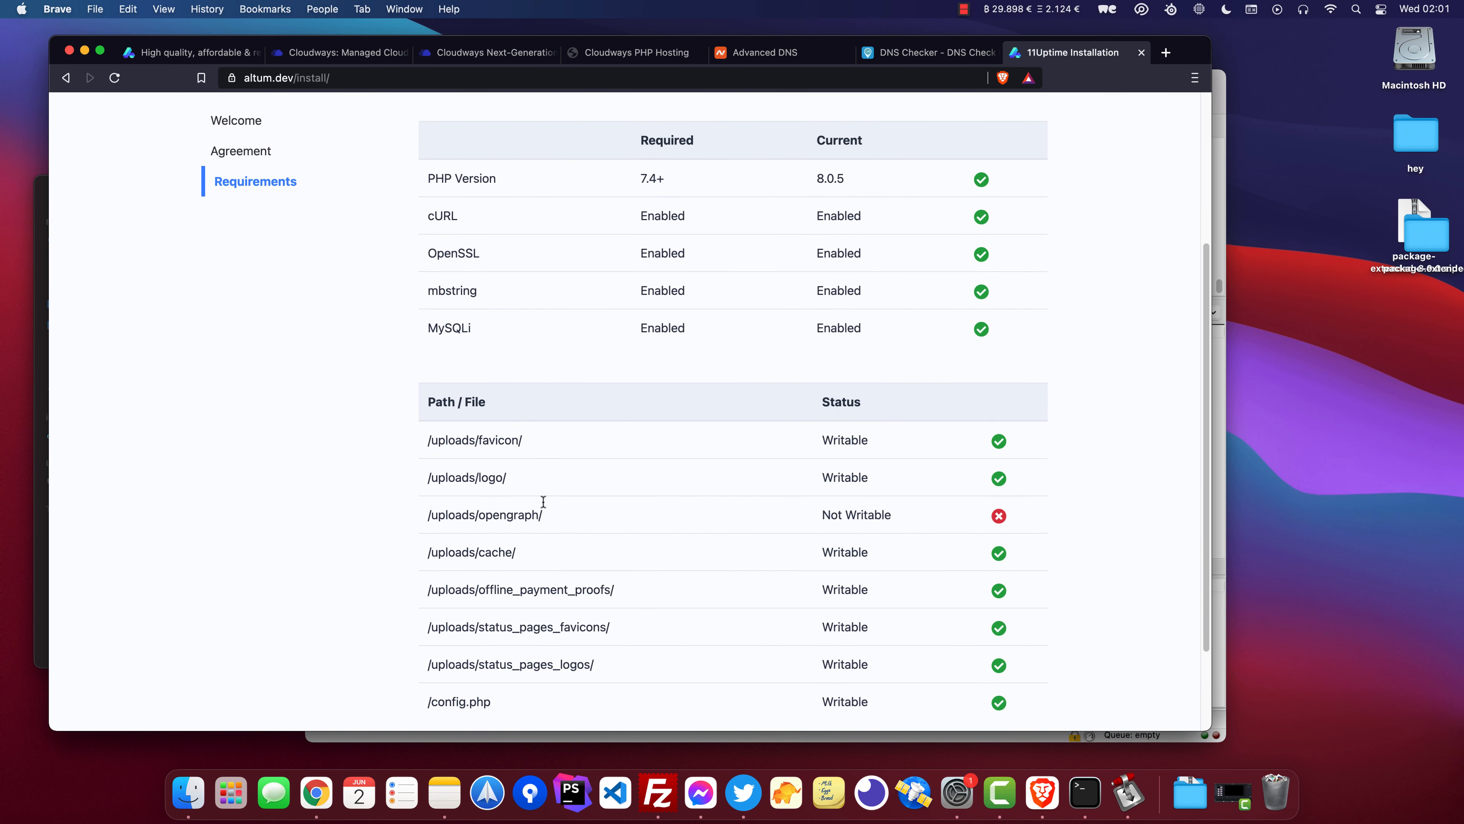
pyautogui.moveTo(543, 517); pyautogui.dragTo(446, 518)
pyautogui.click(429, 517)
pyautogui.scroll(-1, 547, 506)
pyautogui.scroll(-1, 703, 588)
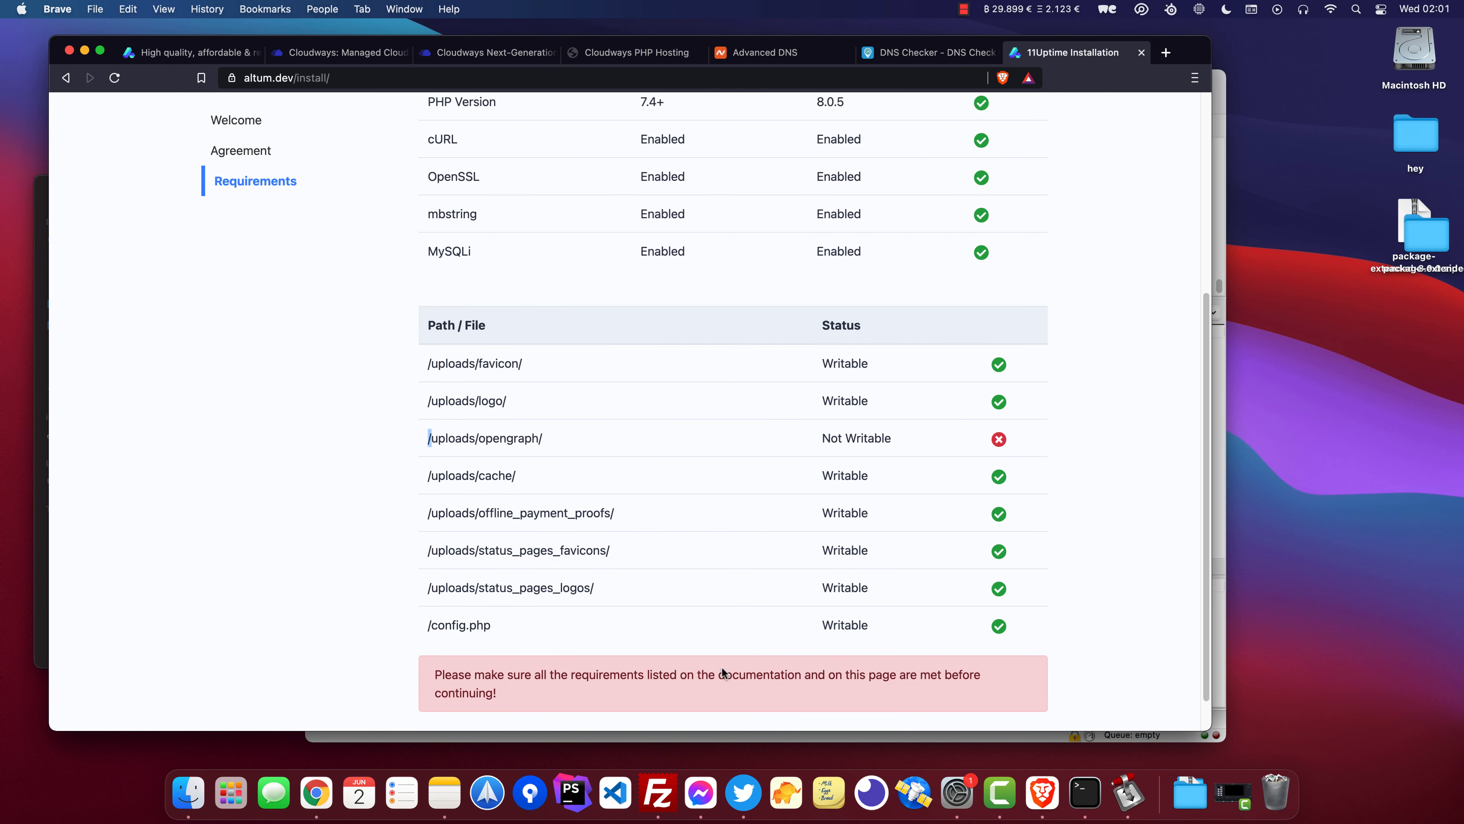
# Set the remote uploads directory's permissions to 777, recursing into all files and subdirectories.
pyautogui.click(669, 787)
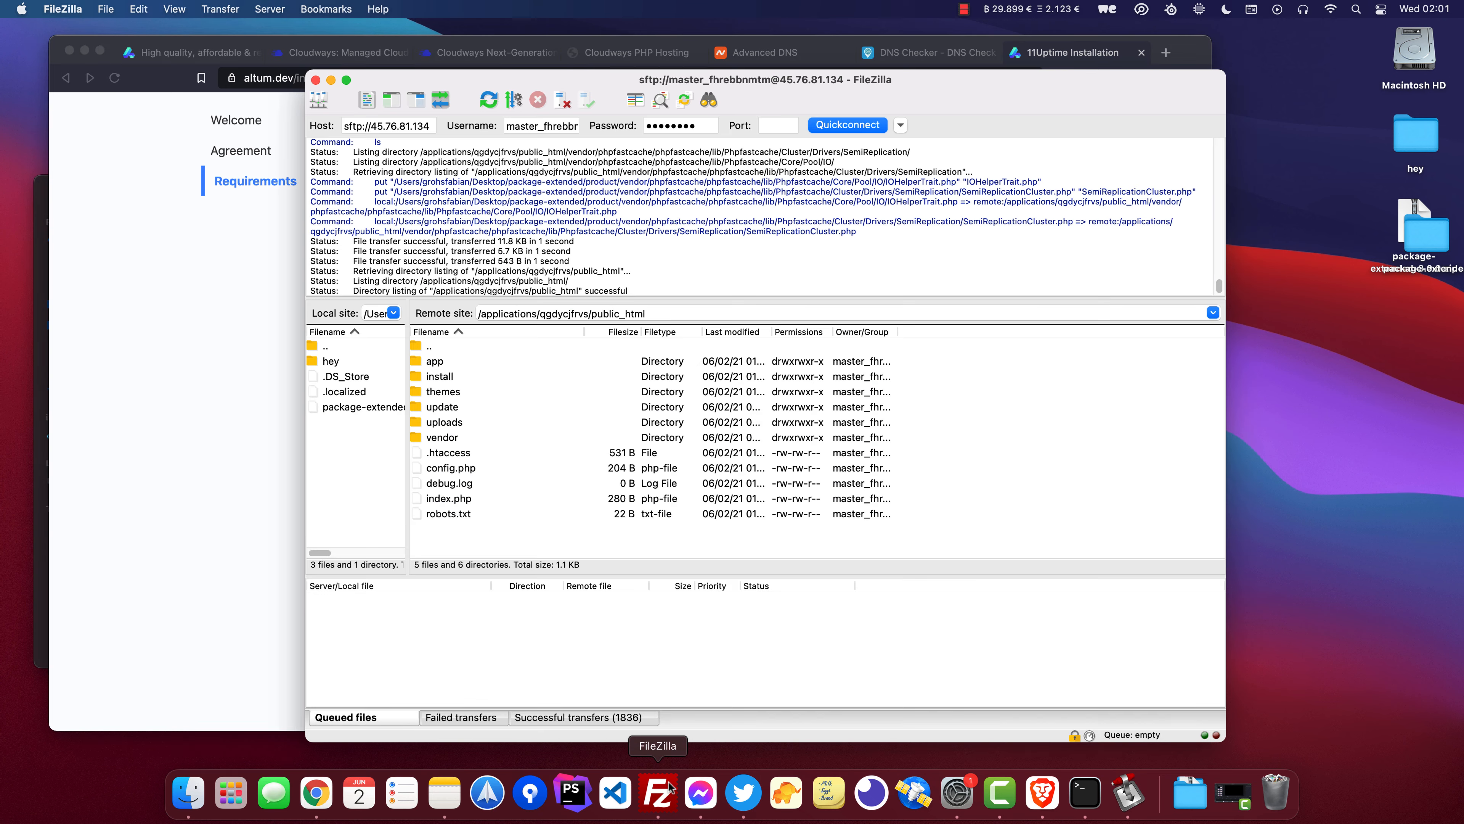
pyautogui.rightClick(449, 428)
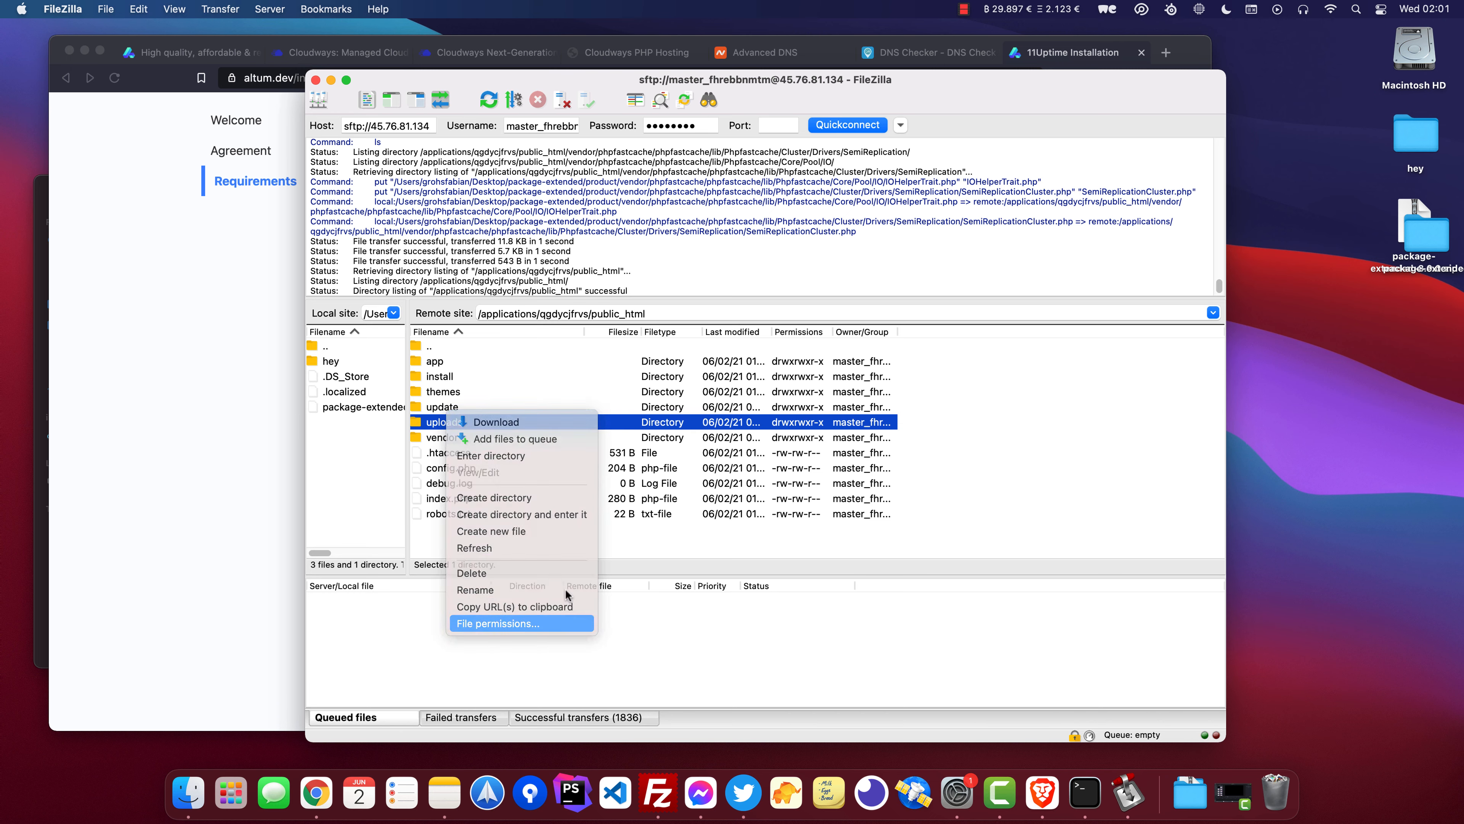
pyautogui.click(545, 623)
pyautogui.doubleClick(789, 472)
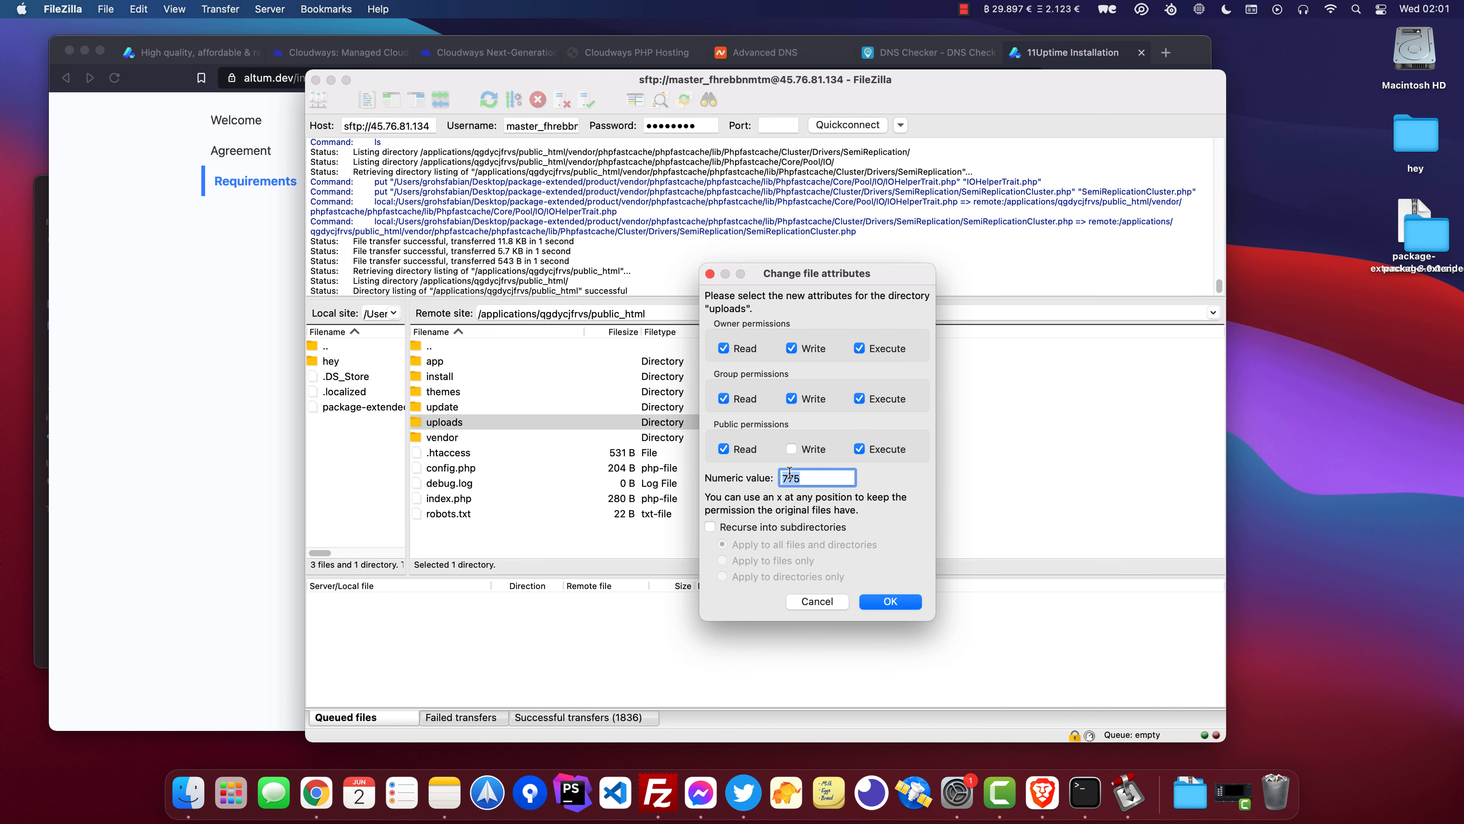
pyautogui.write('777')
pyautogui.click(787, 527)
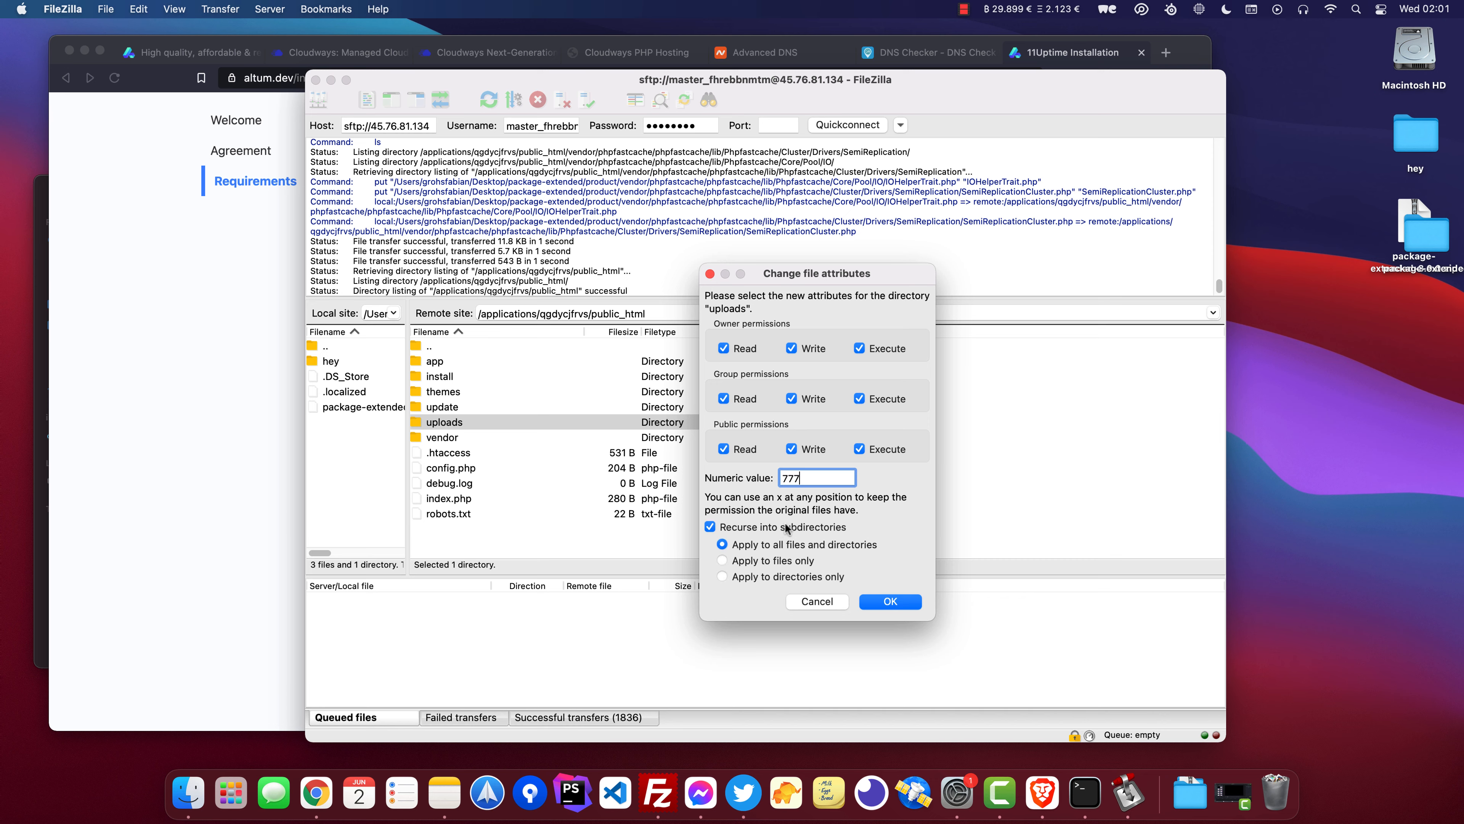
pyautogui.click(907, 602)
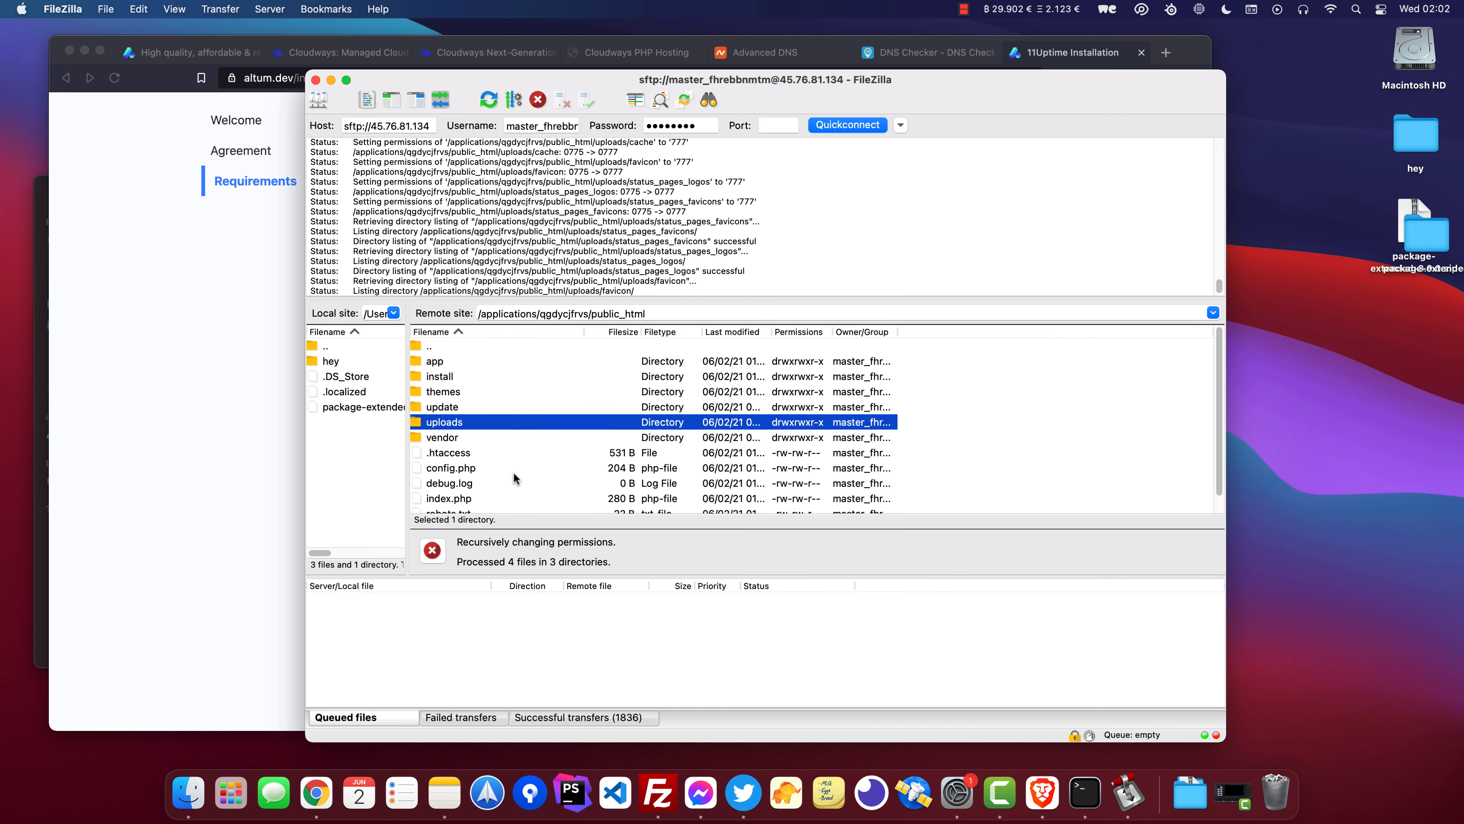
# Set the permissions of the remote config.php file to 777.
pyautogui.click(463, 469)
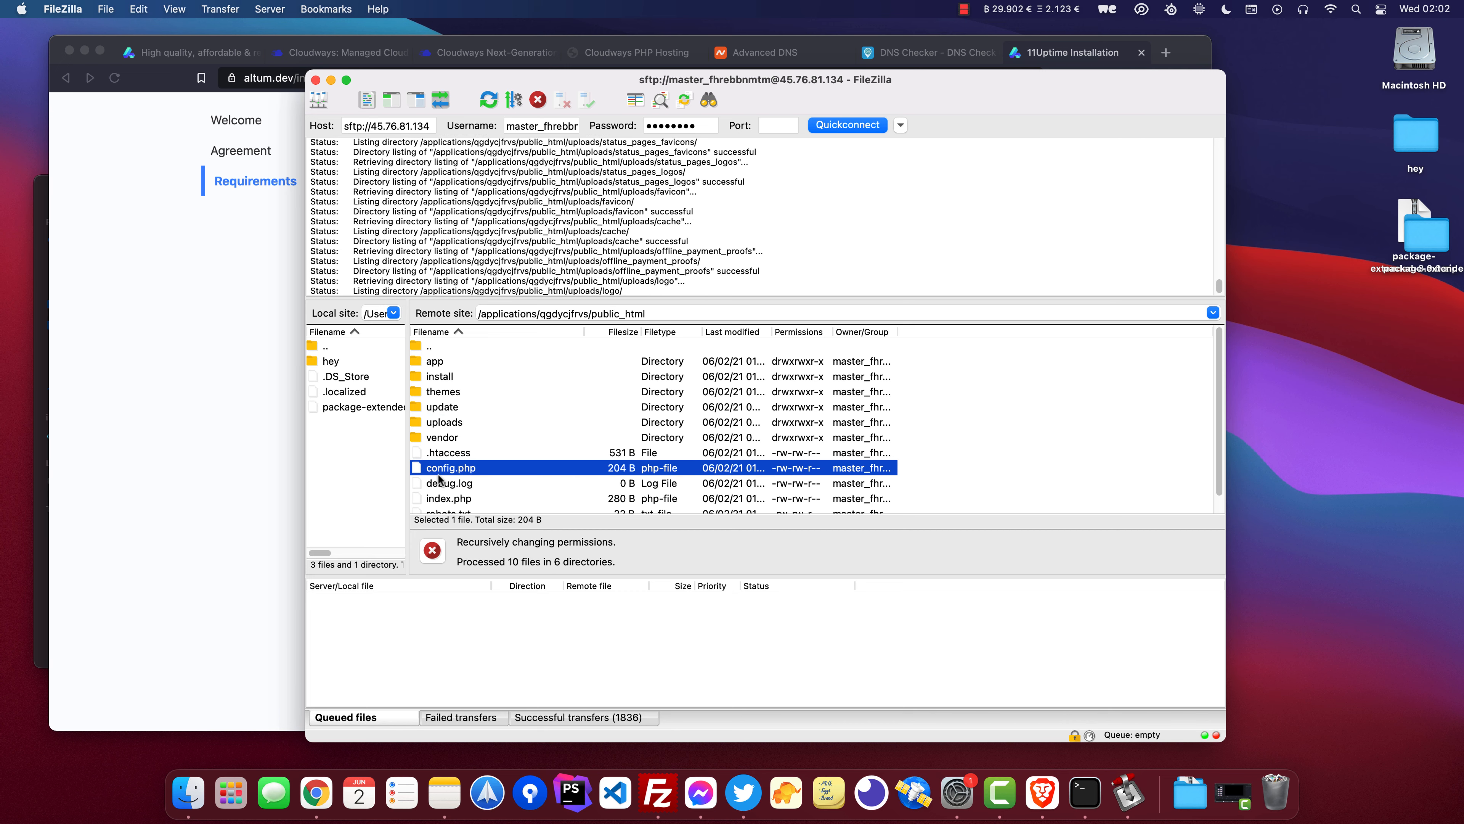
pyautogui.rightClick(468, 472)
pyautogui.click(474, 662)
pyautogui.moveTo(822, 507); pyautogui.dragTo(773, 523)
pyautogui.write('777')
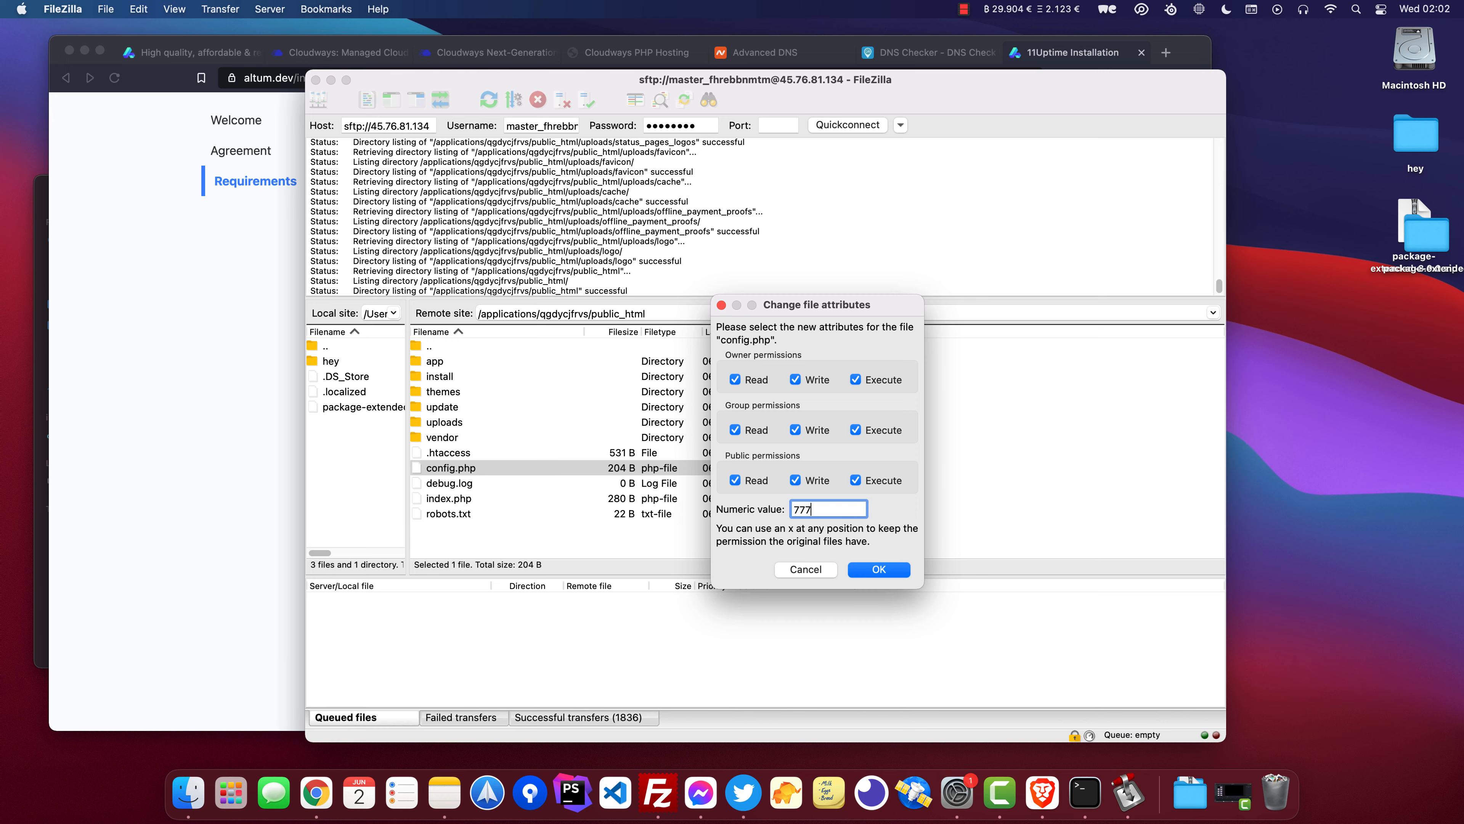
pyautogui.click(874, 567)
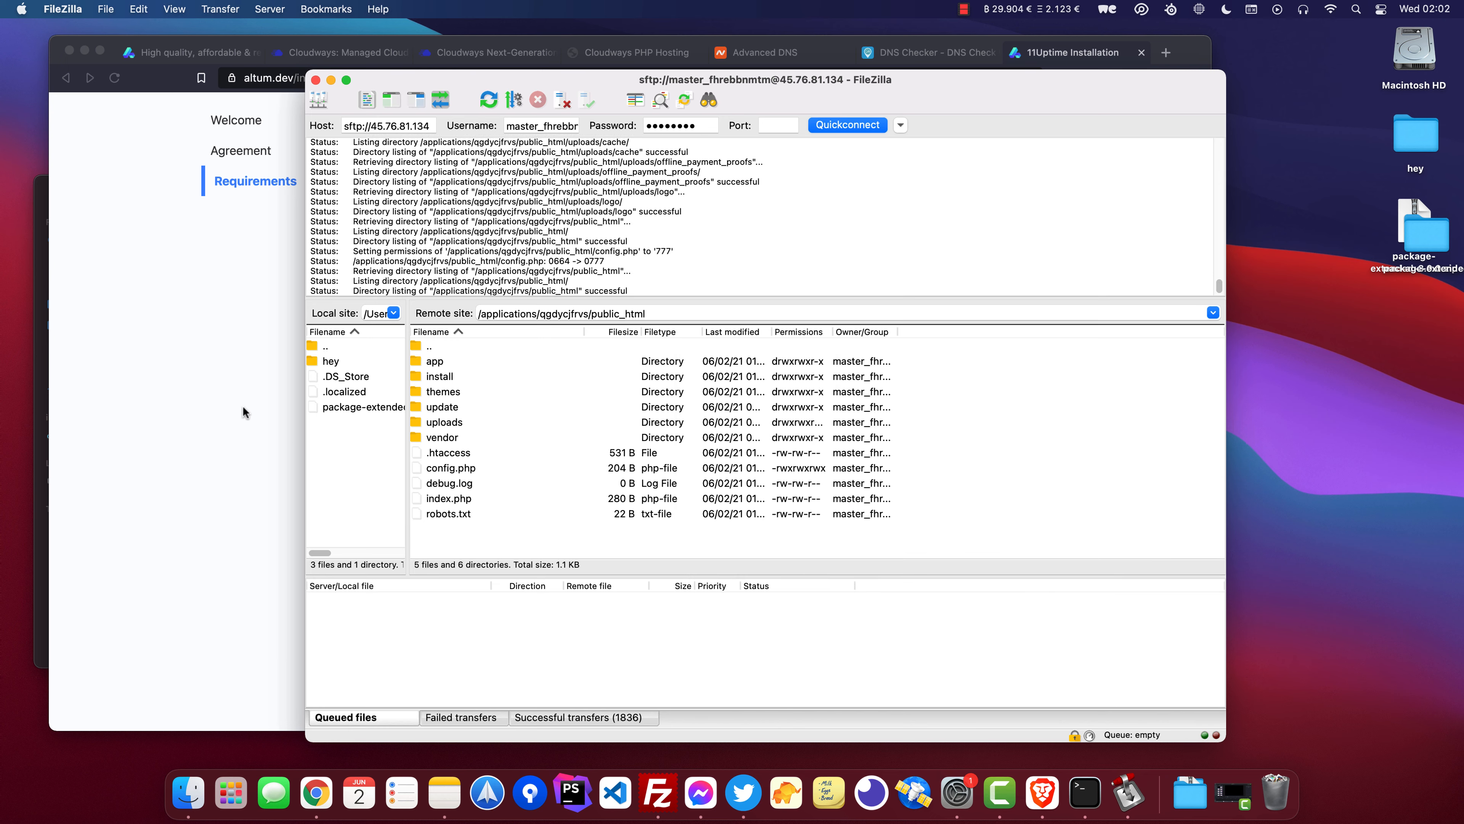
# Reload the installer and proceed through the welcome, agreement and requirements steps to the setup form.
pyautogui.click(208, 339)
pyautogui.scroll(-1, 208, 339)
pyautogui.press('super+r')
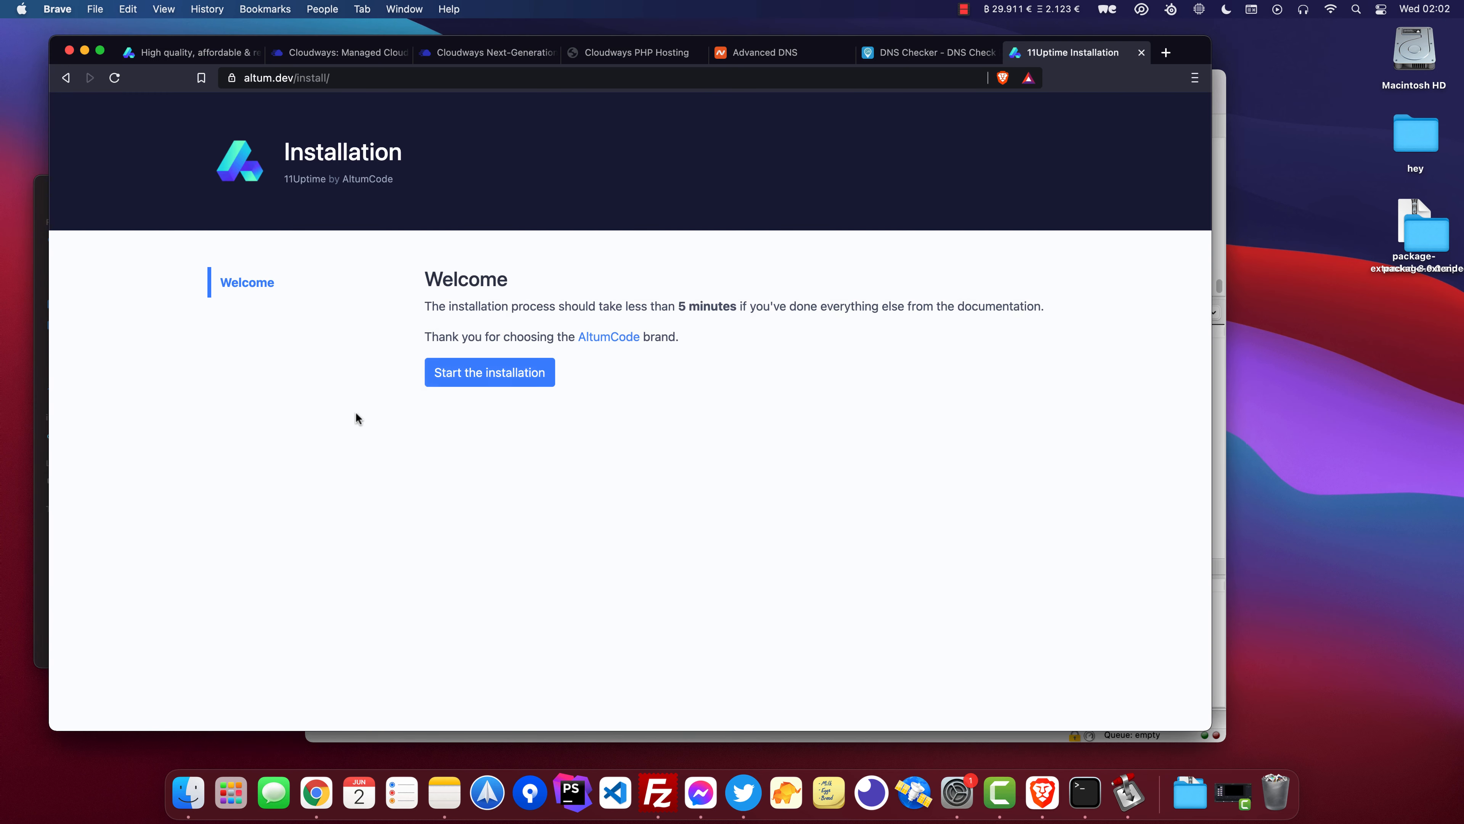
pyautogui.click(474, 373)
pyautogui.scroll(-10, 488, 476)
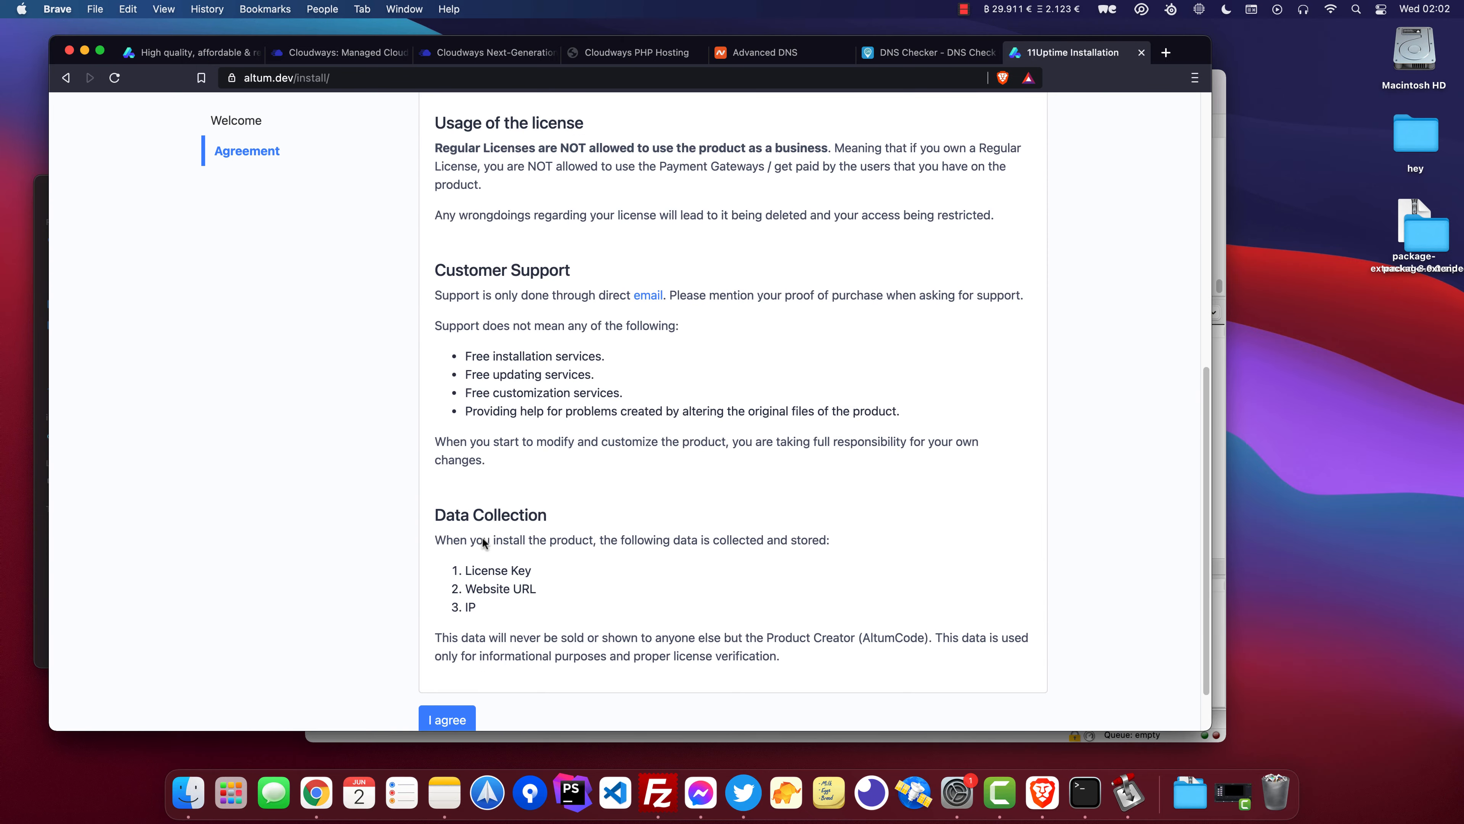
pyautogui.click(444, 716)
pyautogui.scroll(3, 585, 523)
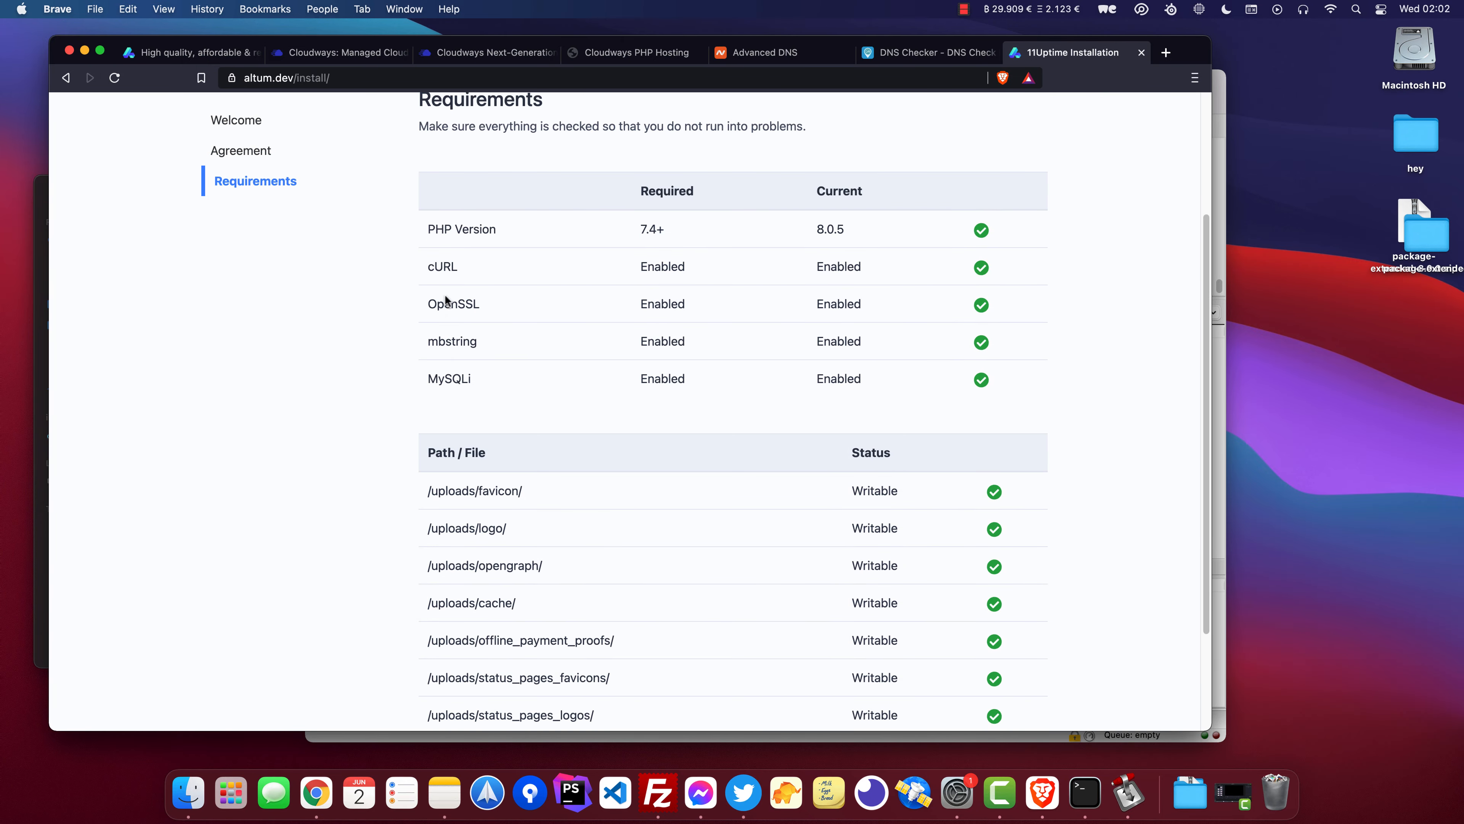
pyautogui.moveTo(749, 203); pyautogui.dragTo(902, 474)
pyautogui.scroll(-3, 902, 474)
pyautogui.click(657, 595)
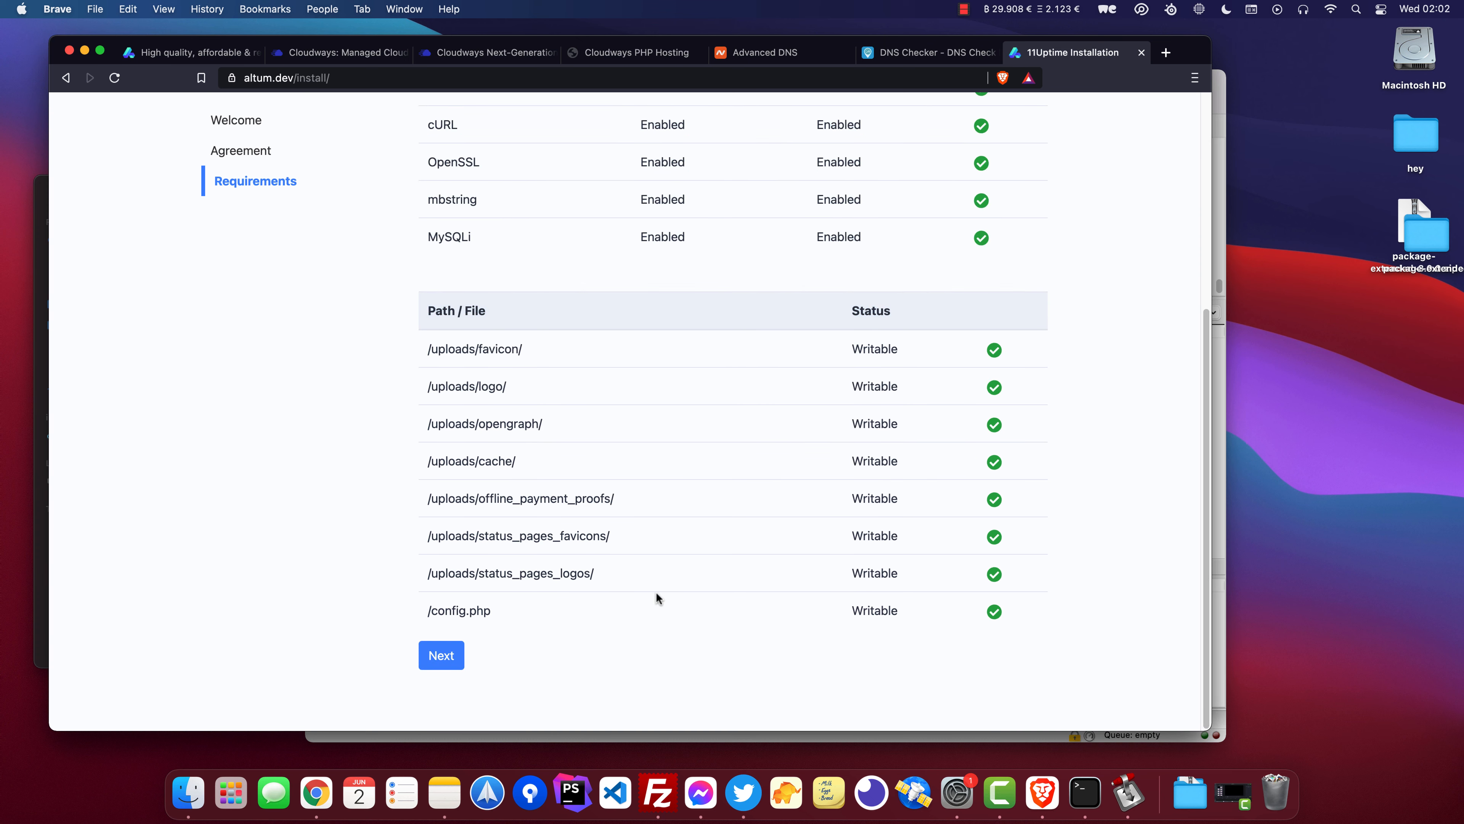
pyautogui.click(423, 665)
pyautogui.scroll(5, 369, 404)
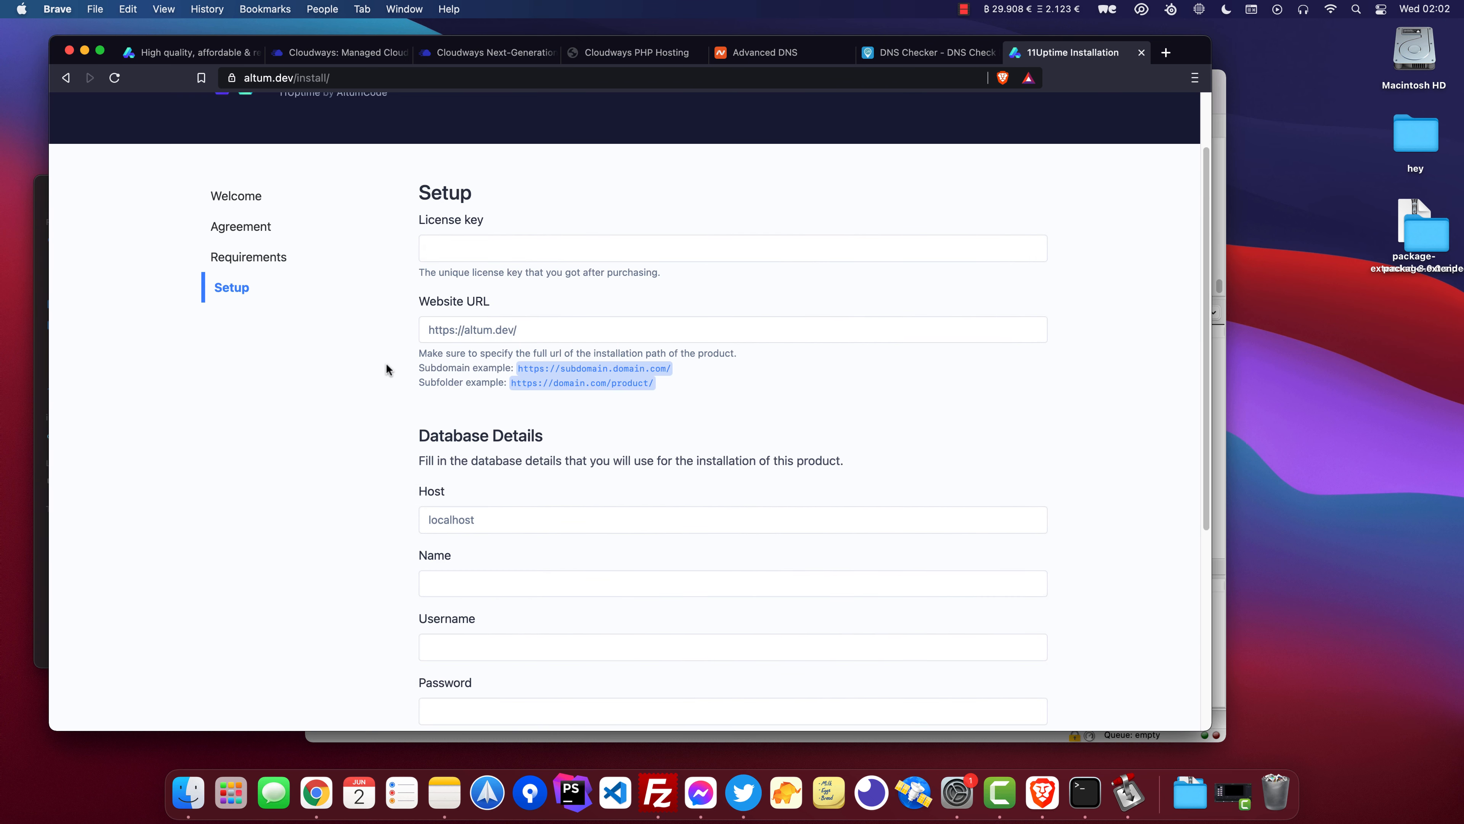
# Examine the setup form's license key, website URL and database fields.
pyautogui.click(461, 247)
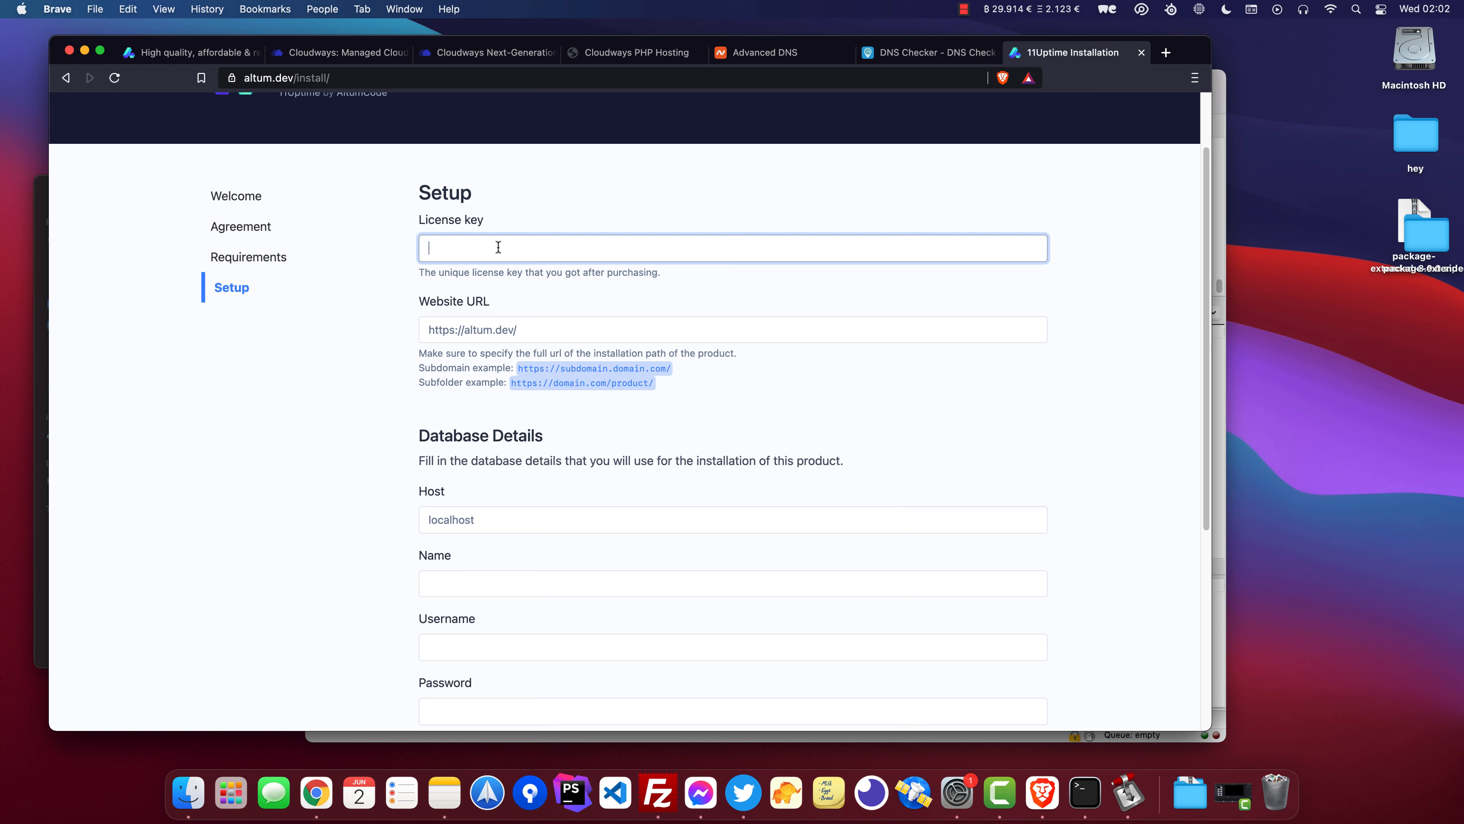
pyautogui.tripleClick(522, 330)
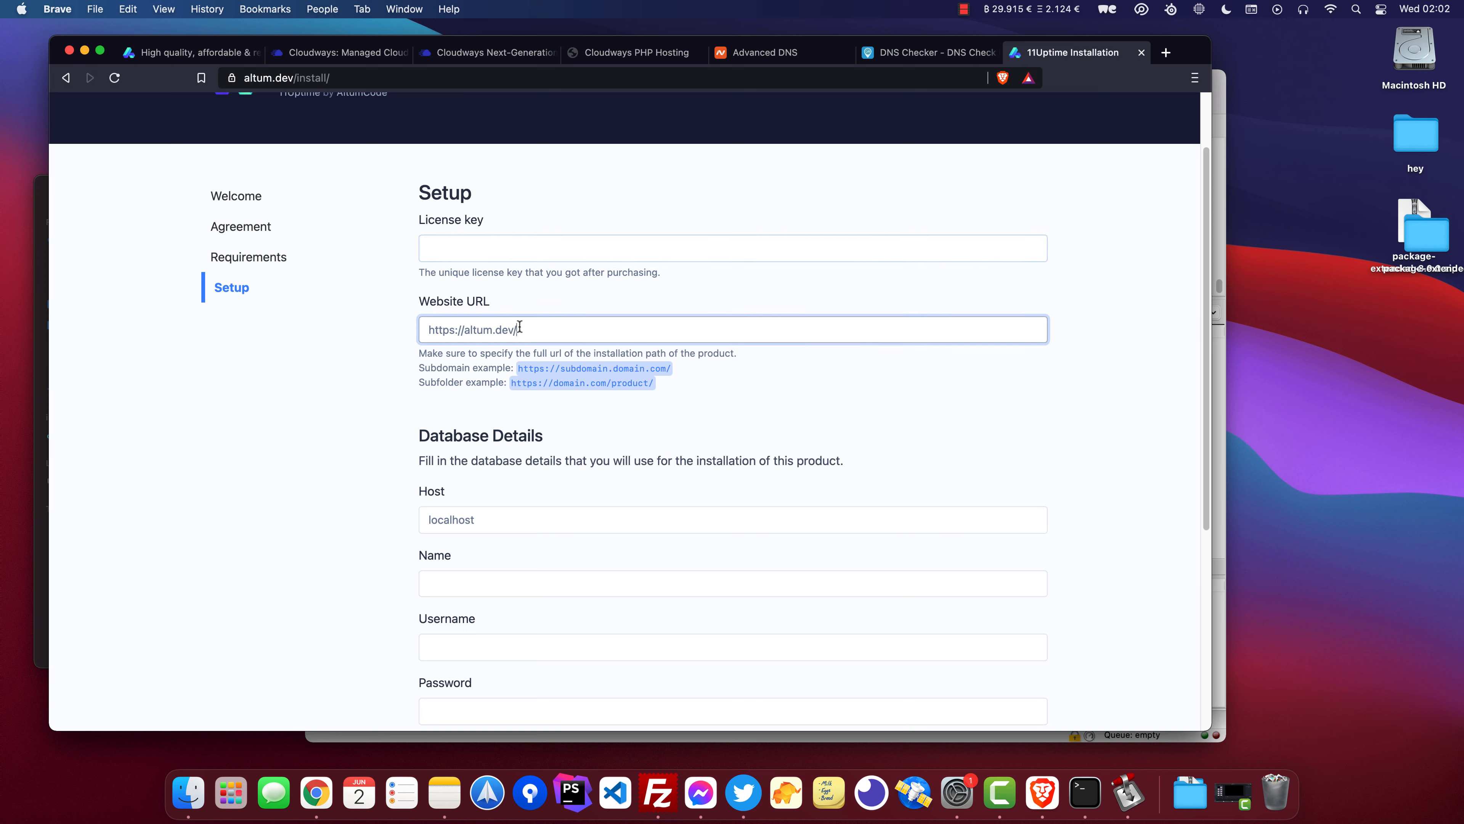
pyautogui.click(568, 335)
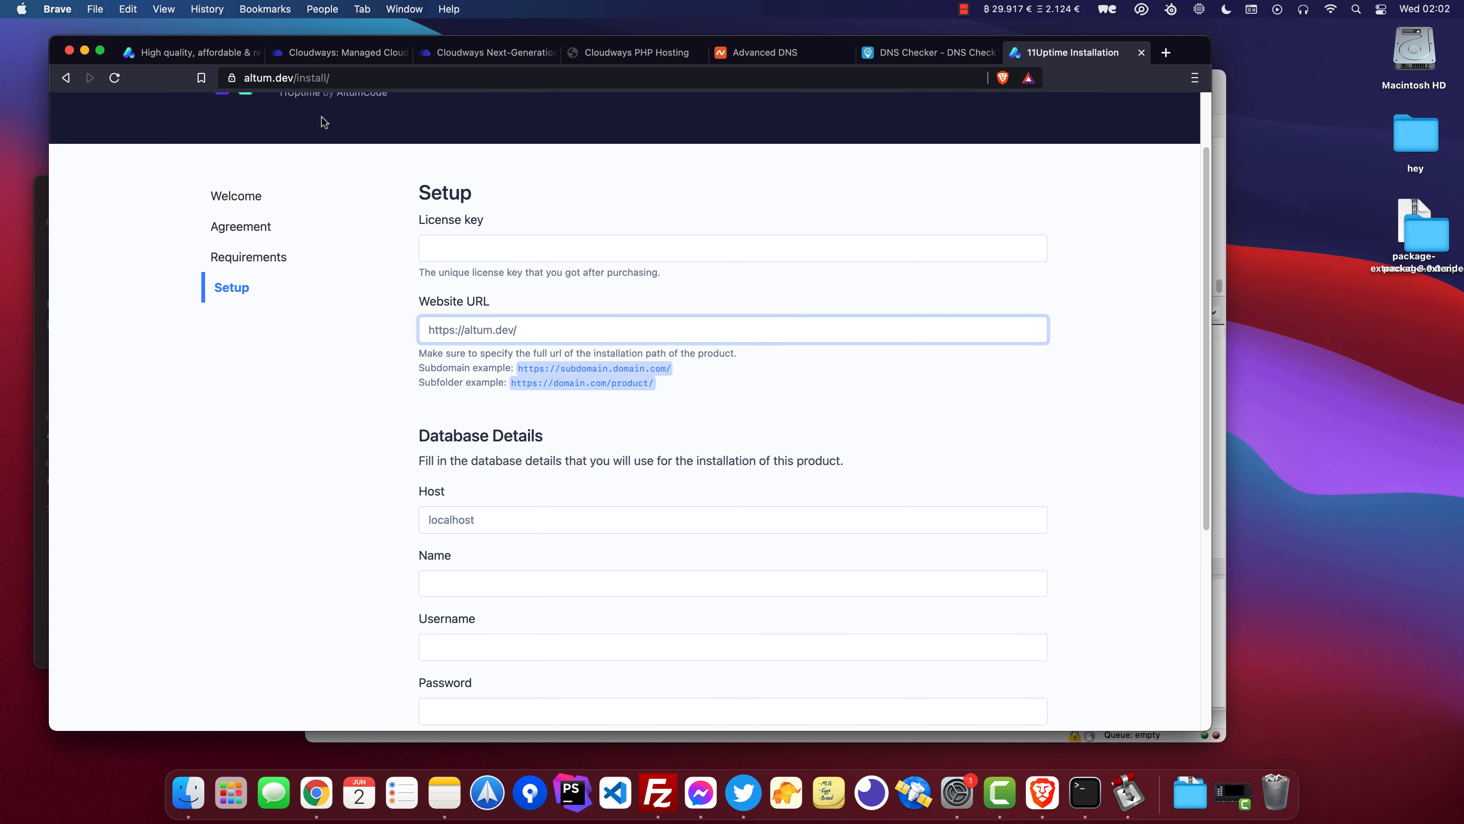
pyautogui.scroll(-1, 490, 557)
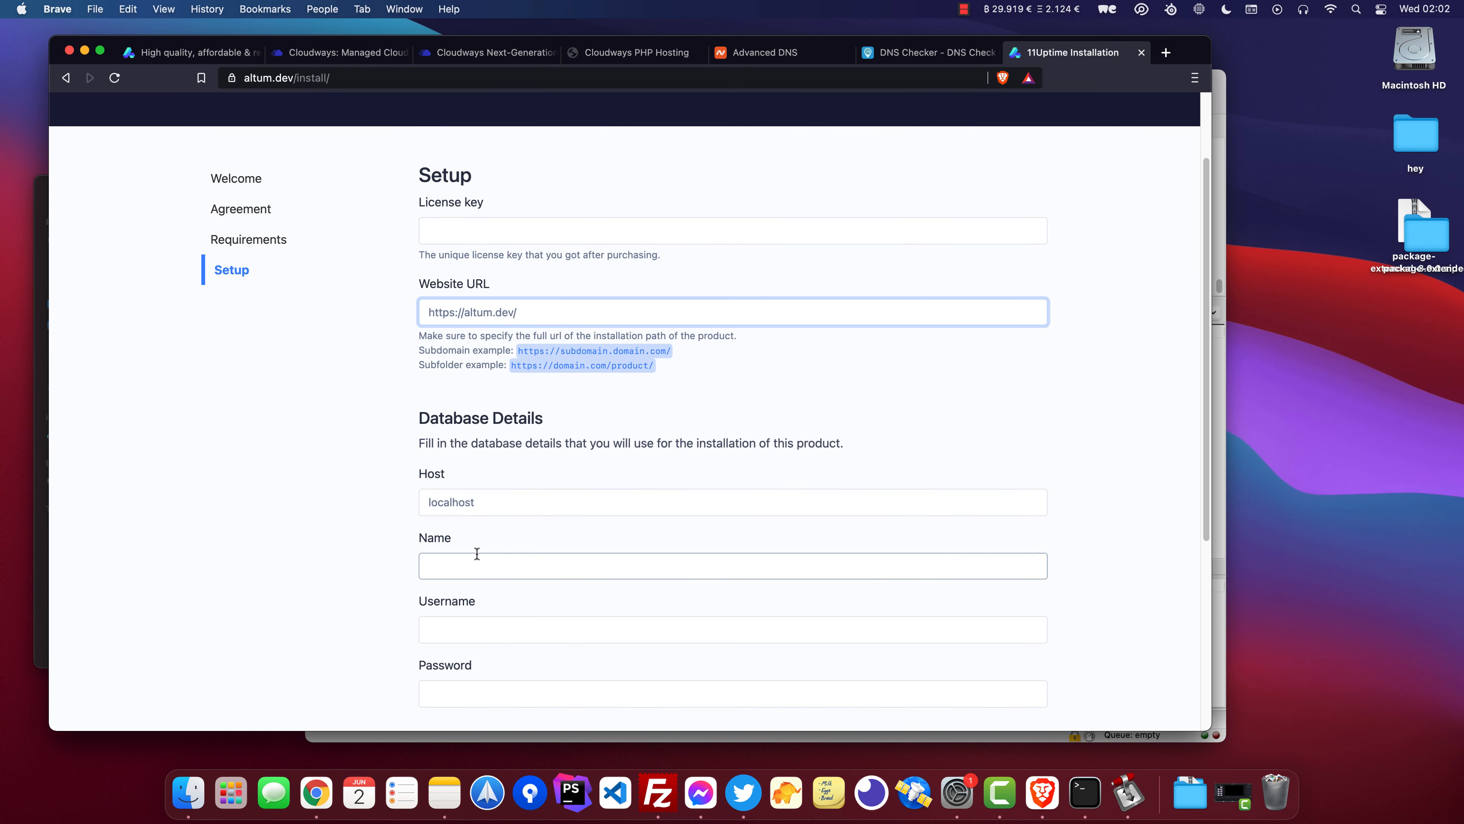
pyautogui.click(476, 556)
pyautogui.click(459, 228)
pyautogui.moveTo(426, 202); pyautogui.dragTo(511, 214)
pyautogui.click(501, 231)
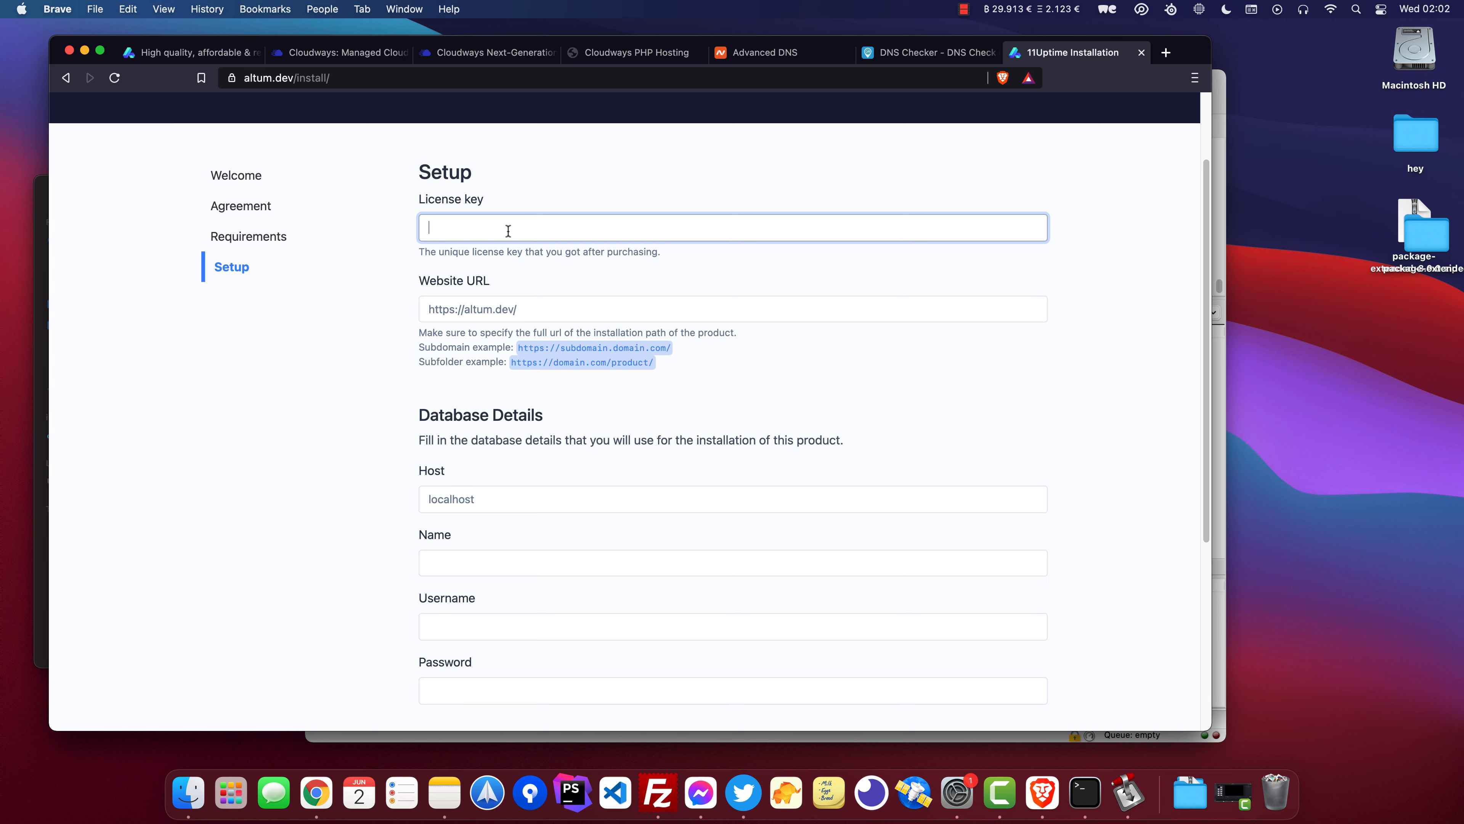
pyautogui.scroll(-5, 495, 266)
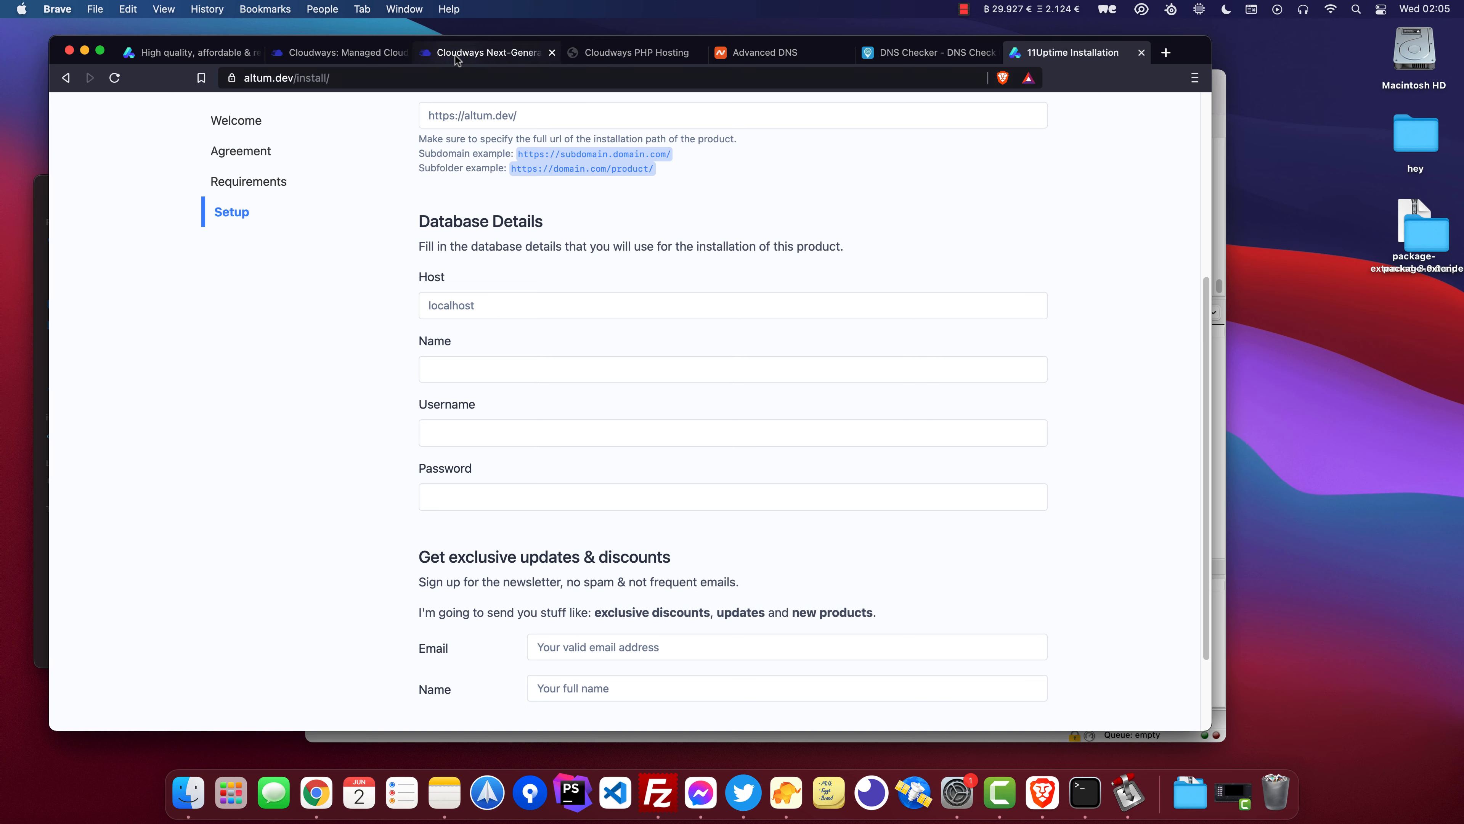
# Copy the MySQL database name from the 11Uptime application's access details and paste it into the installer's Name field.
pyautogui.click(456, 55)
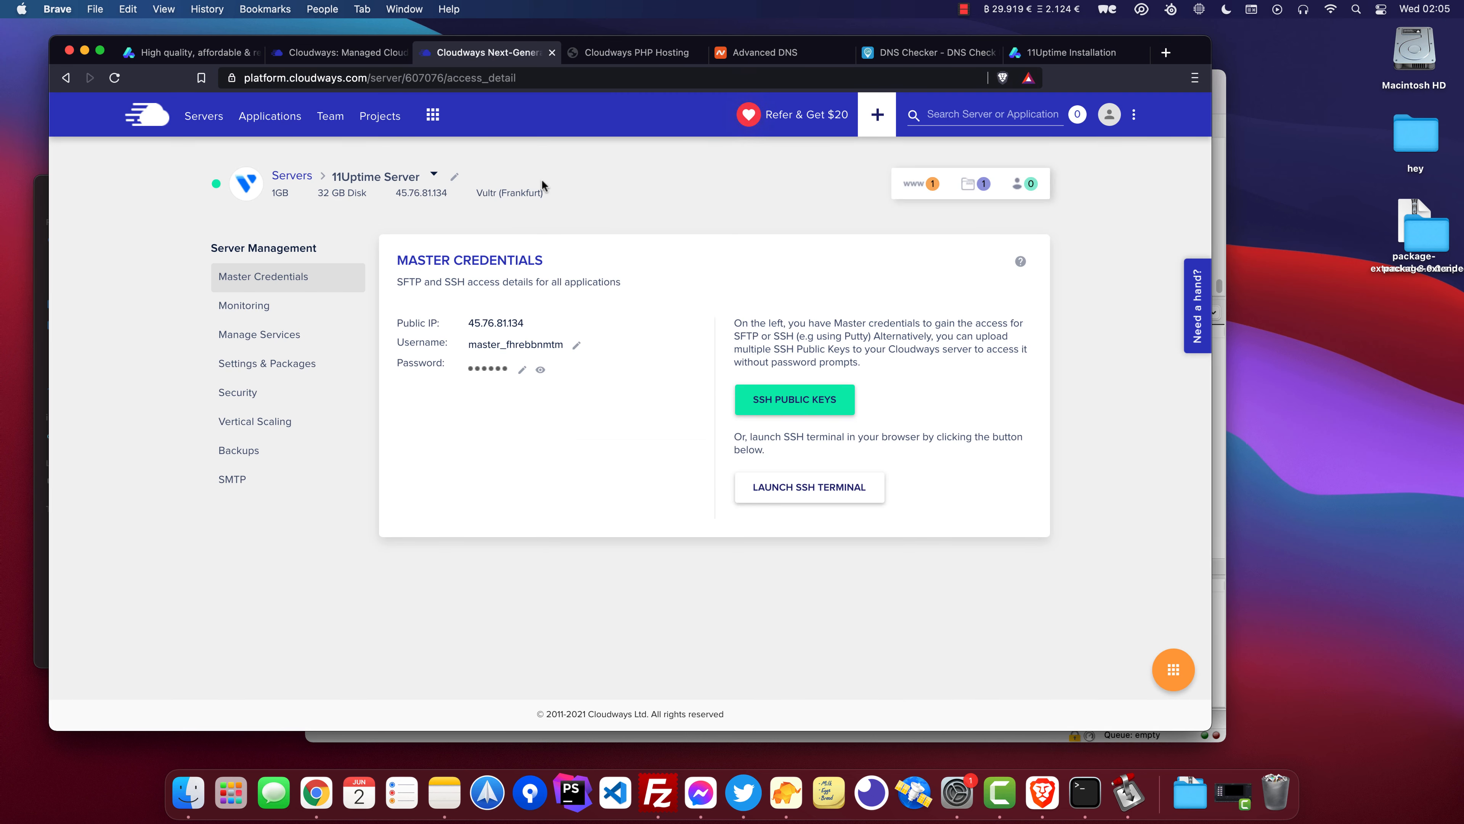
pyautogui.moveTo(930, 199)
pyautogui.click(763, 273)
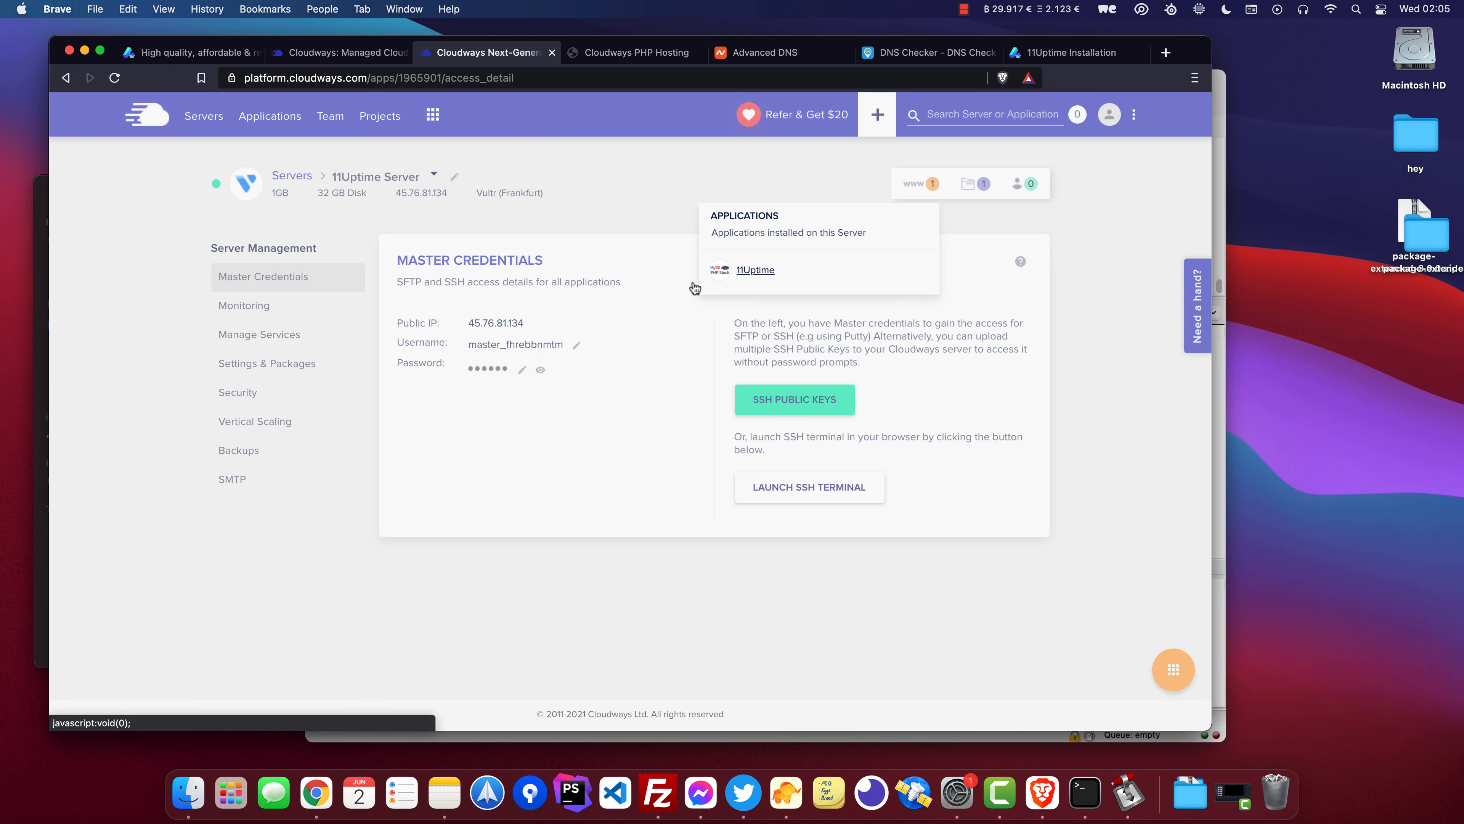
pyautogui.moveTo(398, 434); pyautogui.dragTo(479, 433)
pyautogui.click(486, 427)
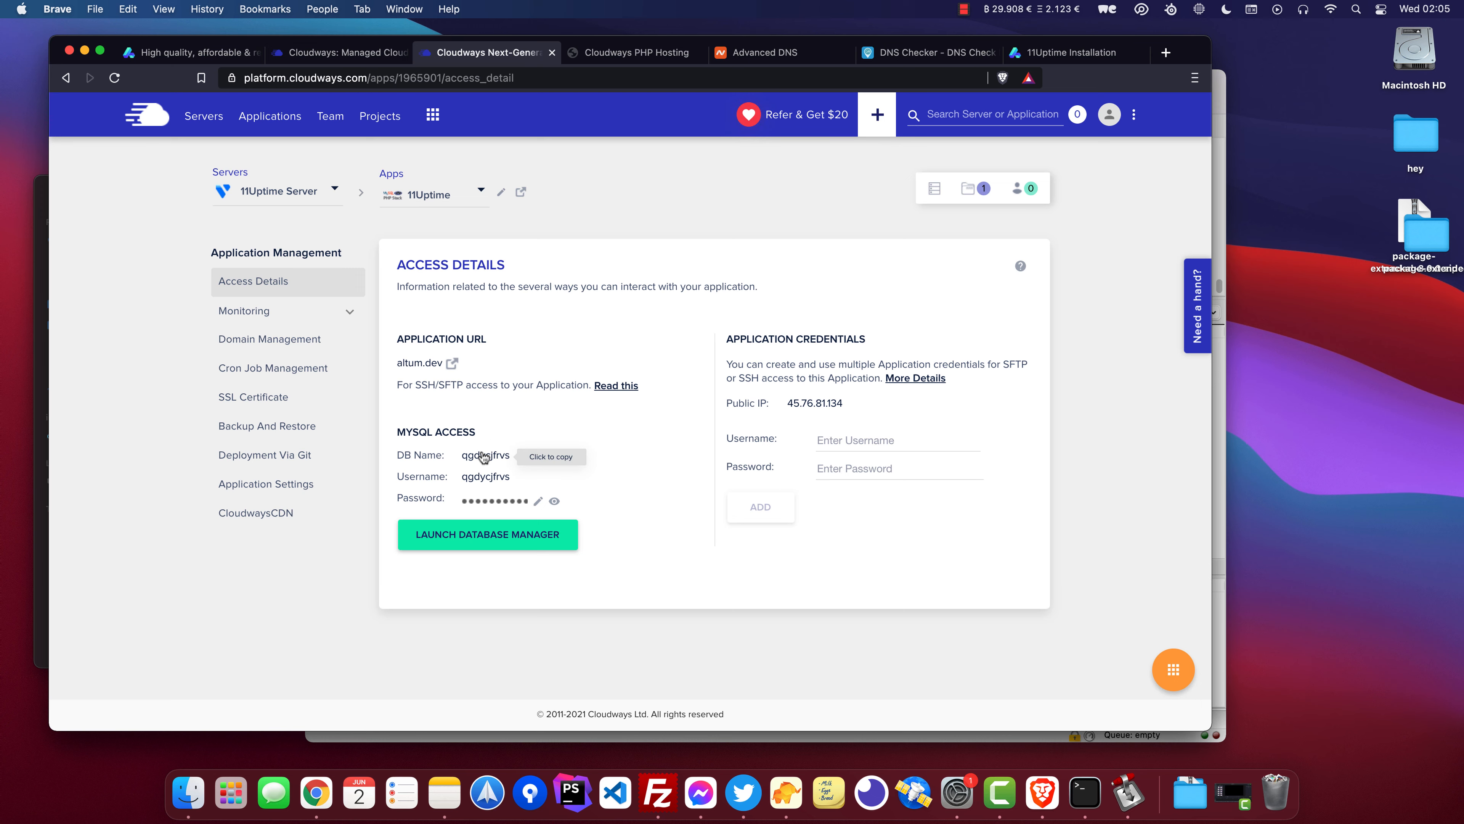
pyautogui.click(621, 53)
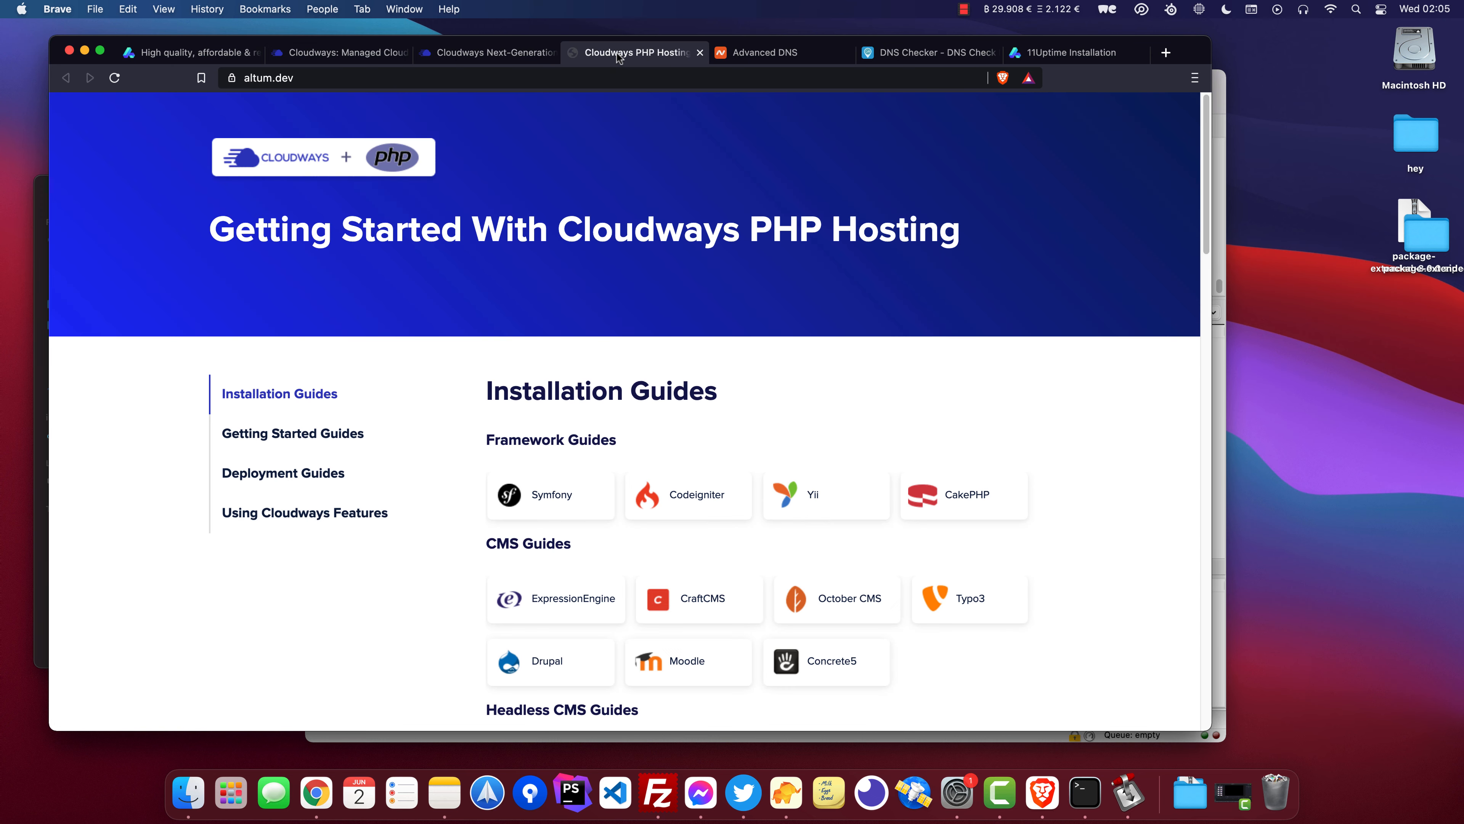
pyautogui.click(1055, 53)
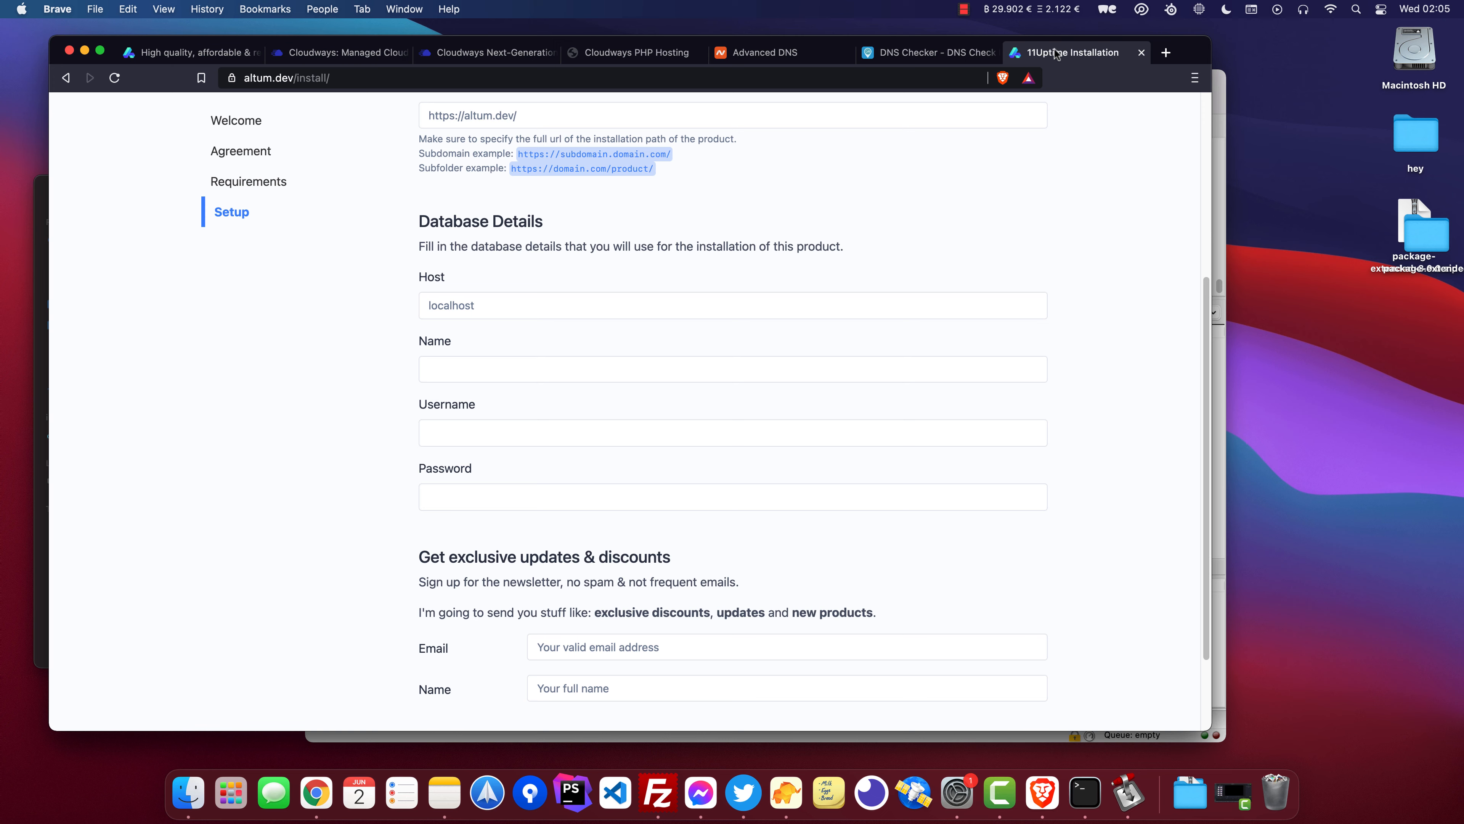
pyautogui.click(484, 370)
pyautogui.write('qgdycjfrys')
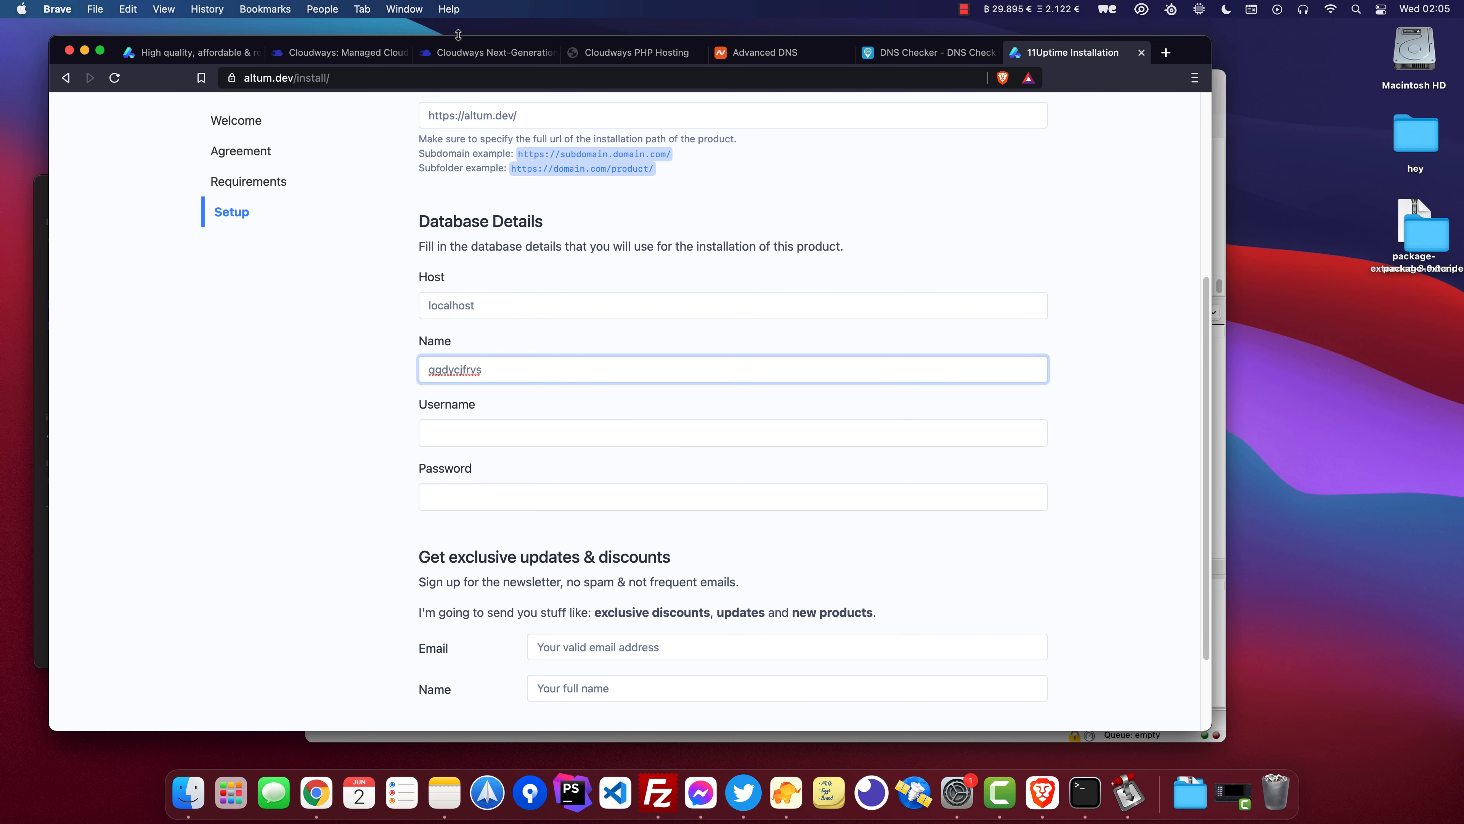
# Copy the MySQL username and paste it into the installer's Username field.
pyautogui.click(477, 53)
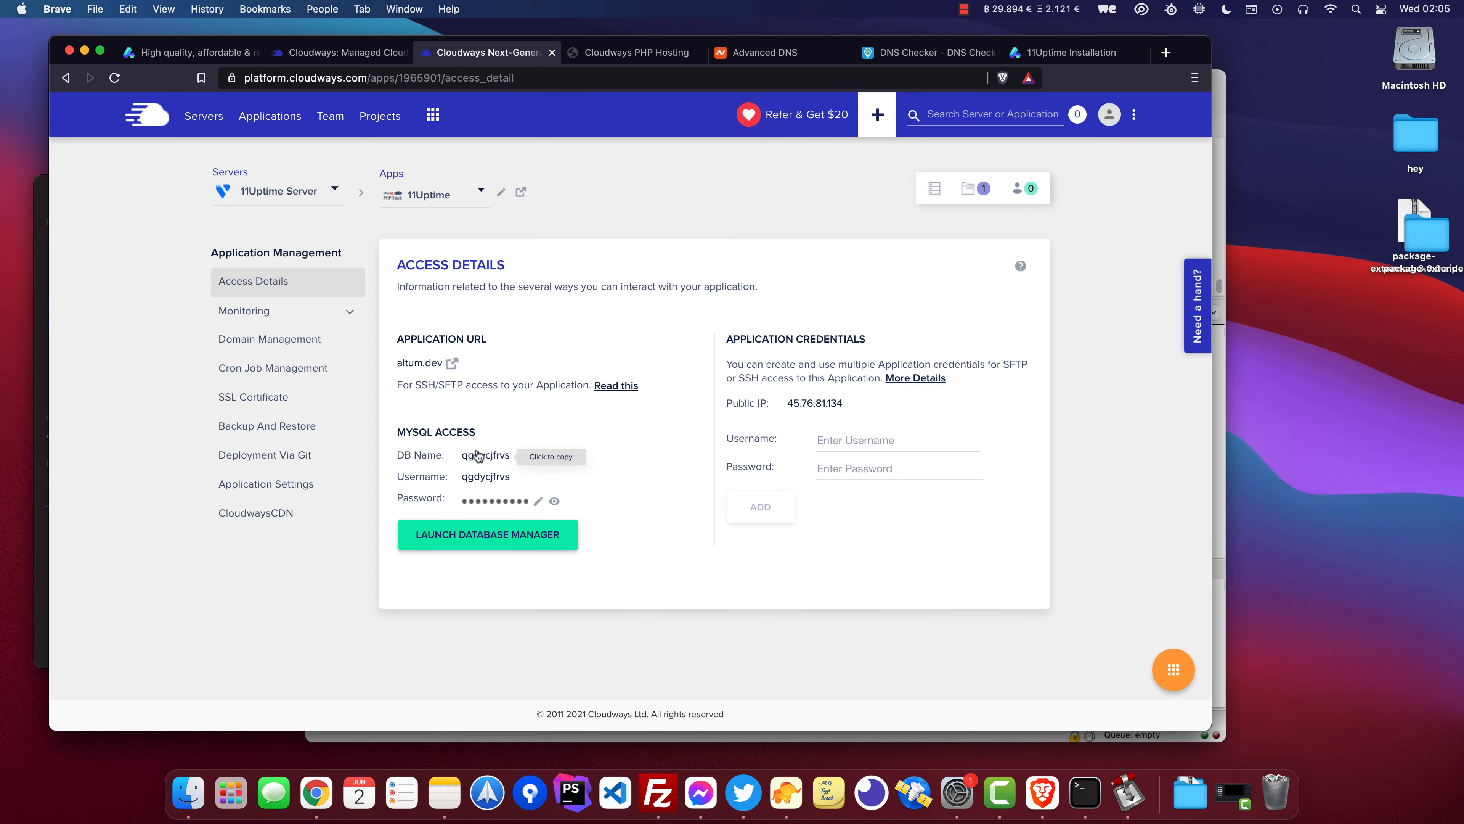
pyautogui.click(1038, 52)
pyautogui.click(491, 431)
pyautogui.write('qgdycjfrvs')
# Copy the MySQL database password and paste it into the installer's Password field.
pyautogui.click(505, 55)
pyautogui.click(490, 501)
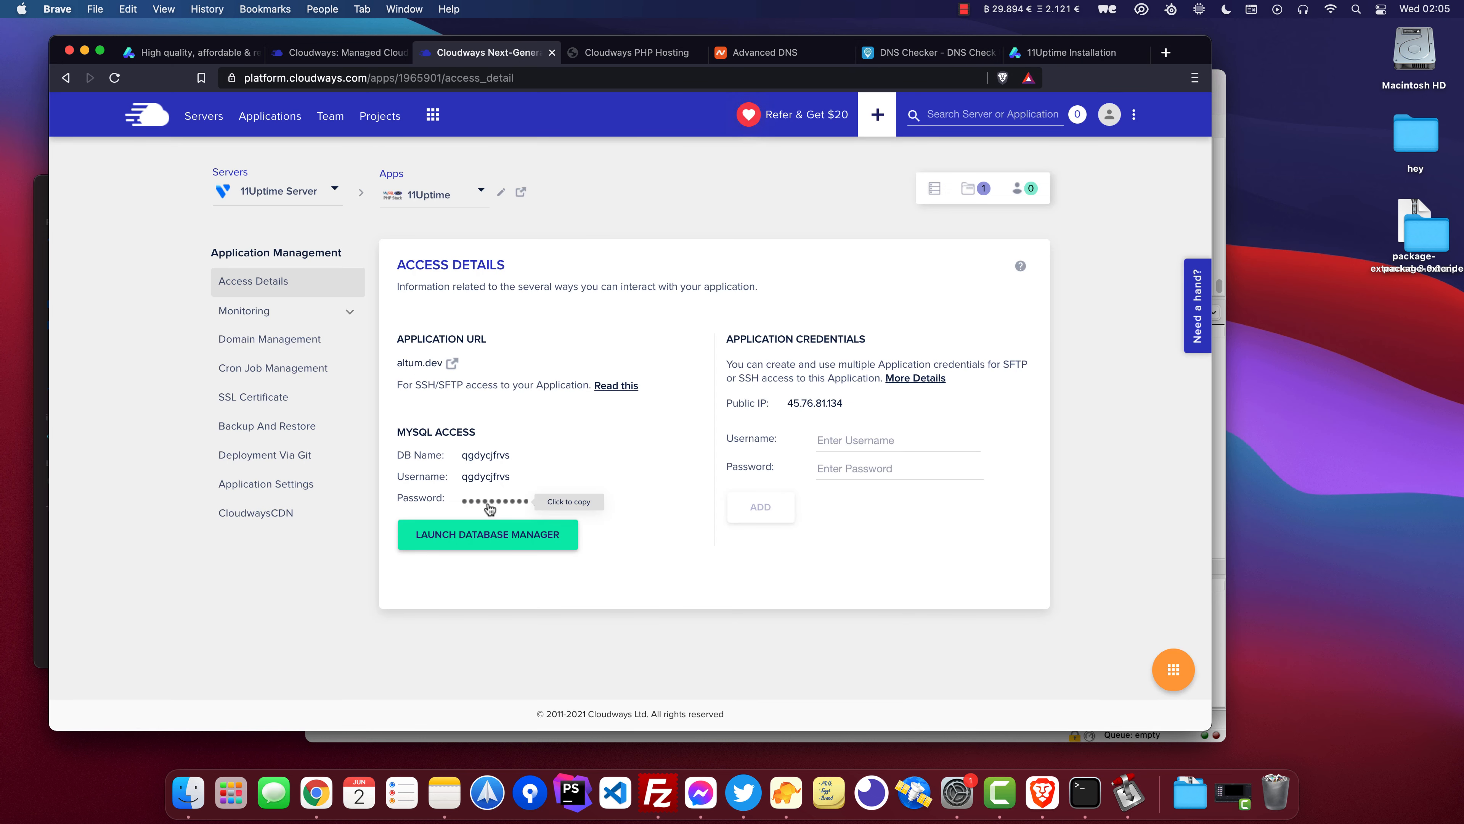
pyautogui.click(1038, 53)
pyautogui.click(518, 495)
pyautogui.press('super+v')
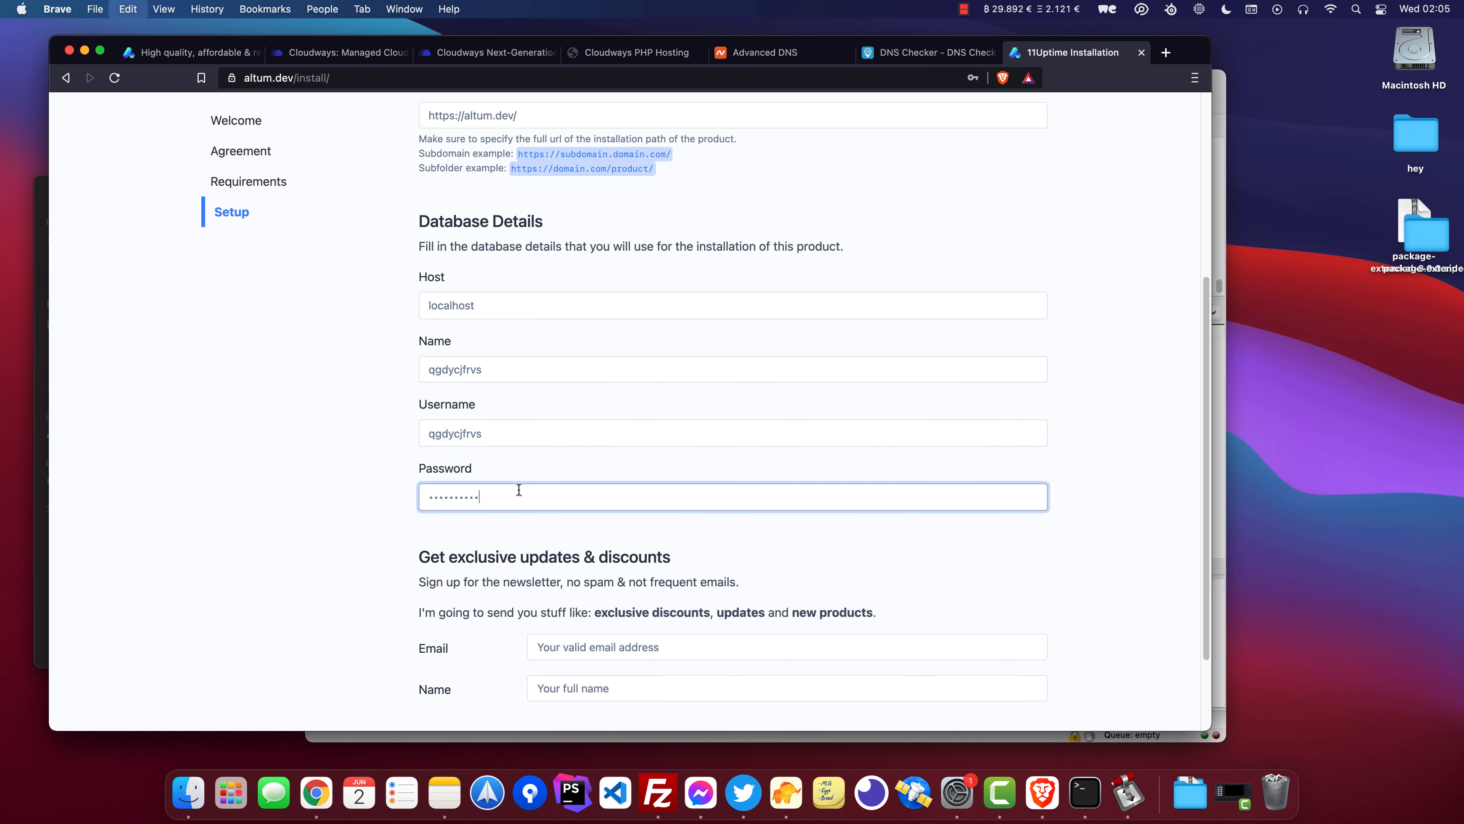
# Finish the installation with the entered database details.
pyautogui.scroll(-3, 648, 353)
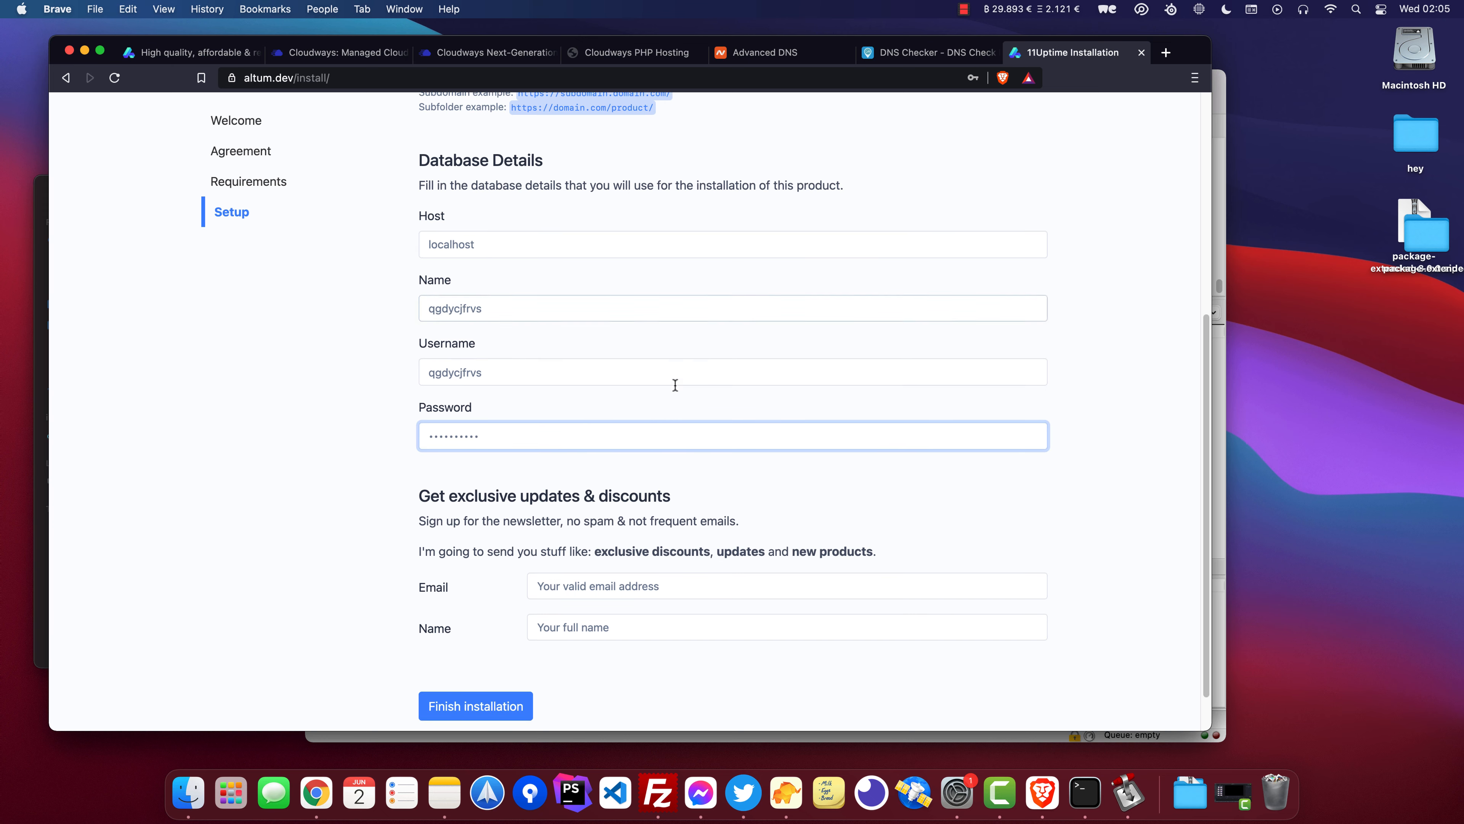
pyautogui.click(456, 655)
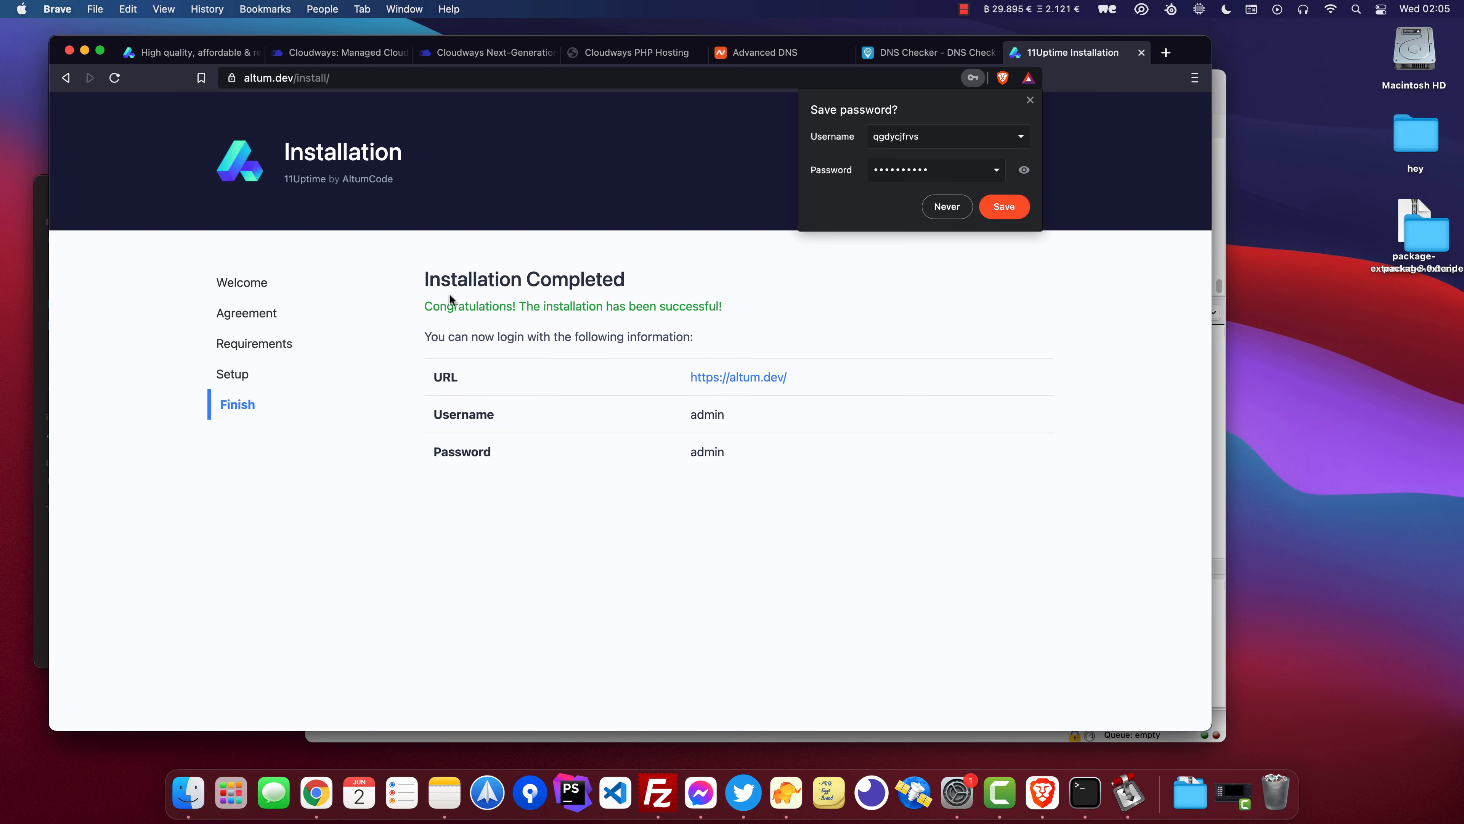
# Open the site's home page from the installation completed page and dismiss the save-password prompt.
pyautogui.tripleClick(449, 299)
pyautogui.click(786, 328)
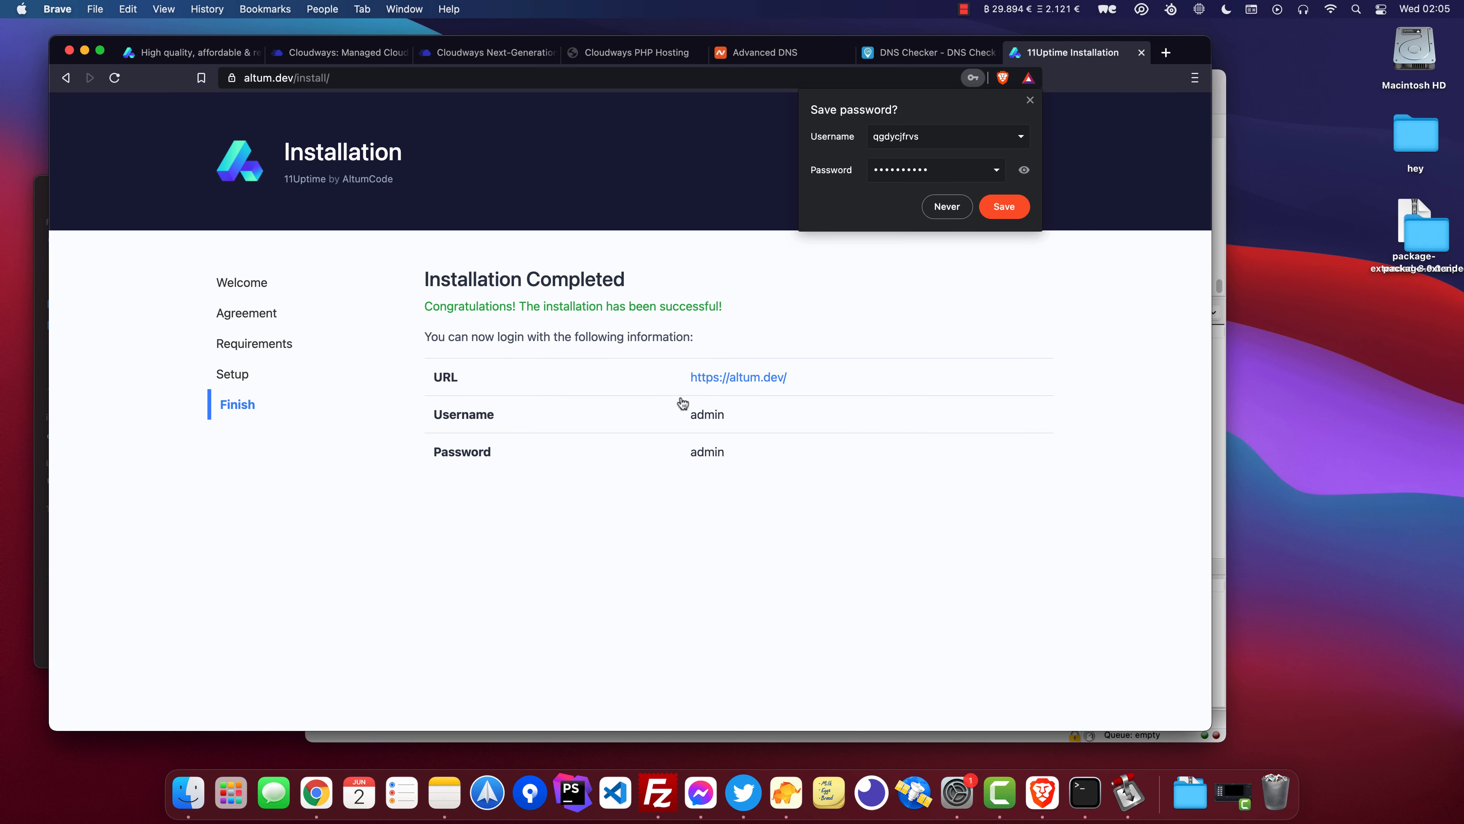
pyautogui.click(744, 381)
pyautogui.click(1030, 101)
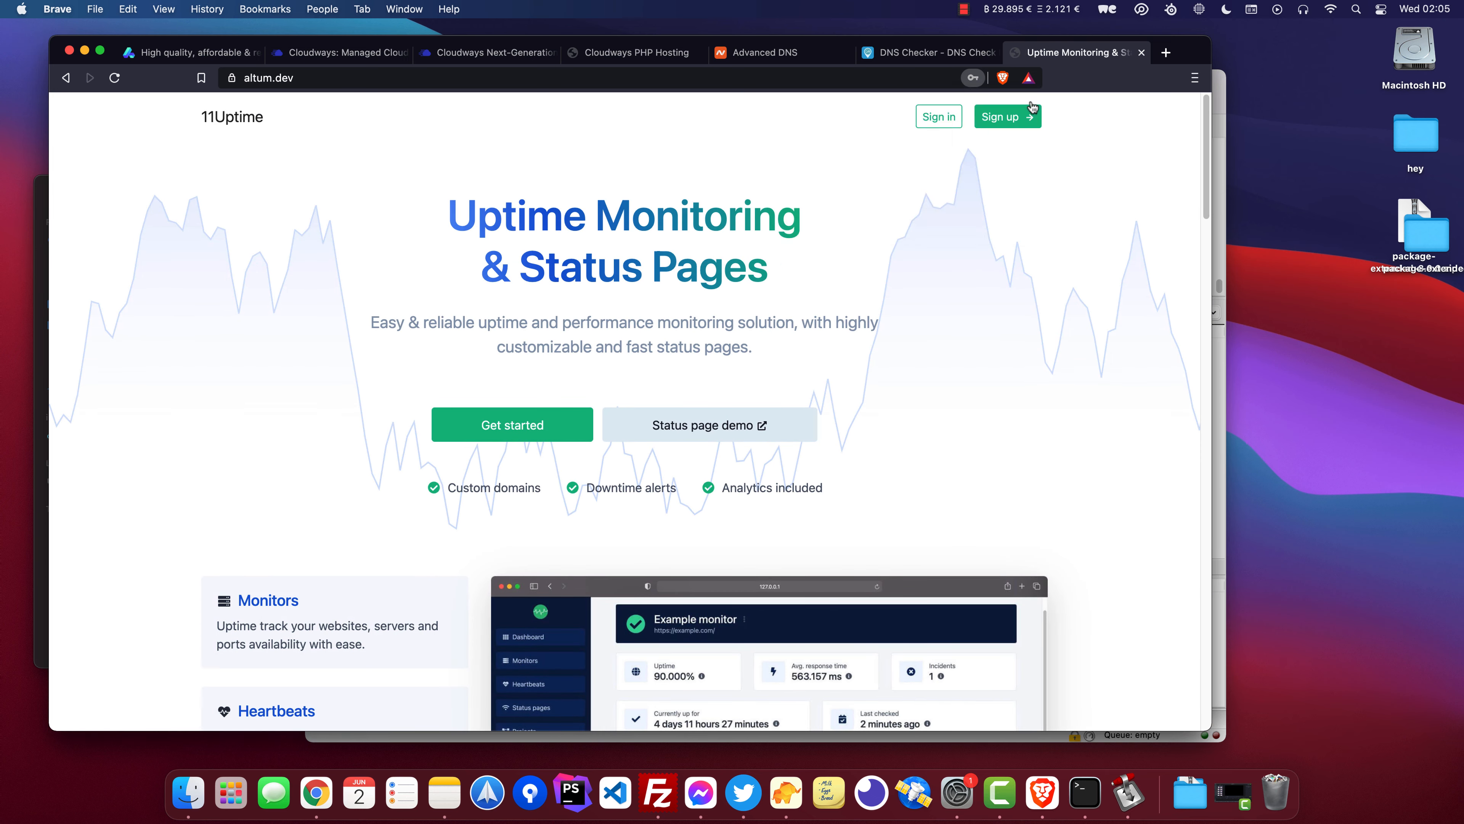
# Sign in to the 11Uptime site with the default admin username and password.
pyautogui.click(937, 118)
pyautogui.write('admin')
pyautogui.press('Tab')
pyautogui.write('admin')
pyautogui.press('Return')
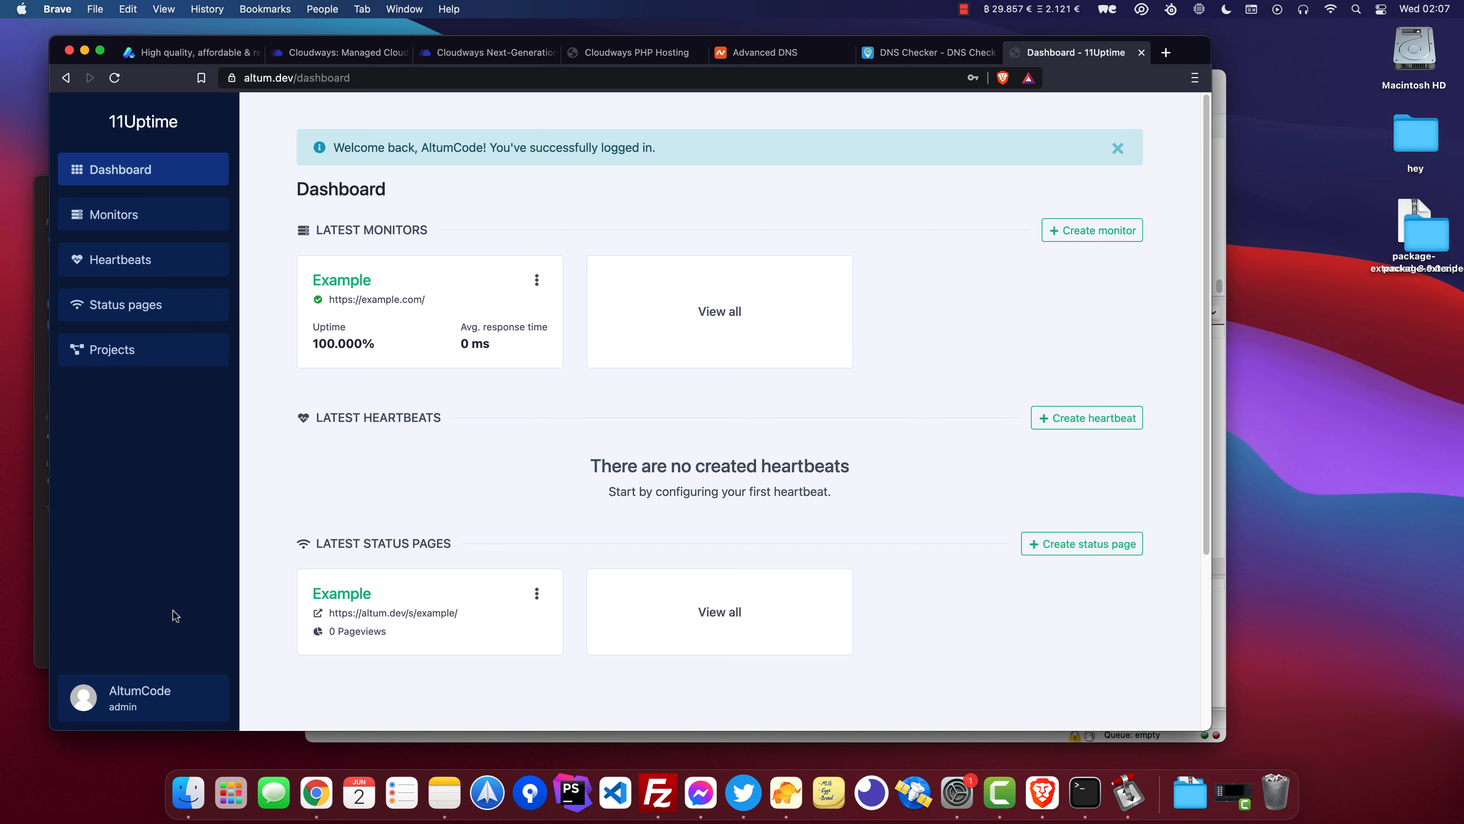
# Open the admin panel's website settings and go to the Cron section.
pyautogui.click(153, 695)
pyautogui.click(150, 559)
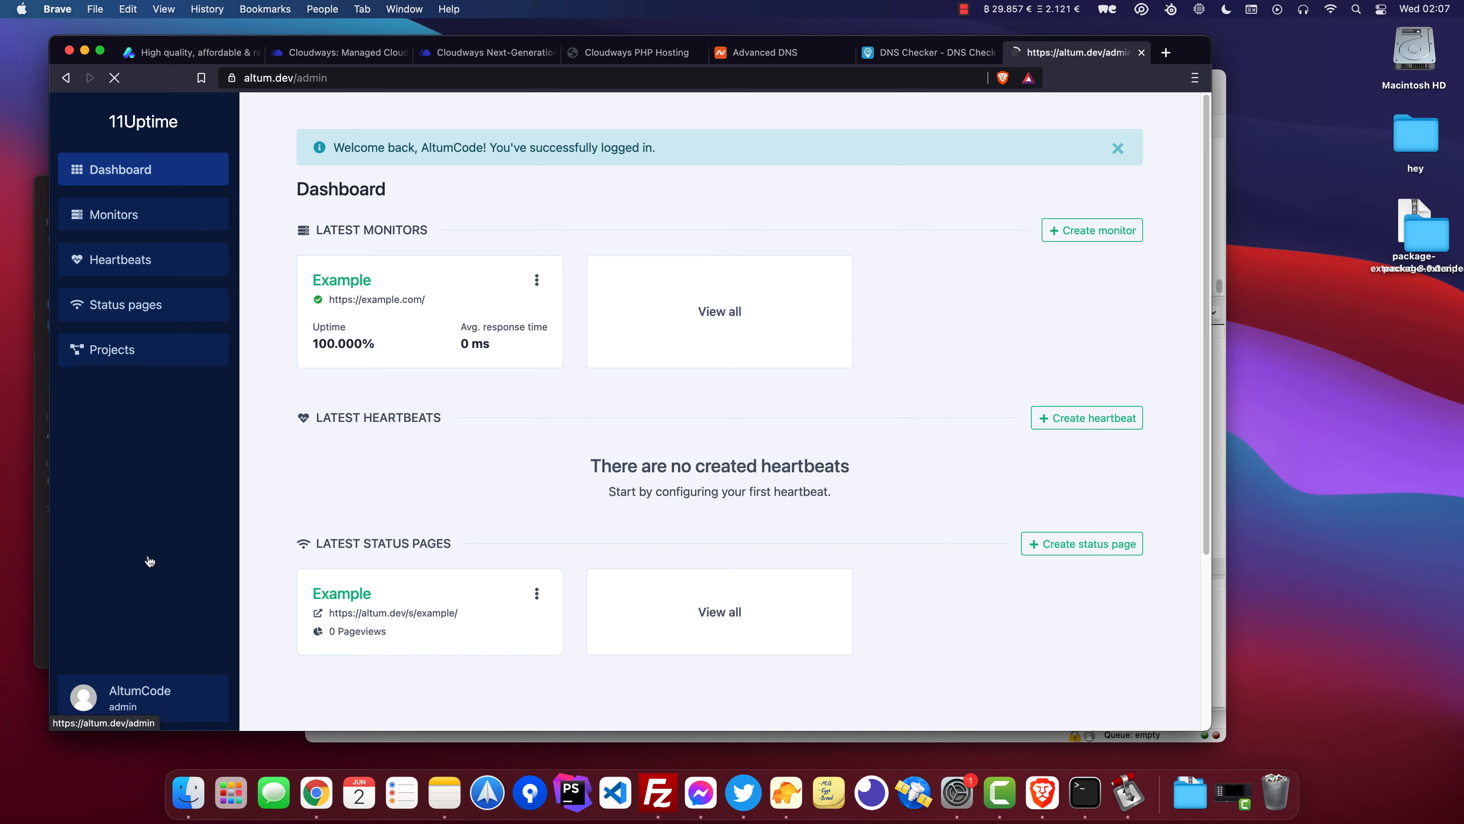
pyautogui.scroll(-3, 133, 612)
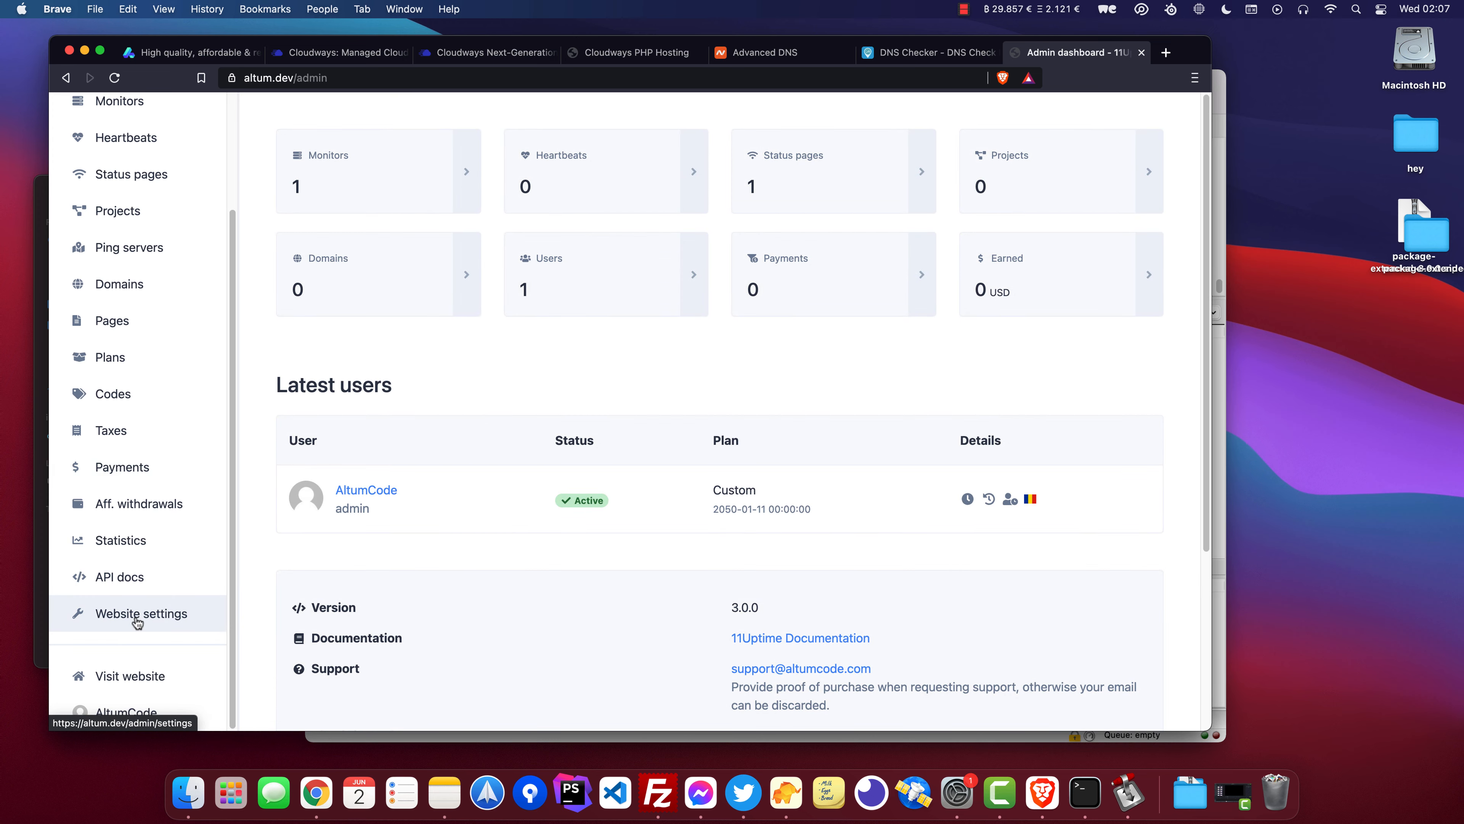
pyautogui.click(138, 628)
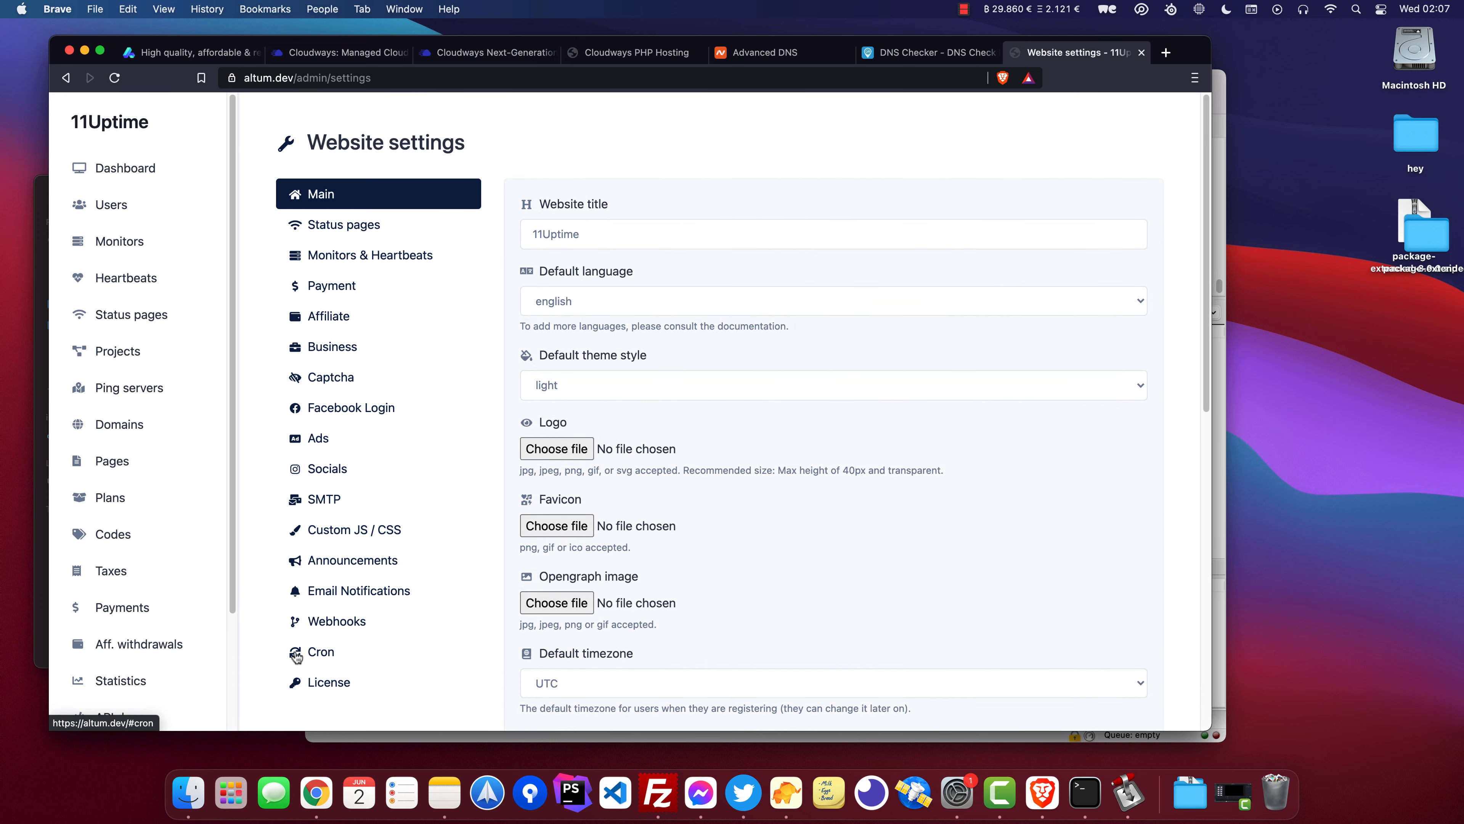
pyautogui.click(320, 655)
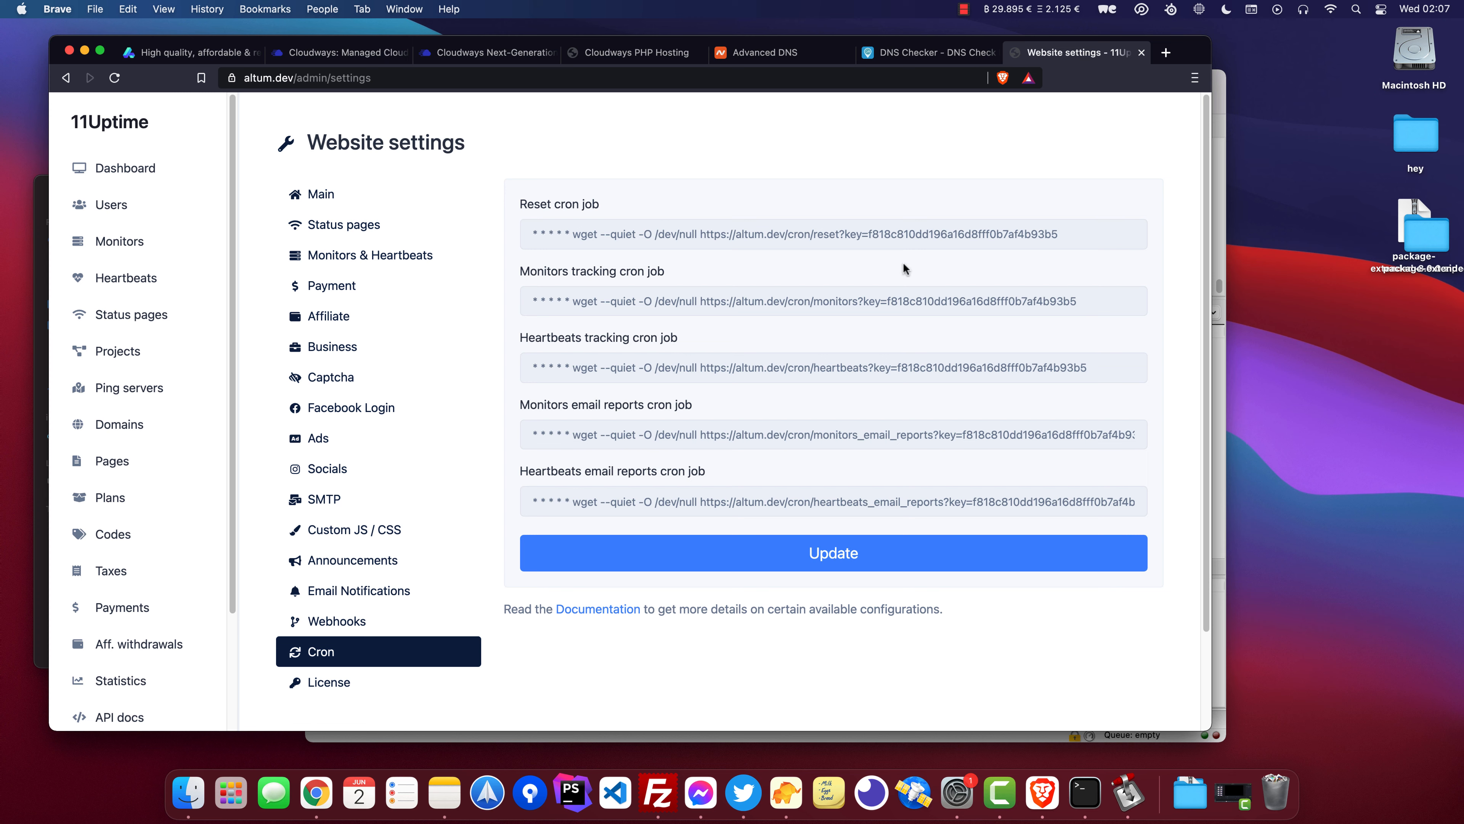
# Copy the monitors tracking cron job URL and switch to the Cloudways application tab.
pyautogui.moveTo(1079, 303); pyautogui.dragTo(698, 302)
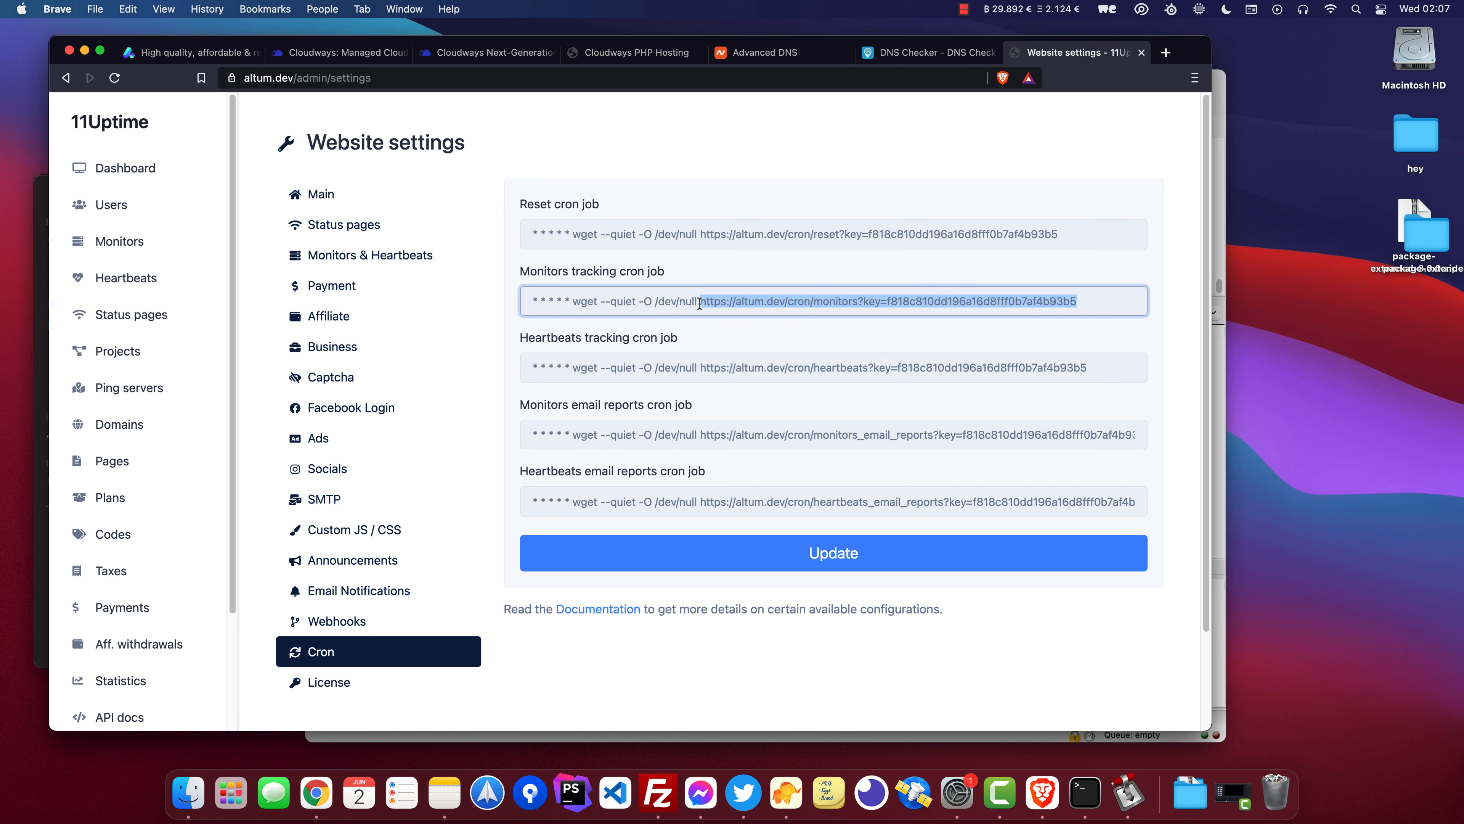
pyautogui.press('super+c')
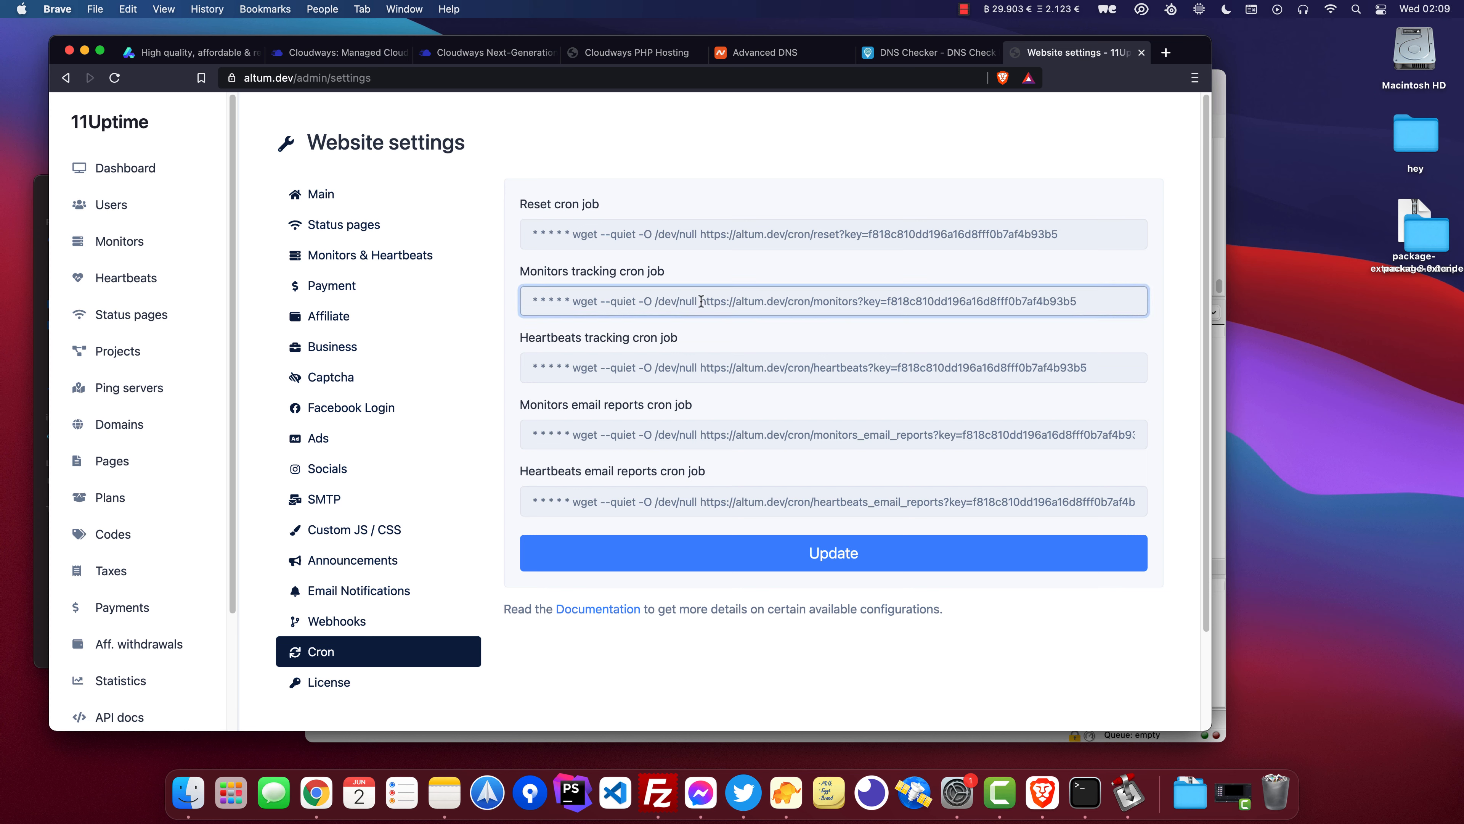
pyautogui.moveTo(701, 301); pyautogui.dragTo(867, 324)
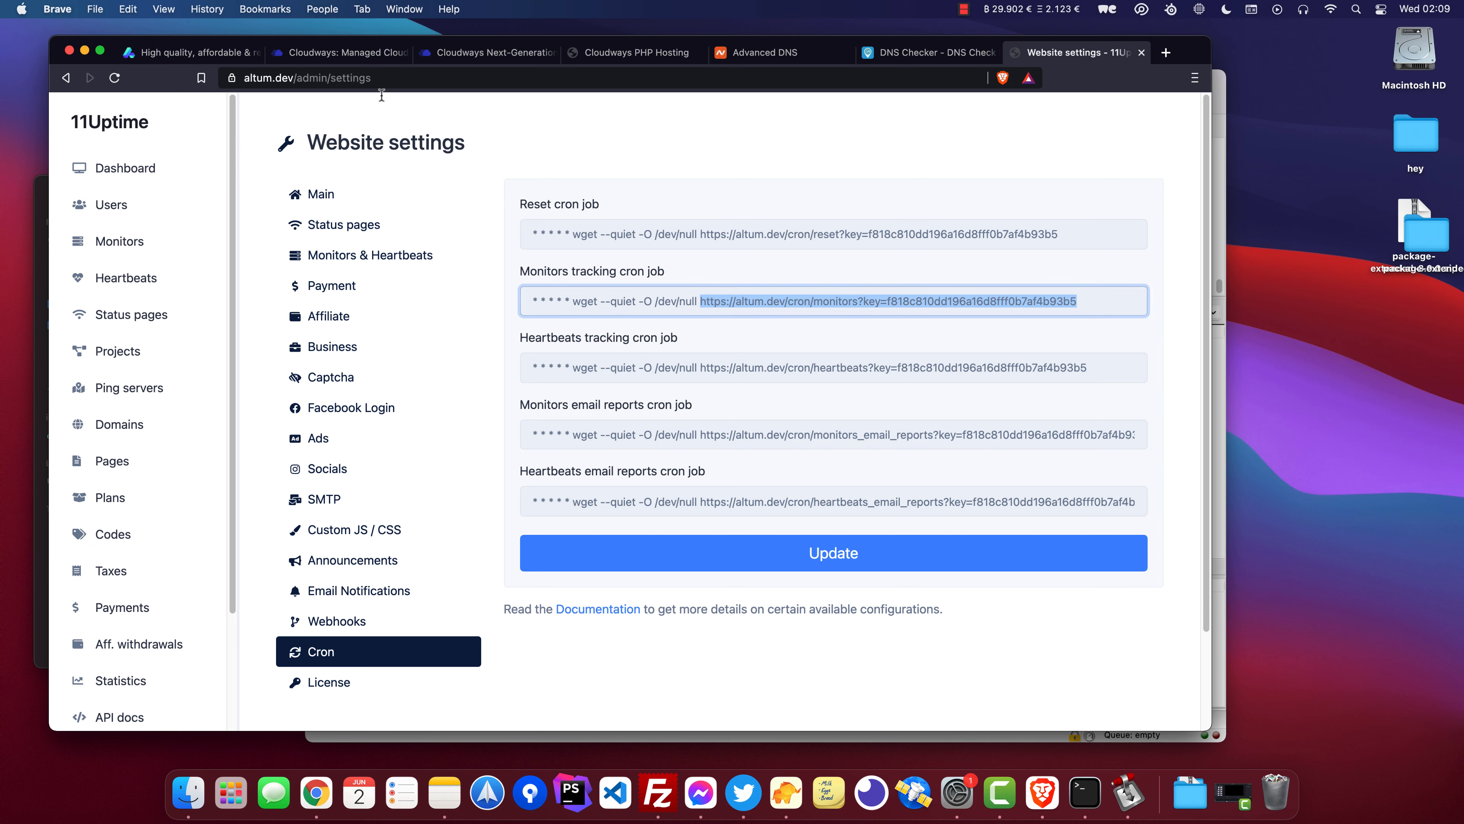
pyautogui.click(481, 56)
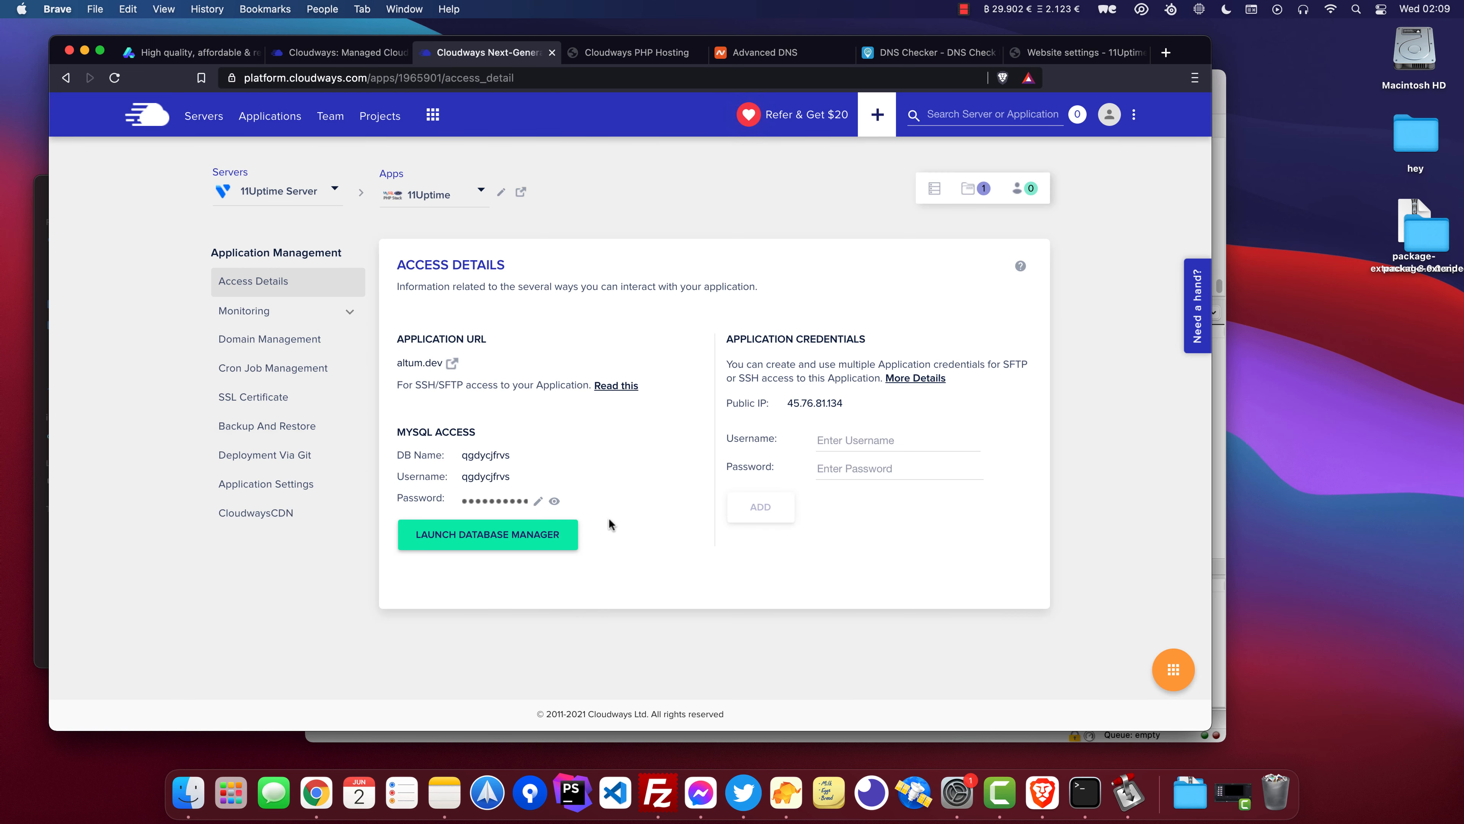
# Open Cron Job Management, start a new cron job and set it to run every minute.
pyautogui.click(267, 367)
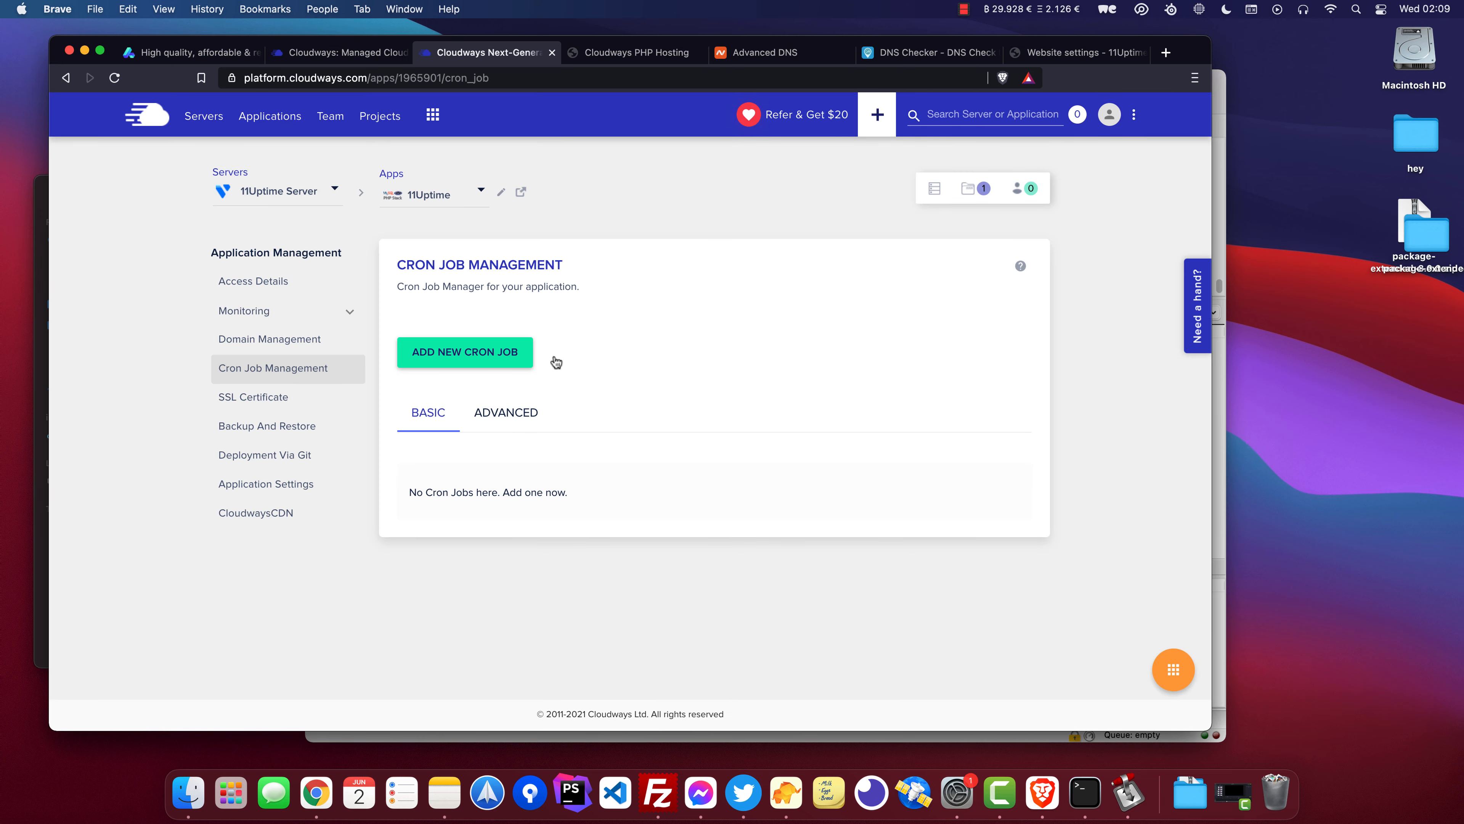
pyautogui.click(502, 358)
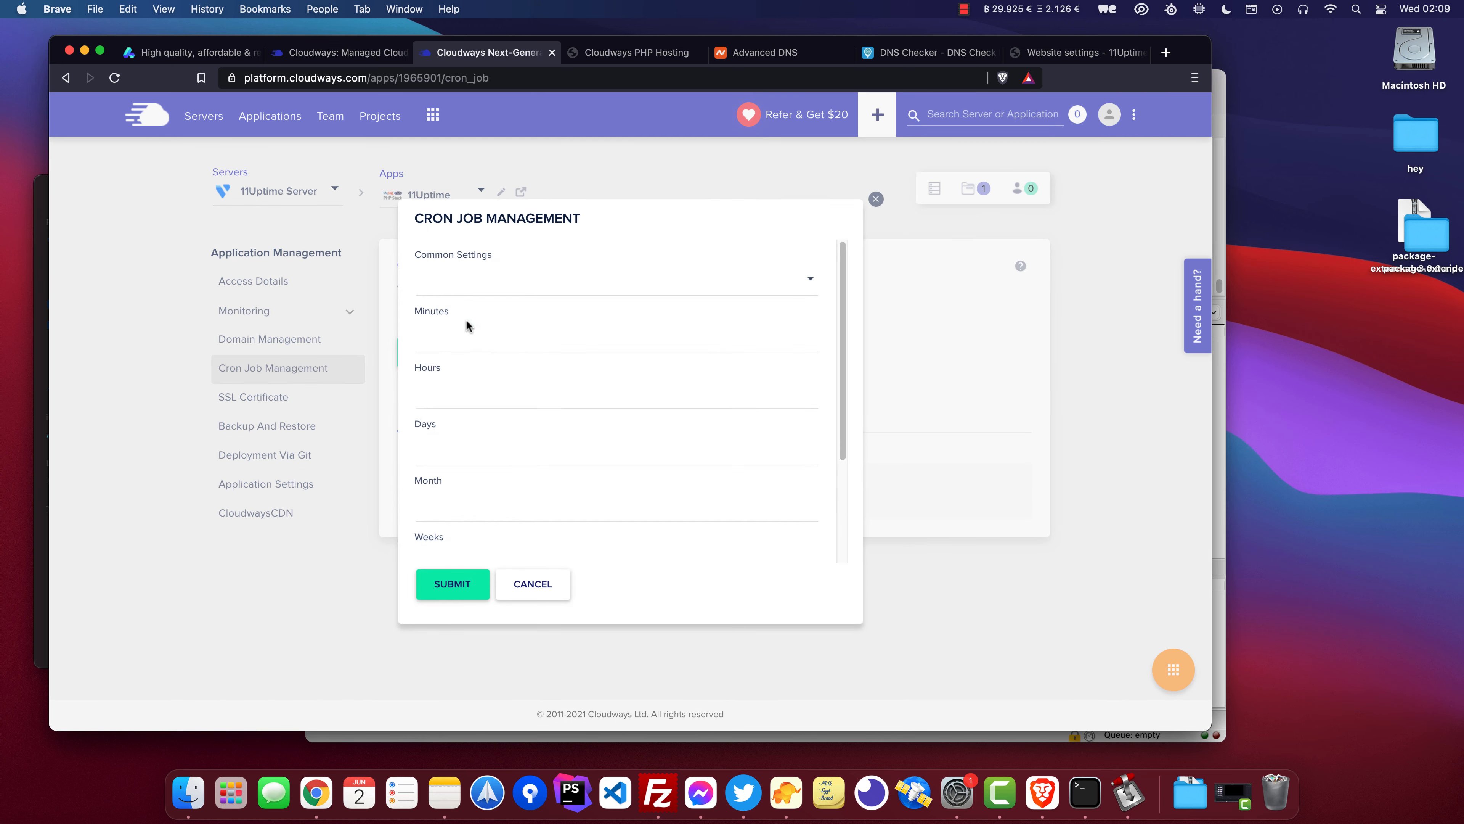
pyautogui.click(458, 283)
pyautogui.click(460, 320)
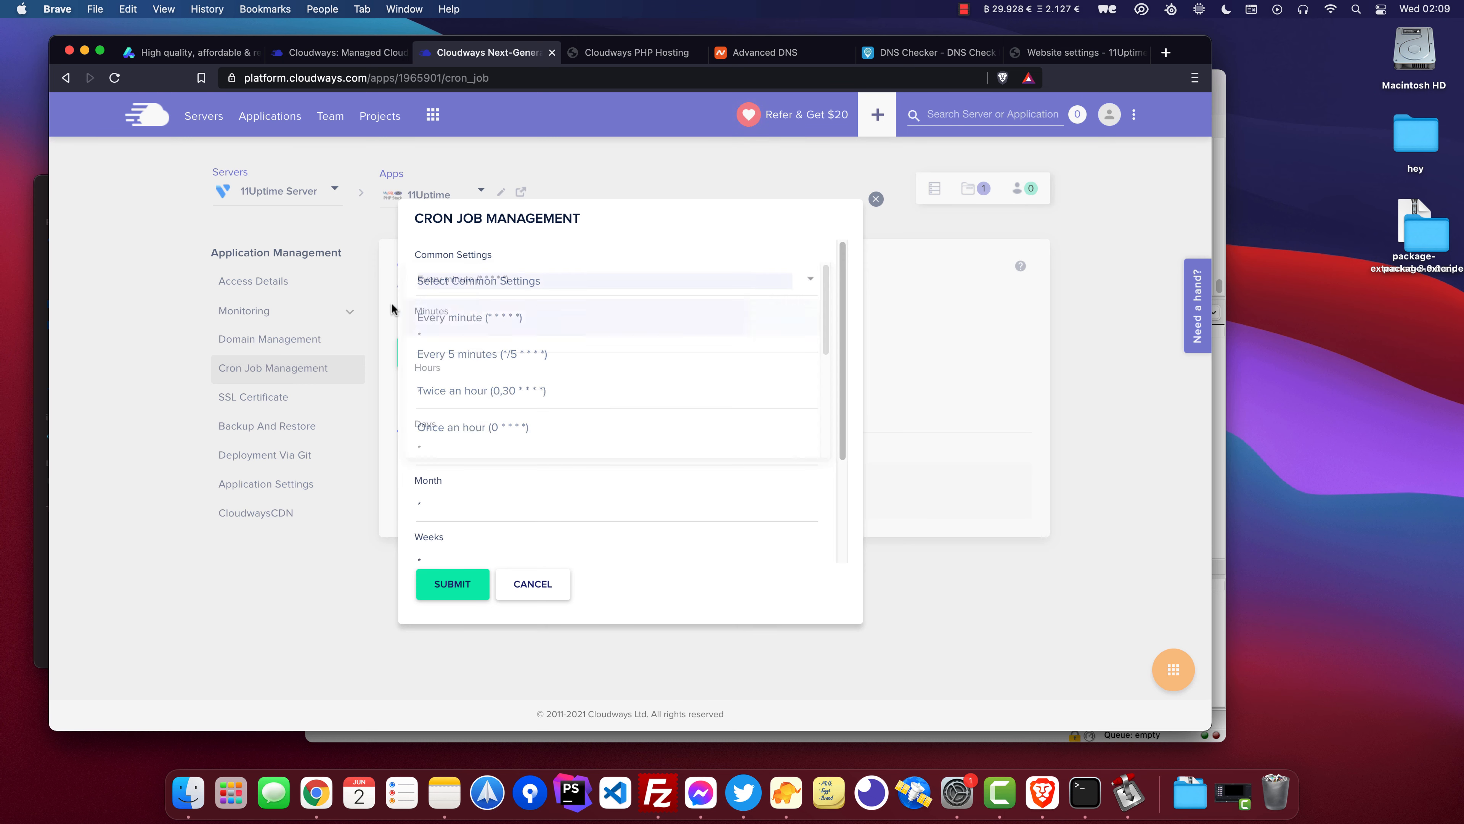
pyautogui.scroll(-5, 513, 383)
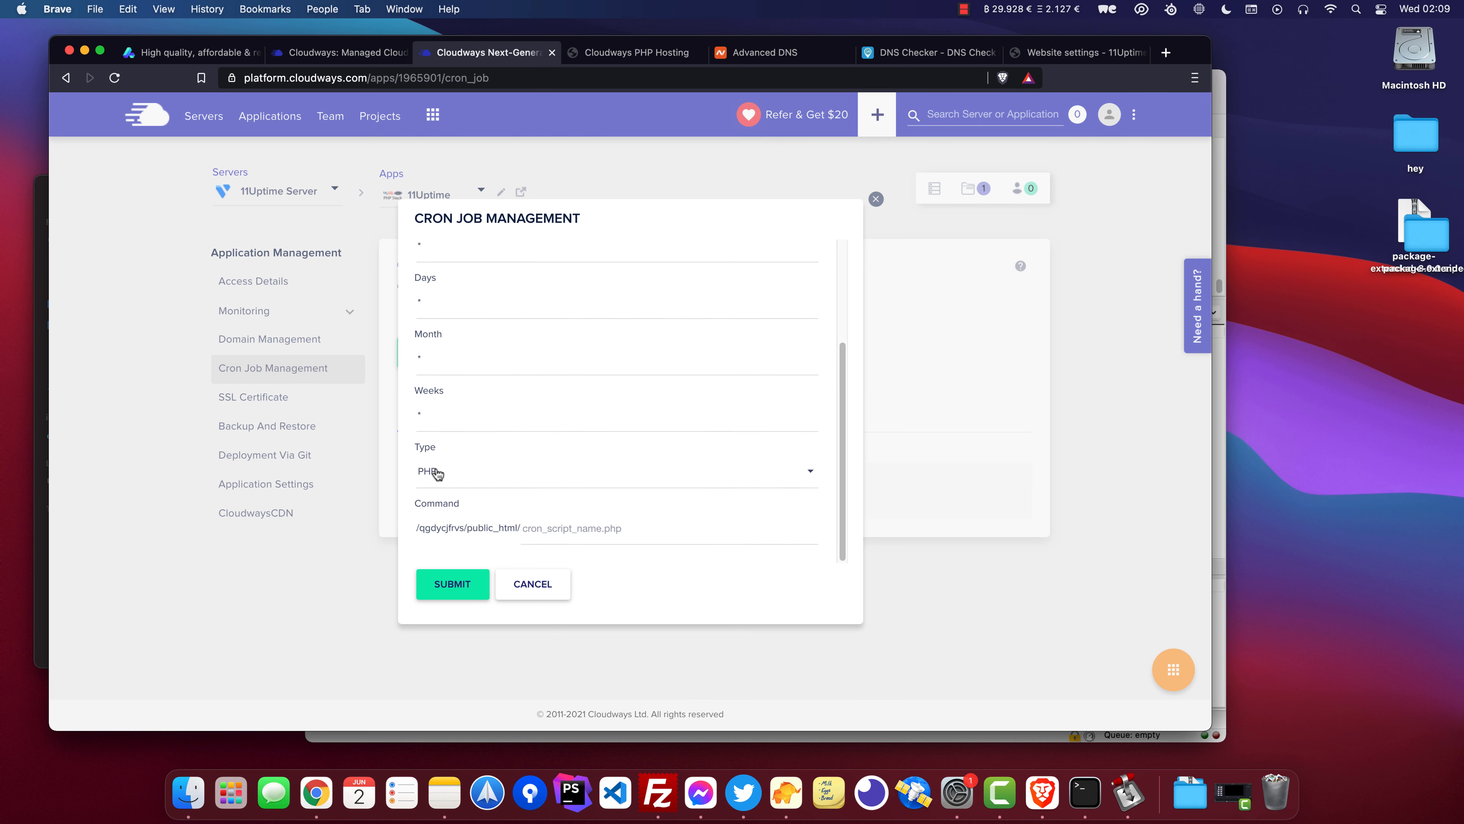
# Set the cron job type to Wget, paste the monitors tracking URL and submit the job.
pyautogui.click(459, 469)
pyautogui.click(463, 464)
pyautogui.click(458, 479)
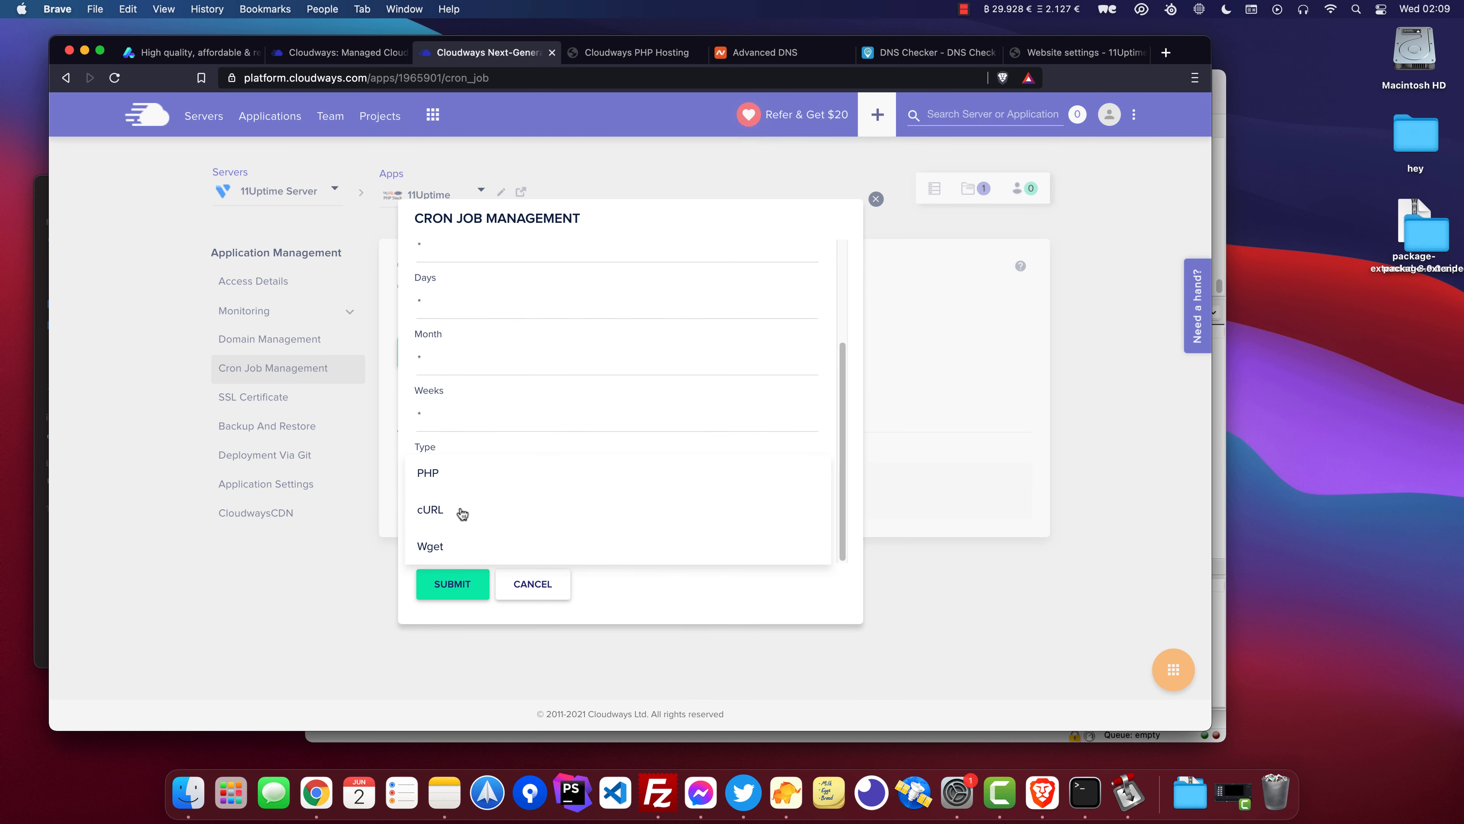
pyautogui.click(437, 546)
pyautogui.press('super+v')
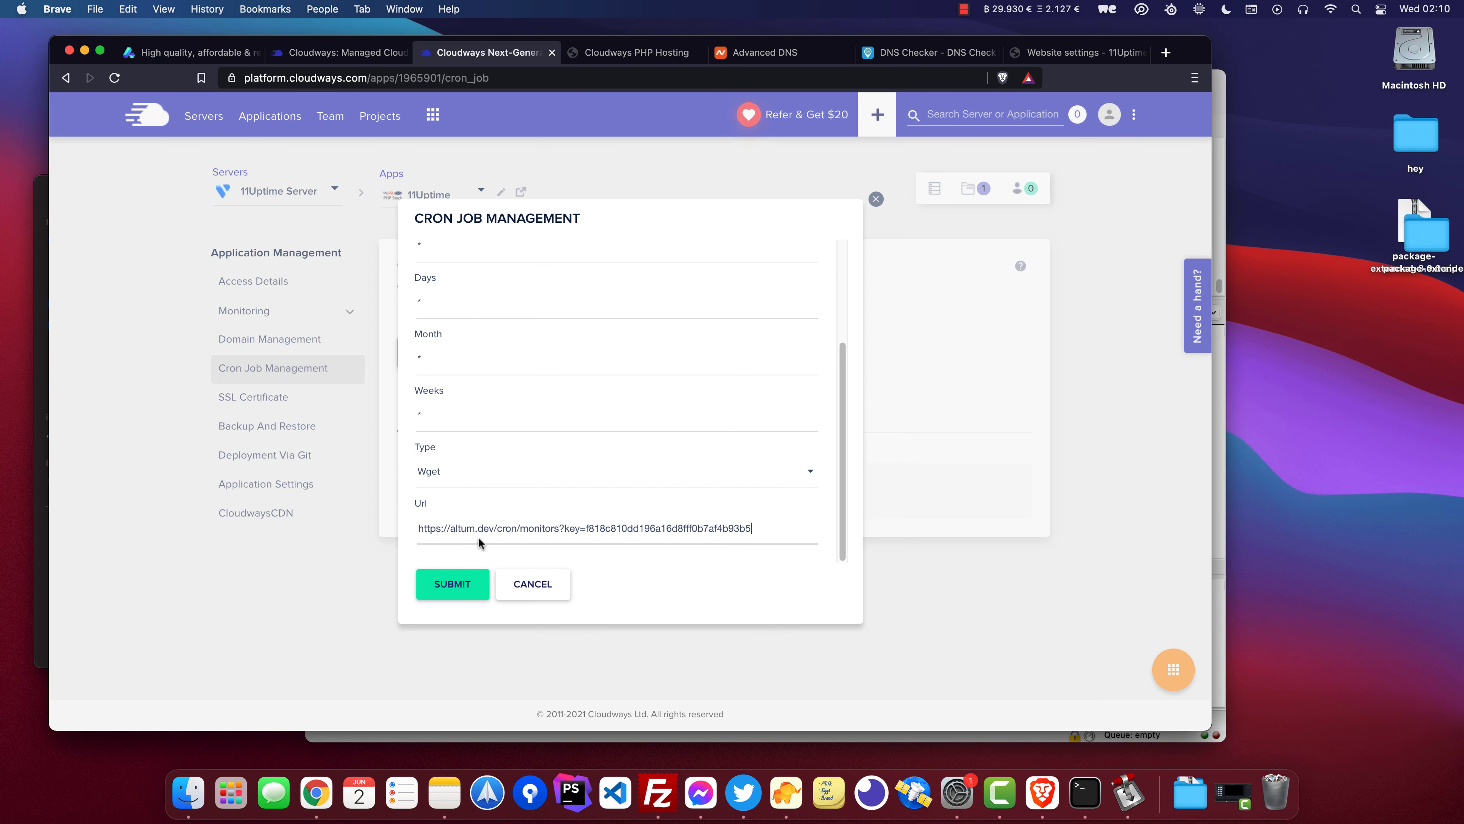
pyautogui.click(453, 583)
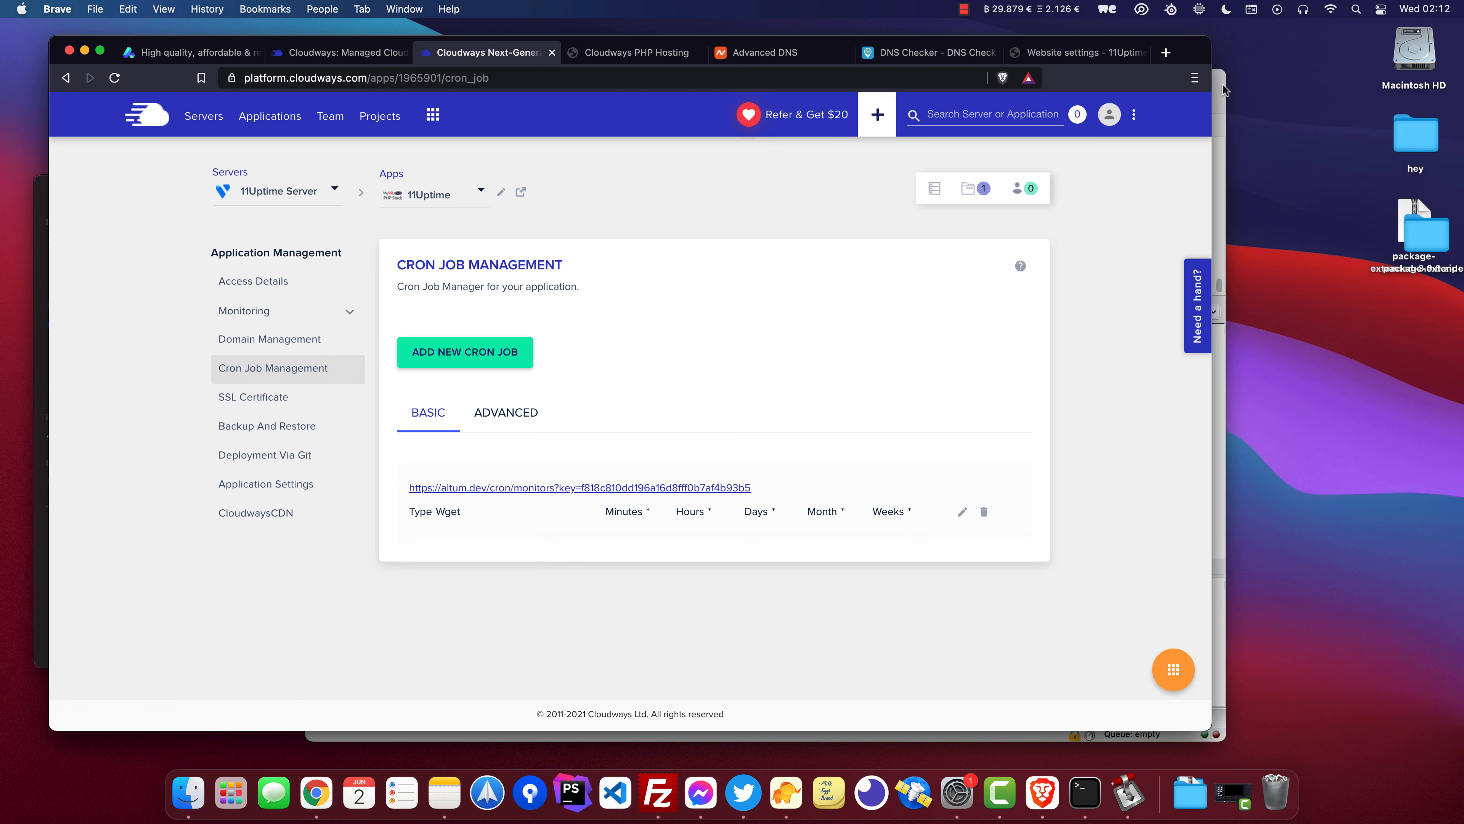
# Delete the install and update directories from the server's public_html folder in FileZilla.
pyautogui.click(1223, 87)
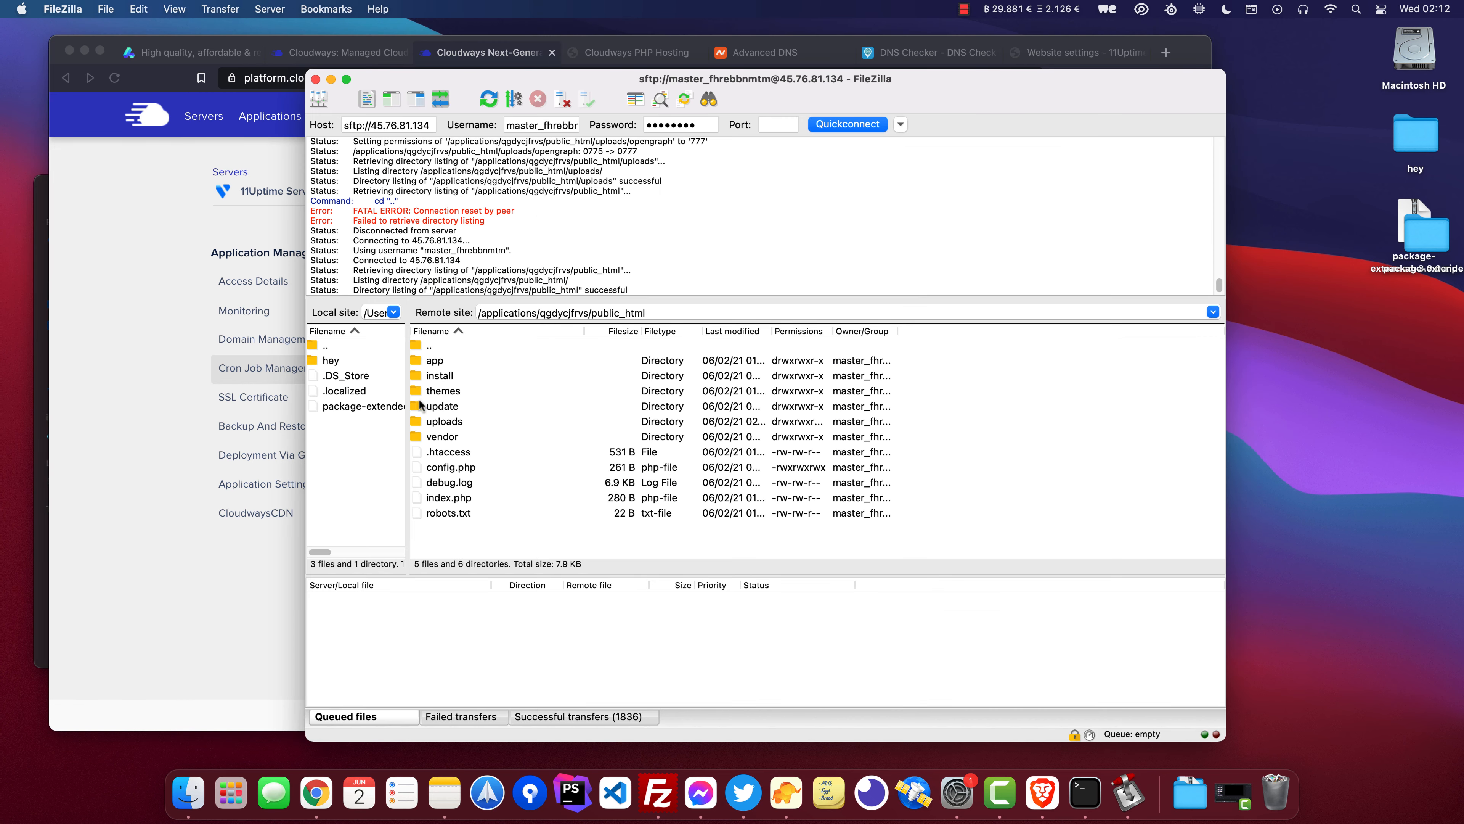
pyautogui.click(463, 380)
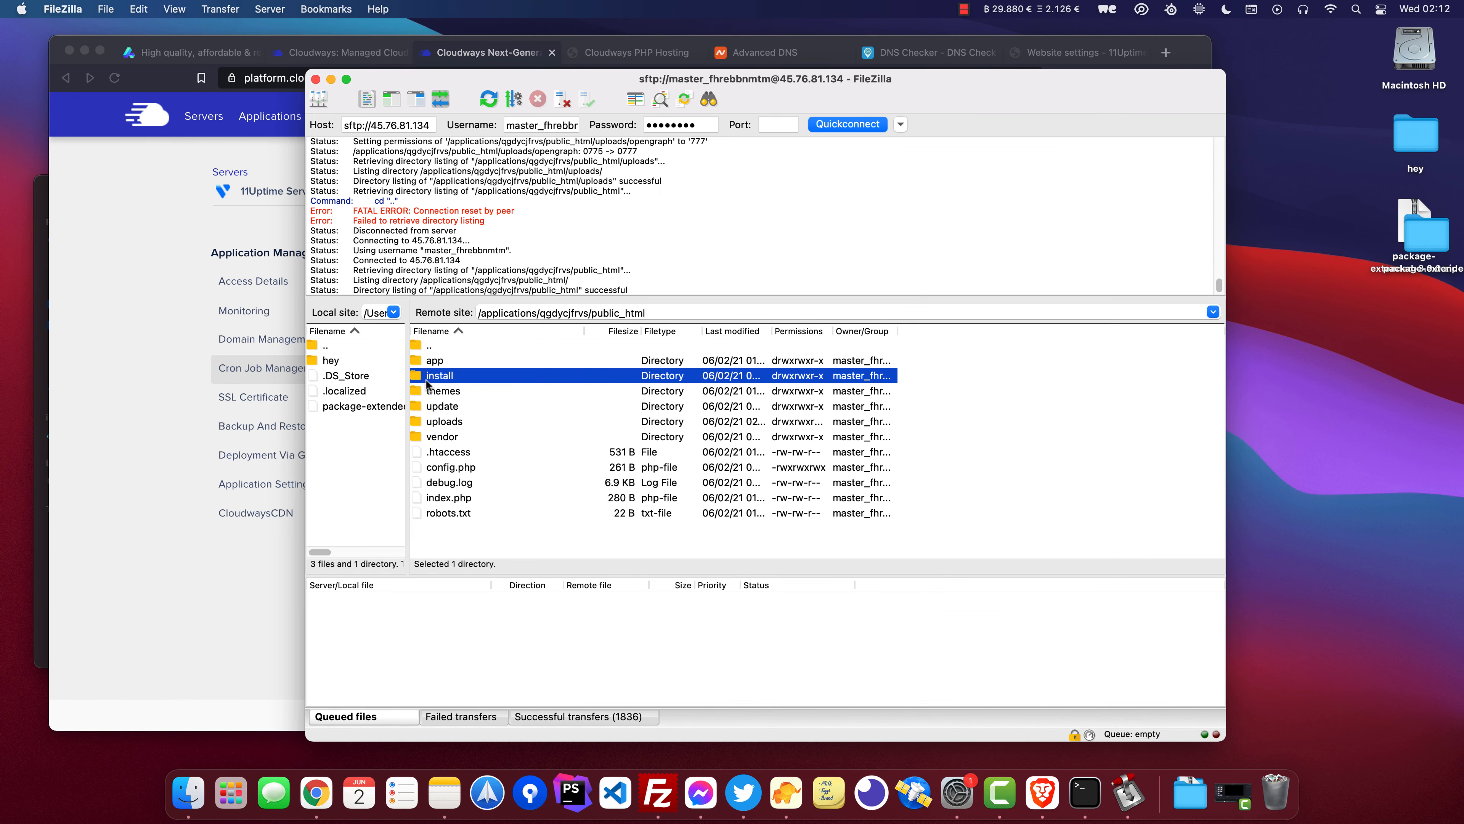
pyautogui.keyDown('super'); pyautogui.click(453, 407); pyautogui.keyUp('super')
pyautogui.rightClick(453, 407)
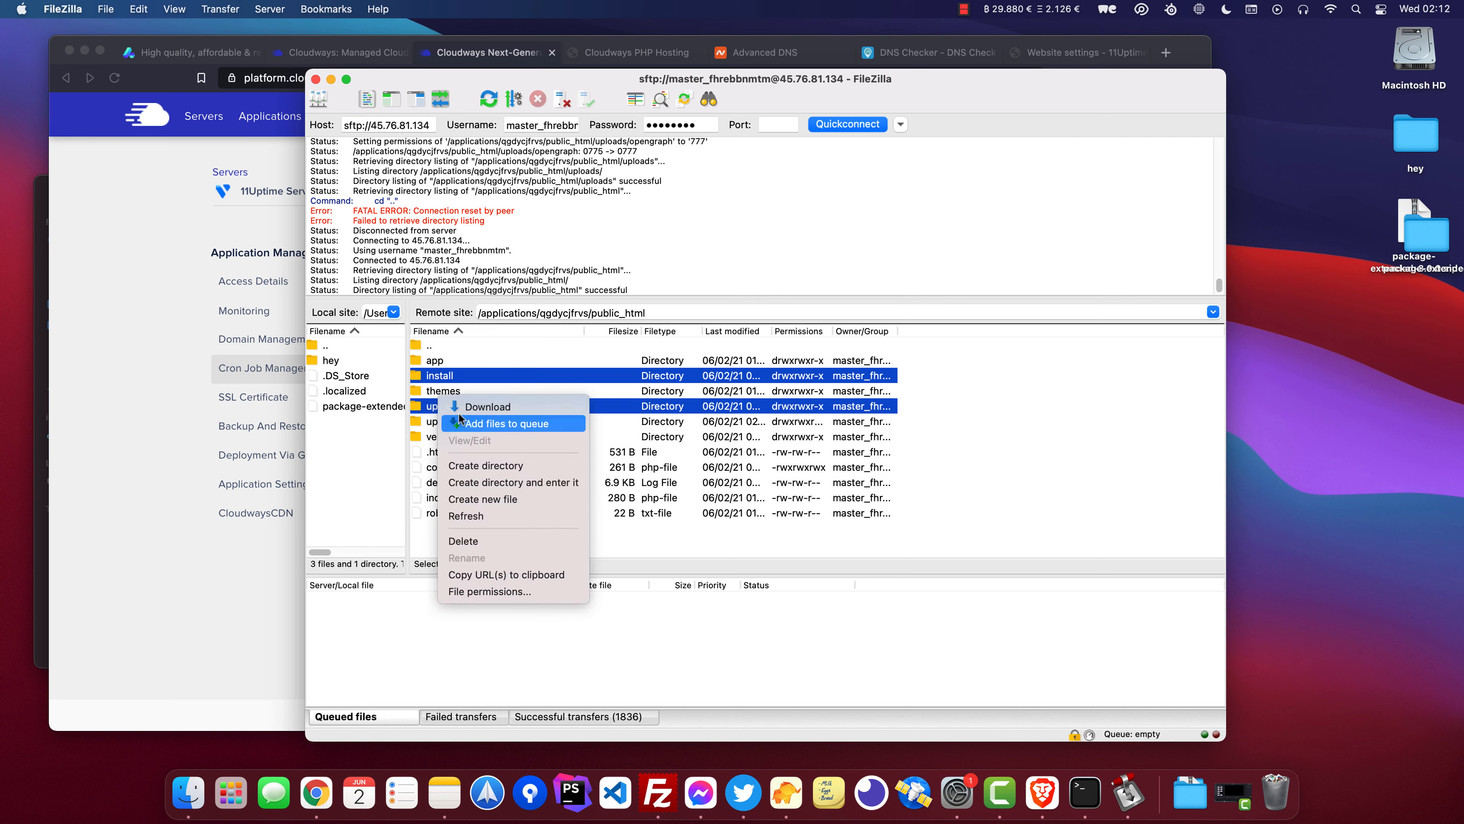
pyautogui.click(511, 540)
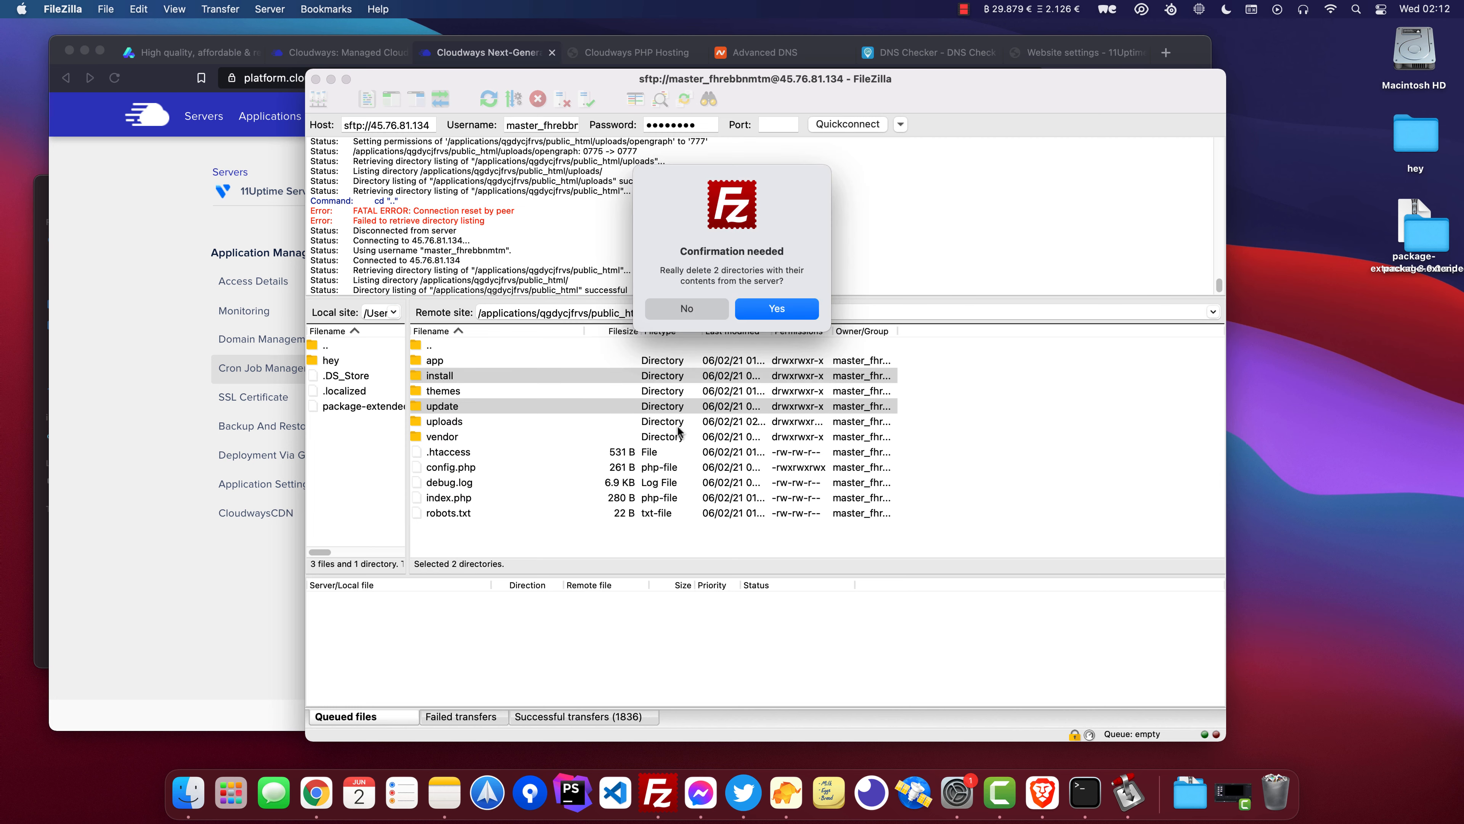
pyautogui.click(777, 309)
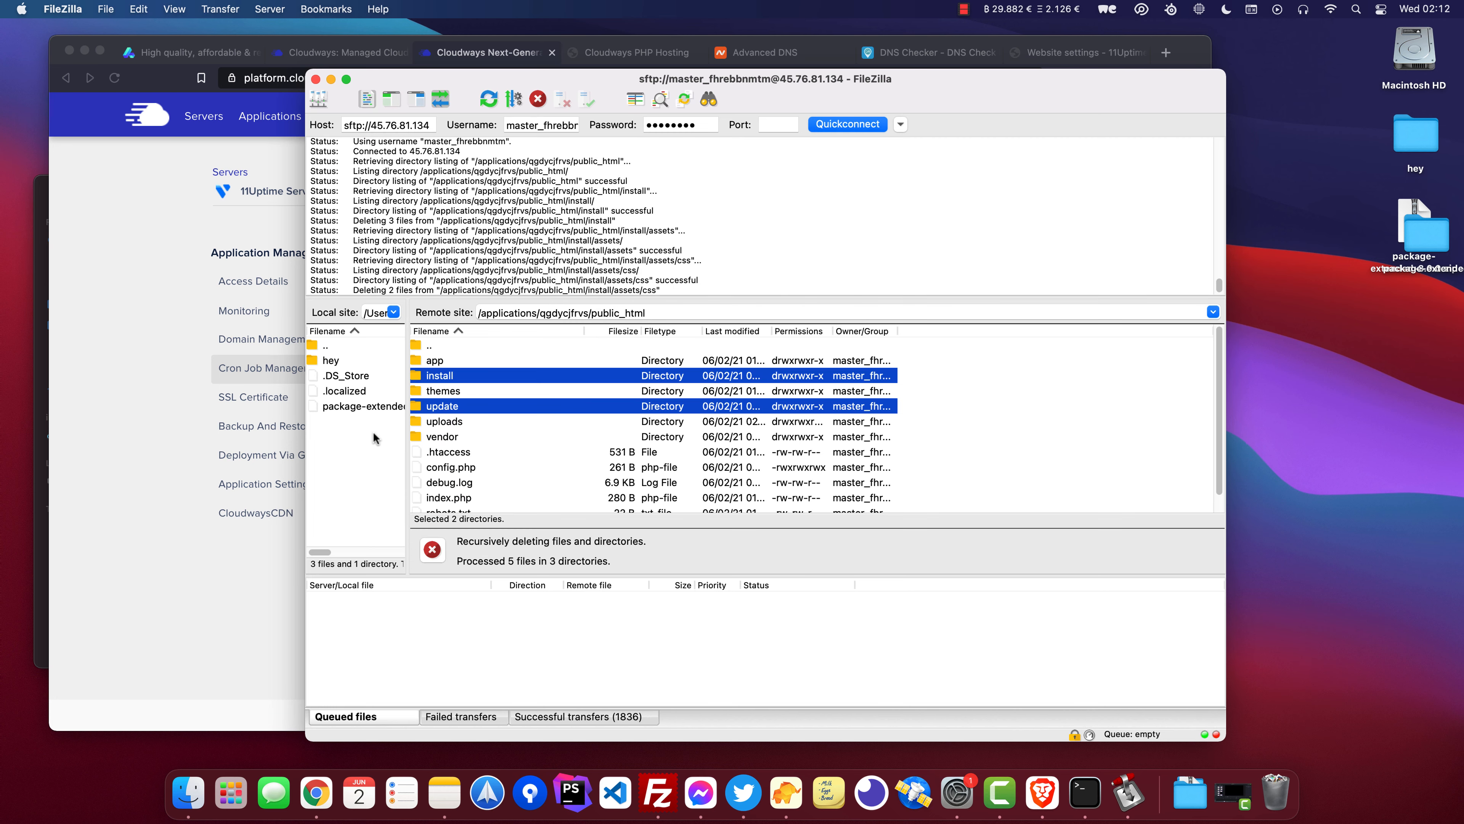